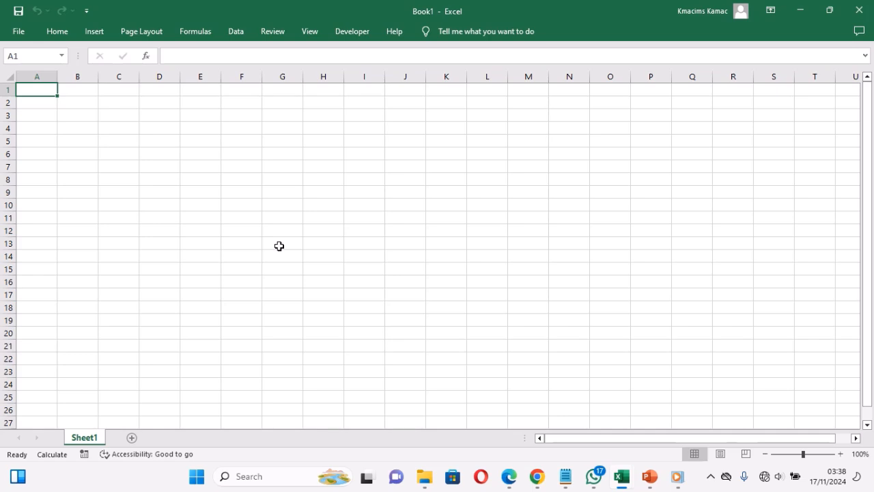
# - Save the workbook in the OneDrive Documents folder under the file name Income and Expense Tracker
pyautogui.hotkey('ctrl', 's')
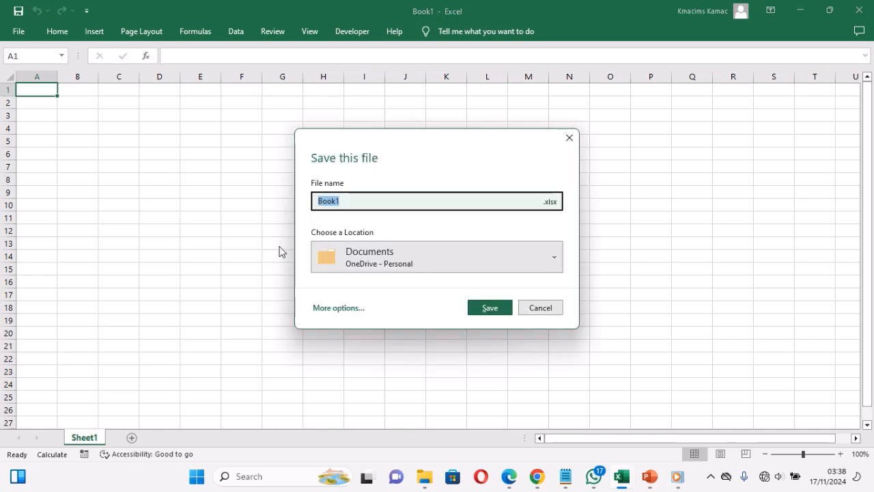
pyautogui.write('Income and Expense Tracker')
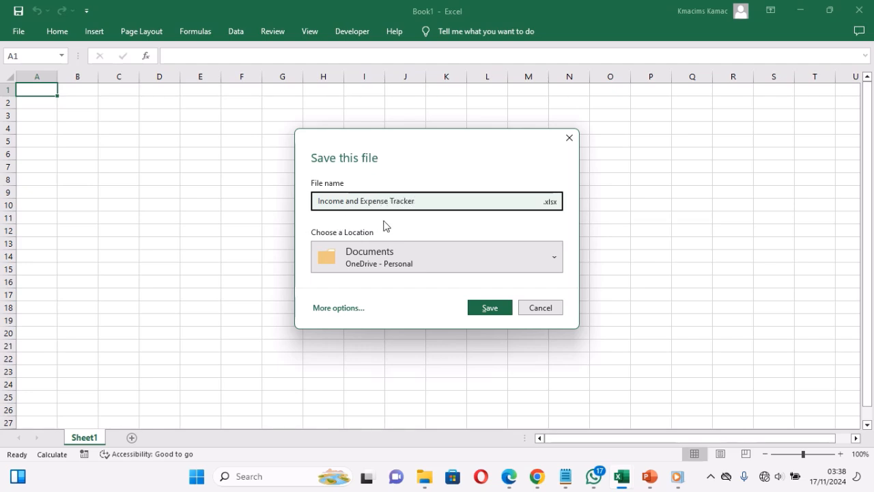
pyautogui.click(493, 308)
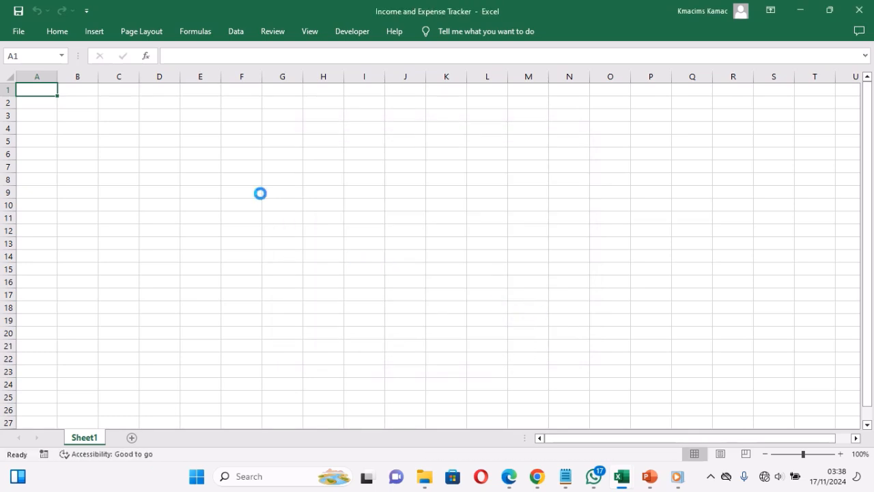
# - Rename the worksheet Sheet1 as Info
pyautogui.rightClick(89, 437)
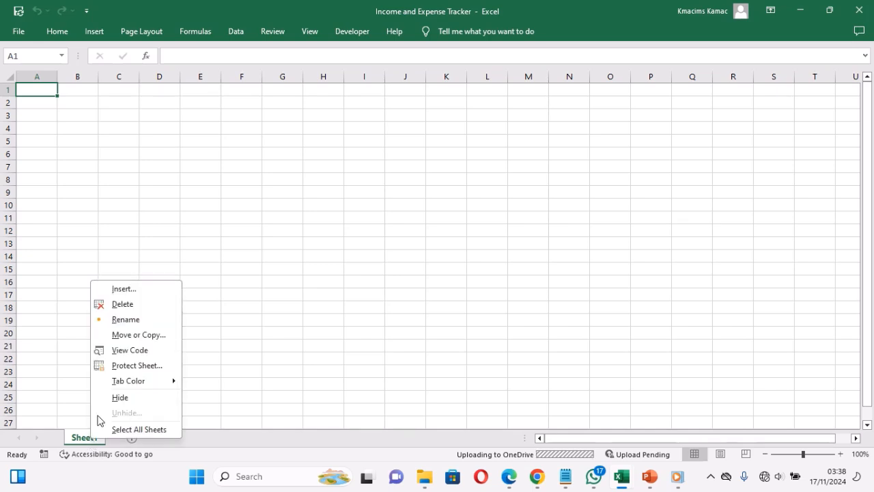
pyautogui.click(131, 319)
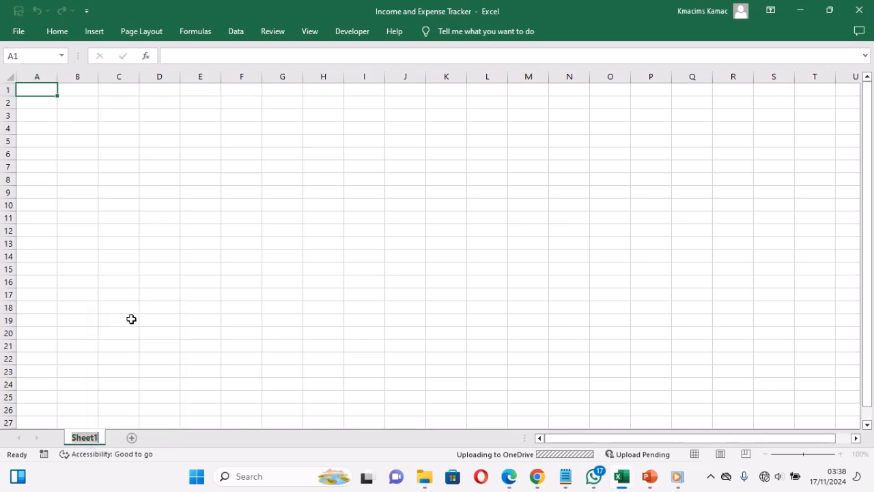
pyautogui.write('Info')
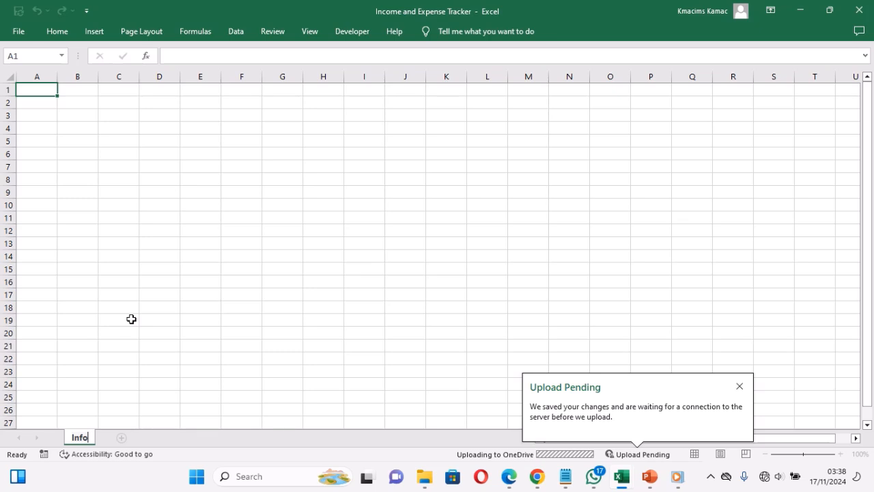
pyautogui.press('Return')
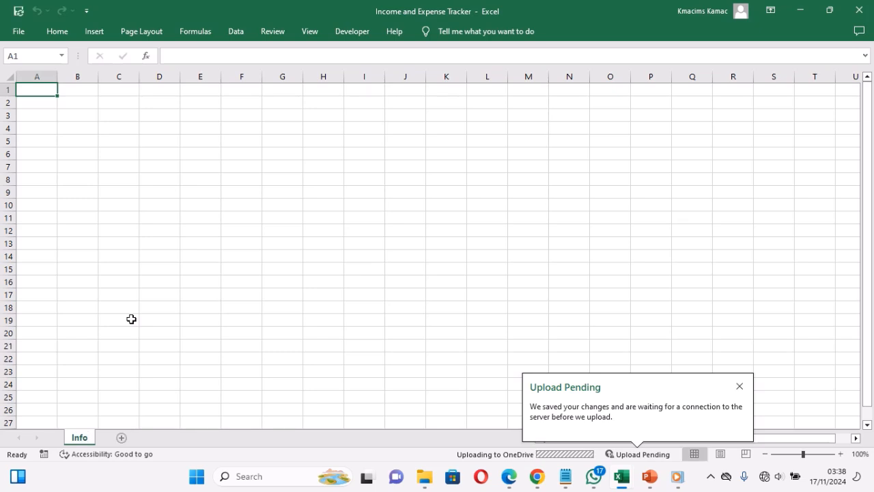
# - Add three new worksheets after the Info sheet and dismiss the upload notice
pyautogui.click(122, 438)
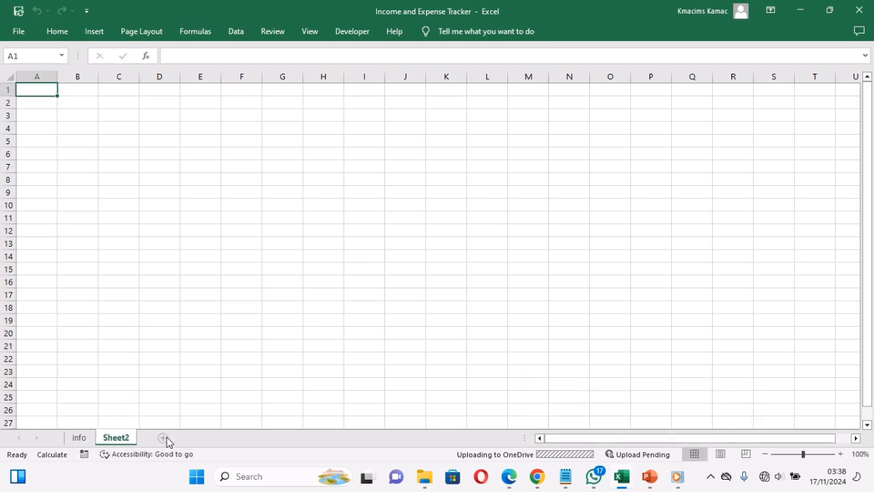
pyautogui.click(166, 437)
pyautogui.click(206, 437)
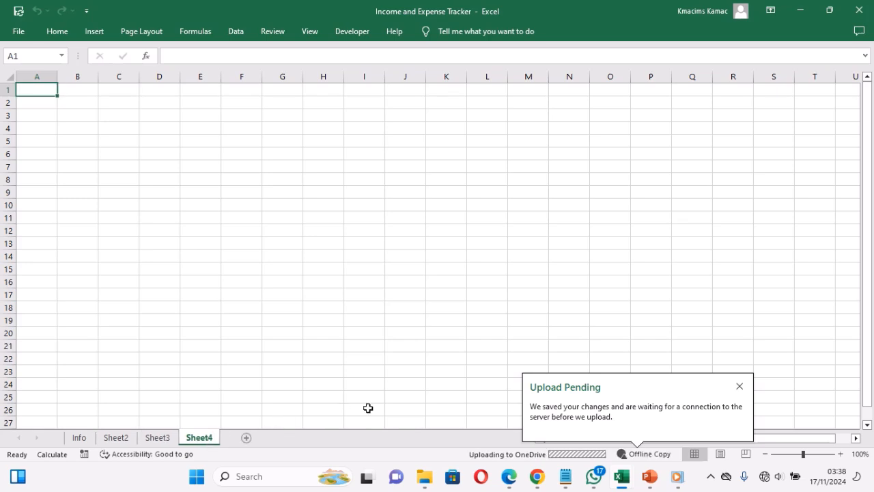
pyautogui.click(740, 386)
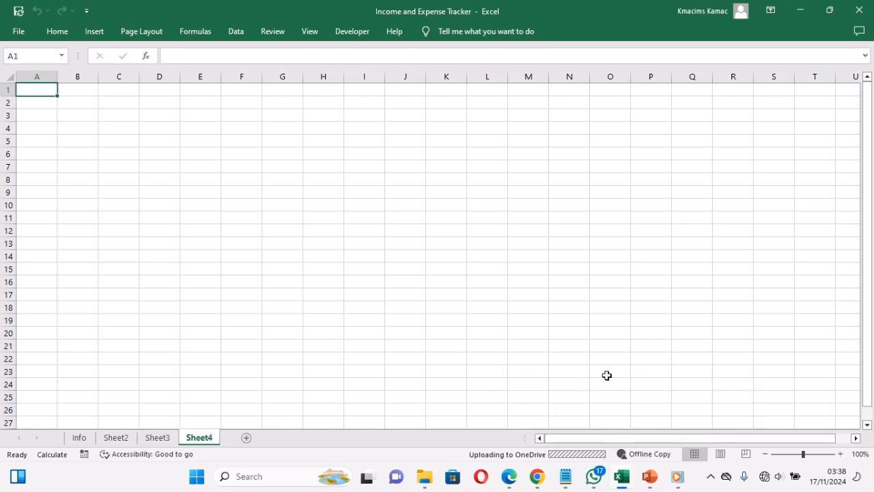
# - Rename the worksheet Sheet2 as Expenses
pyautogui.doubleClick(117, 439)
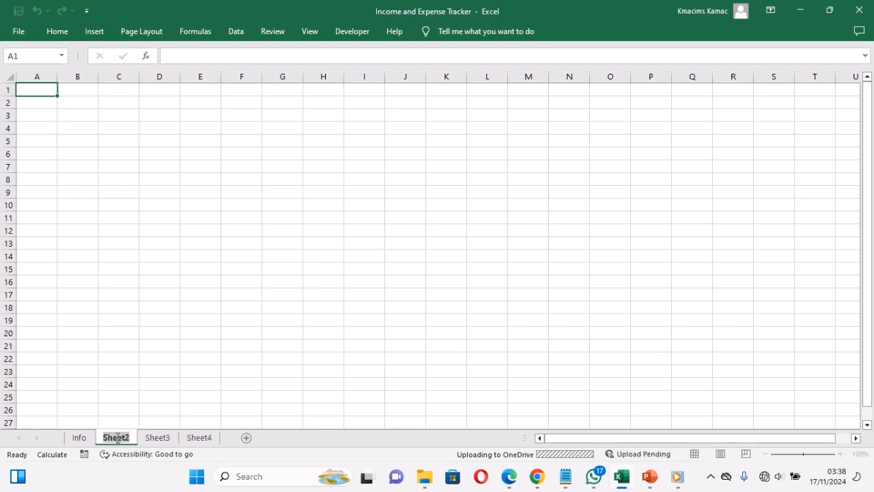
pyautogui.write('Expense')
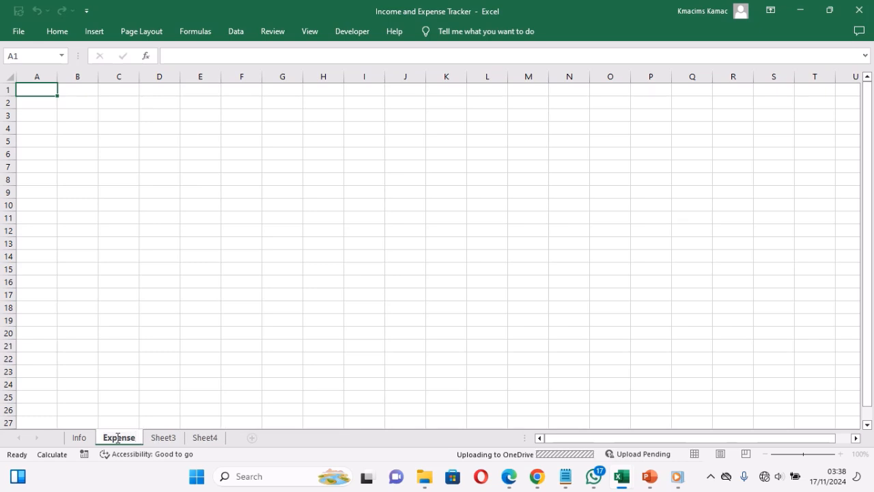
pyautogui.click(164, 438)
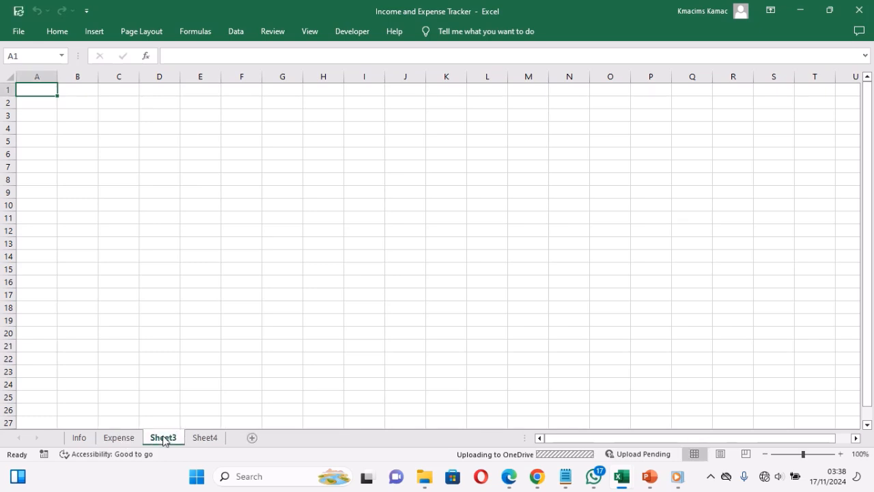
pyautogui.doubleClick(163, 438)
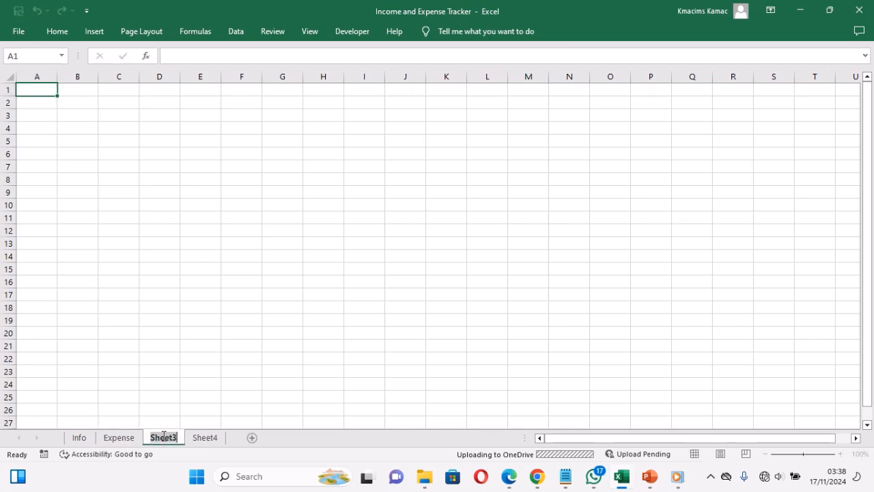
pyautogui.click(128, 437)
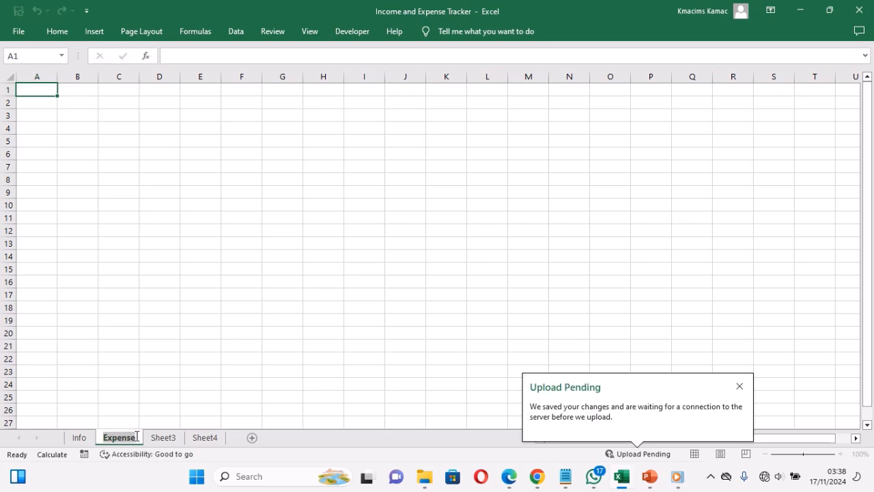
pyautogui.write('s')
# - Rename the worksheet Sheet3 as Income
pyautogui.click(164, 439)
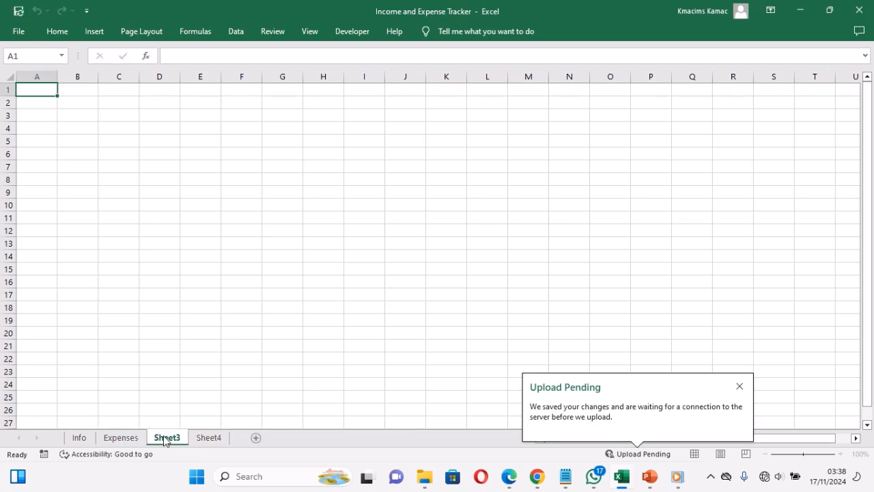
pyautogui.doubleClick(164, 439)
pyautogui.press('BackSpace')
pyautogui.write('Income')
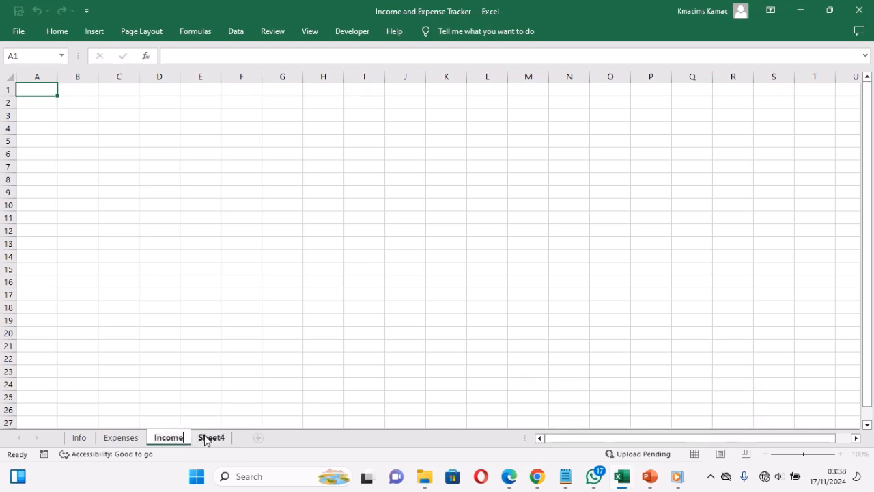
# - Rename the worksheet Sheet4 as Dashboard
pyautogui.click(210, 437)
pyautogui.doubleClick(211, 437)
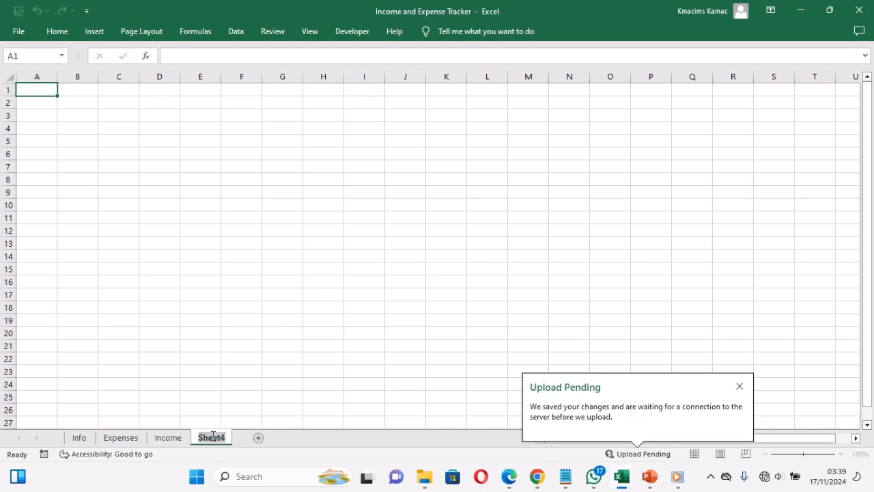
pyautogui.write('Dashboard')
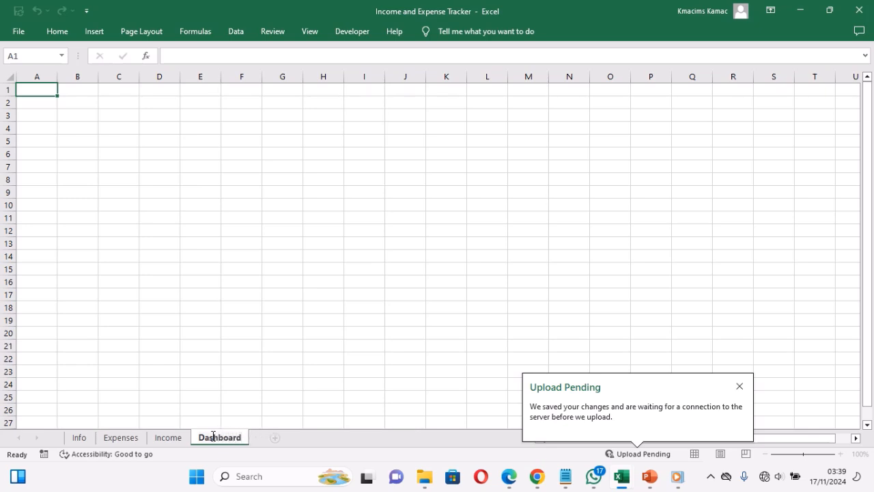
pyautogui.click(293, 390)
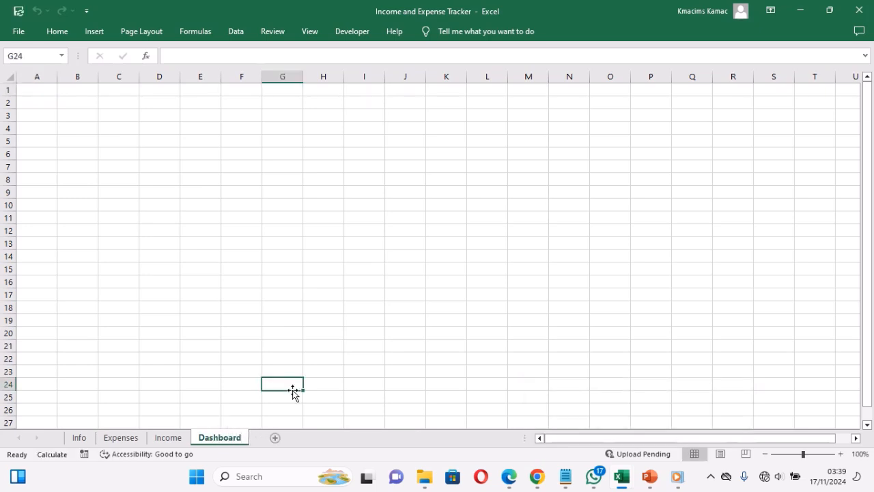
# - Examine the Expenses, Income, Dashboard and Instructions sheets of the Business Income and Expense Tracker workbook
pyautogui.click(120, 439)
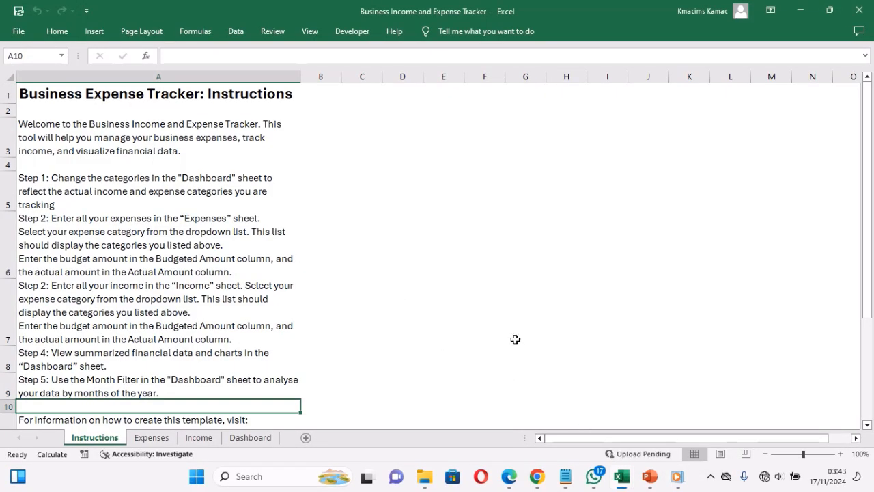
pyautogui.click(148, 440)
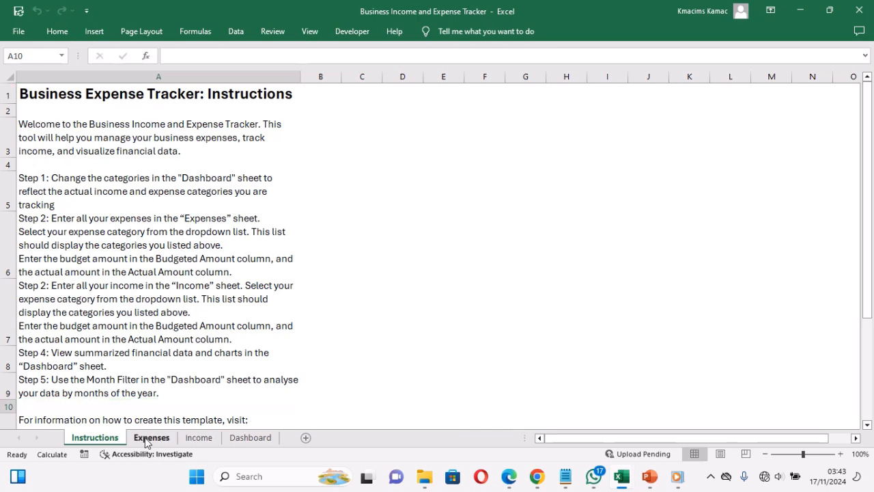
pyautogui.click(198, 439)
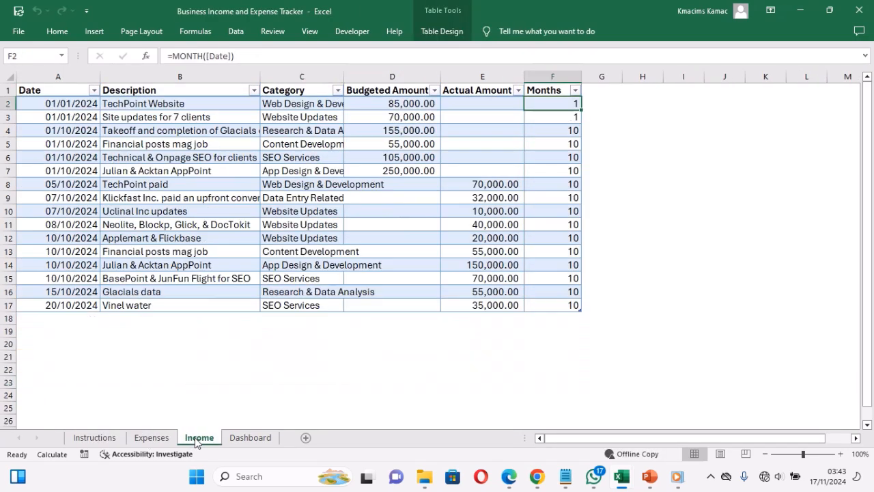
pyautogui.click(246, 439)
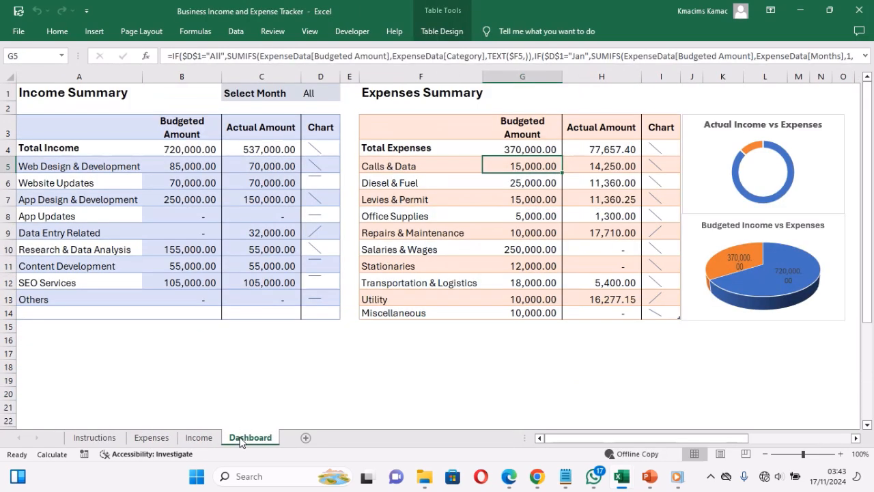
pyautogui.click(95, 438)
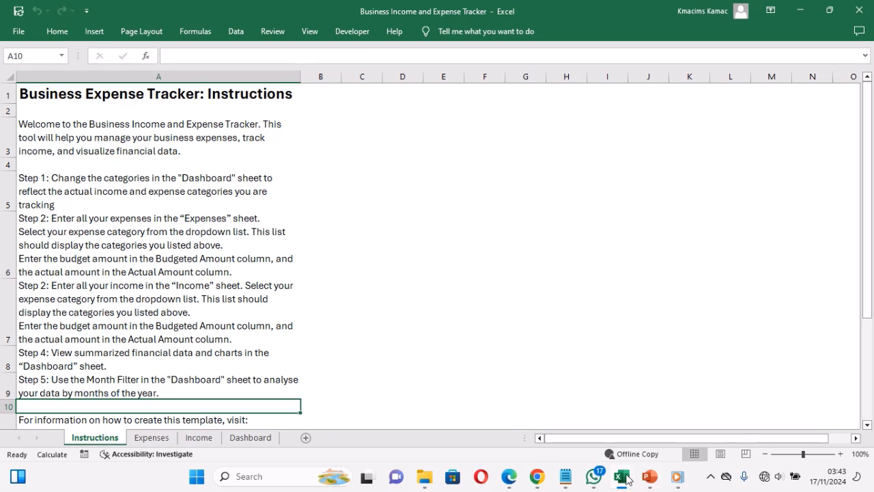
# - Return to the Income and Expense Tracker workbook and enter the heading Information in cell A1 of the Info sheet
pyautogui.moveTo(624, 482)
pyautogui.click(677, 427)
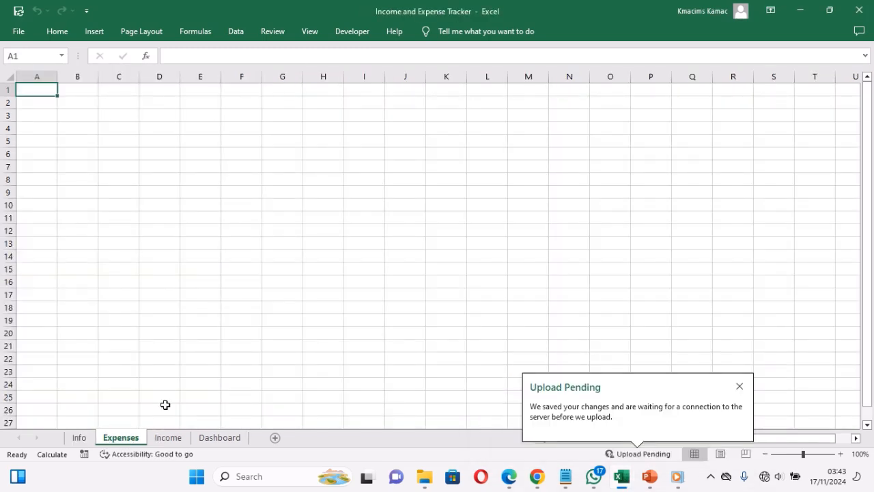
pyautogui.click(80, 437)
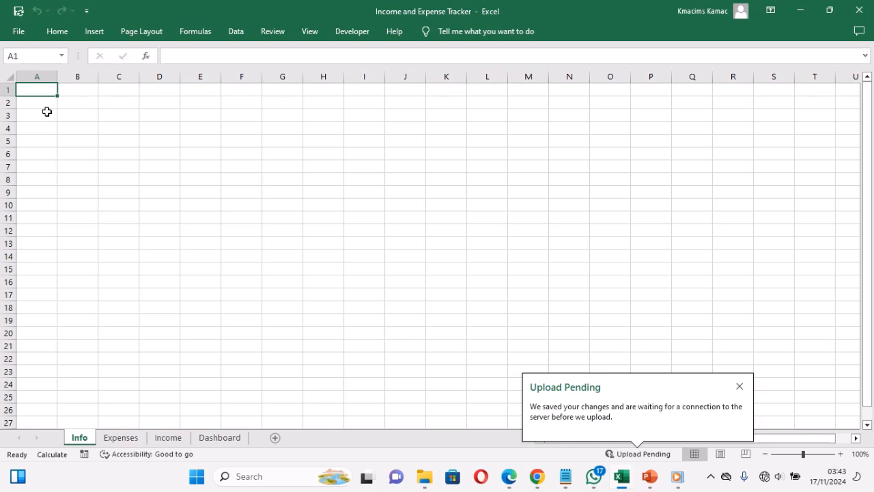
pyautogui.write('Information')
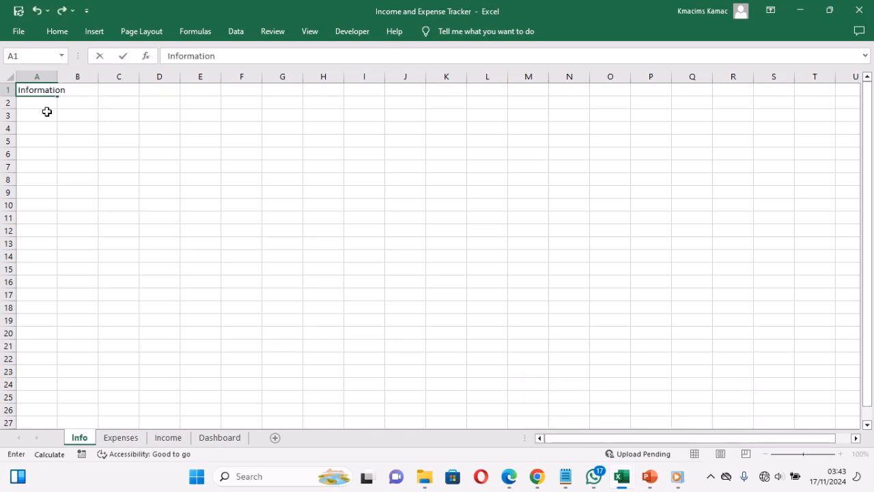
pyautogui.press('Return')
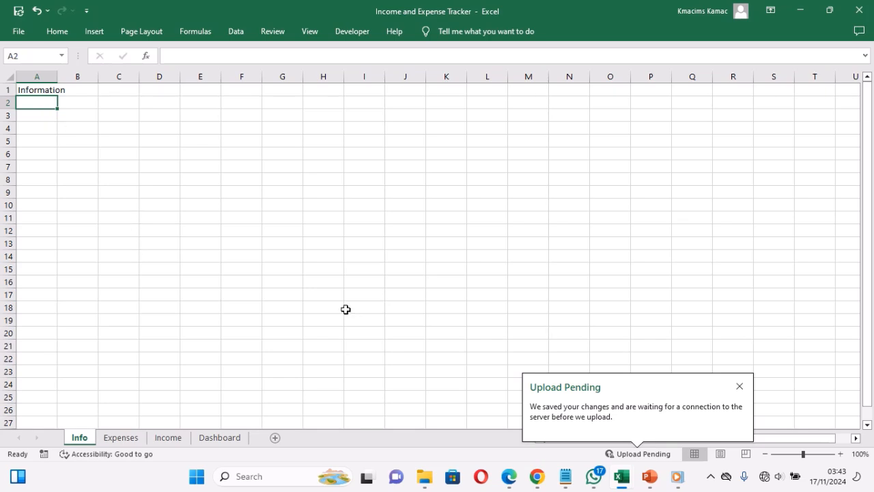
# - Copy cells A3:A6 from the Instructions sheet of the Business Income and Expense Tracker workbook and paste them at A2 of the Info sheet
pyautogui.moveTo(621, 476)
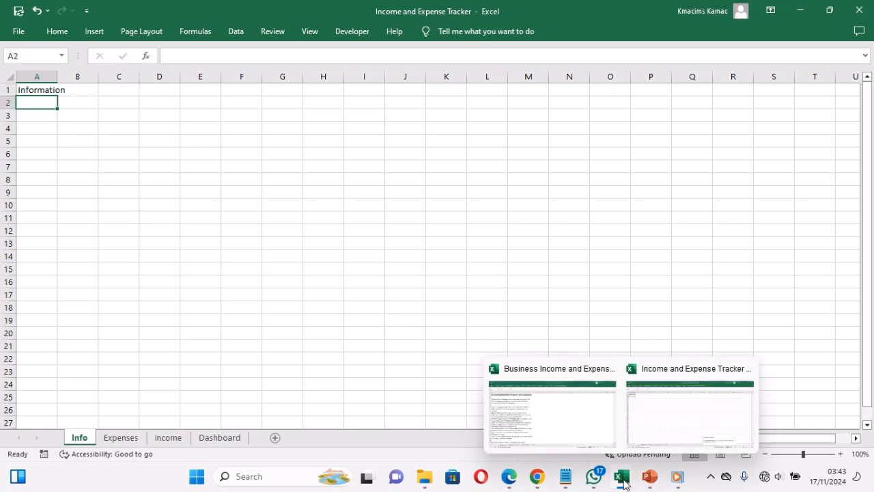
pyautogui.click(531, 410)
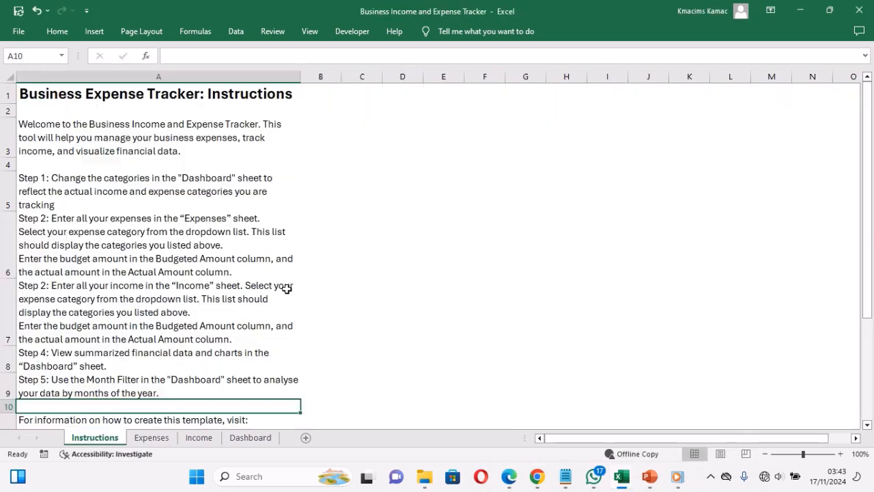
pyautogui.click(23, 125)
pyautogui.moveTo(22, 125); pyautogui.dragTo(43, 226)
pyautogui.hotkey('ctrl', 'c')
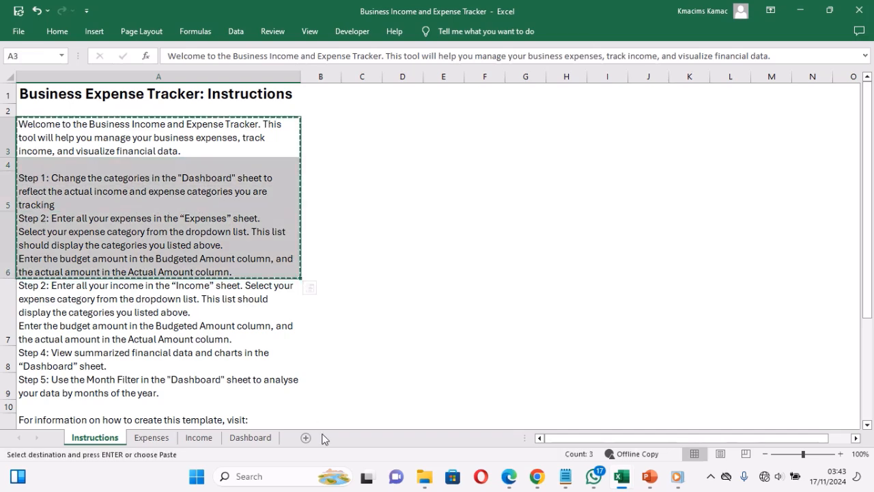
pyautogui.moveTo(622, 478)
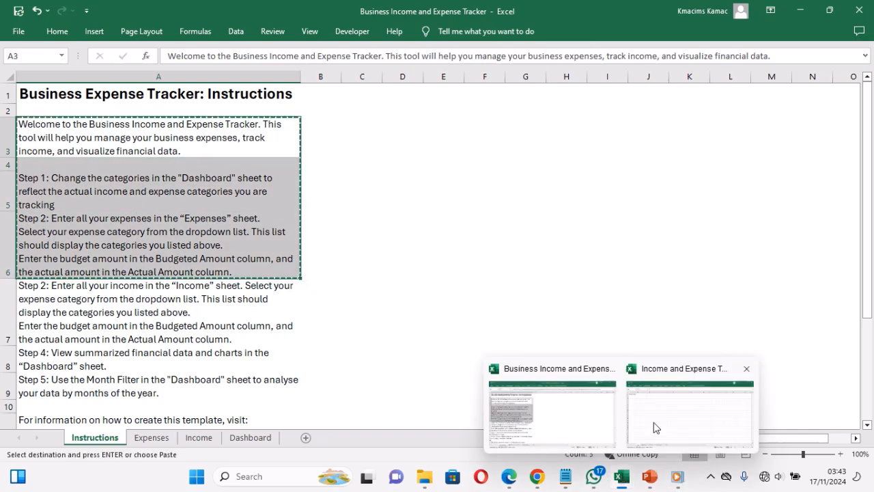
pyautogui.click(656, 425)
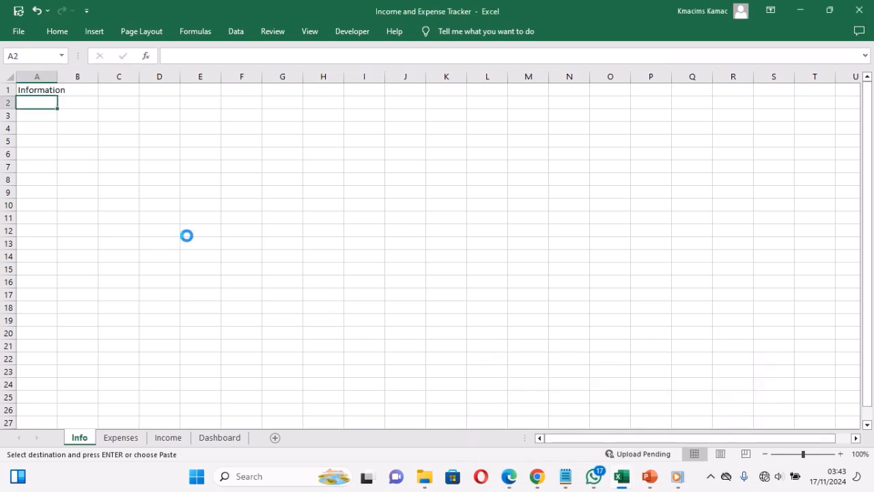
pyautogui.hotkey('ctrl', 'v')
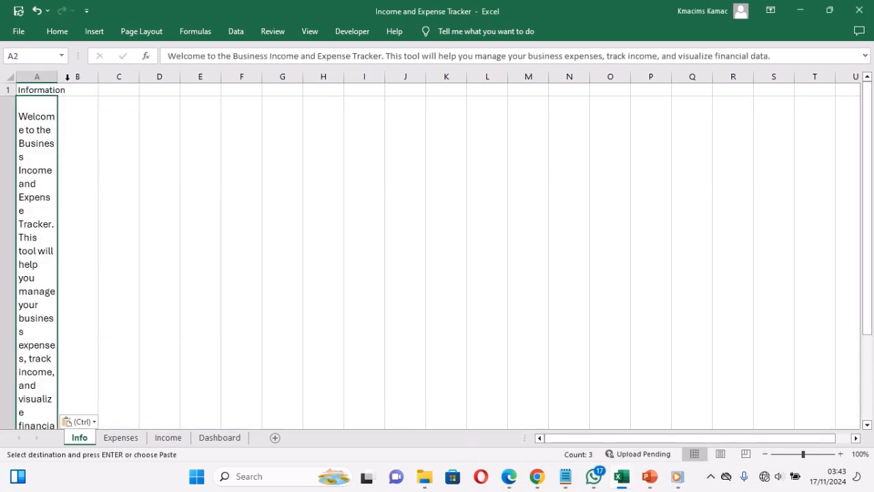
# - Widen column A of the Info sheet to fit the instruction text and hide the sheet's gridlines
pyautogui.moveTo(58, 80); pyautogui.dragTo(276, 116)
pyautogui.click(314, 32)
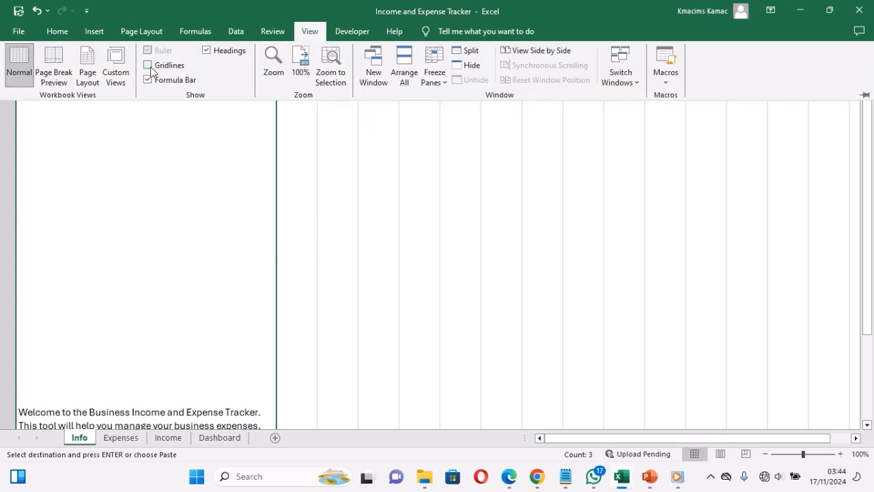
pyautogui.click(261, 182)
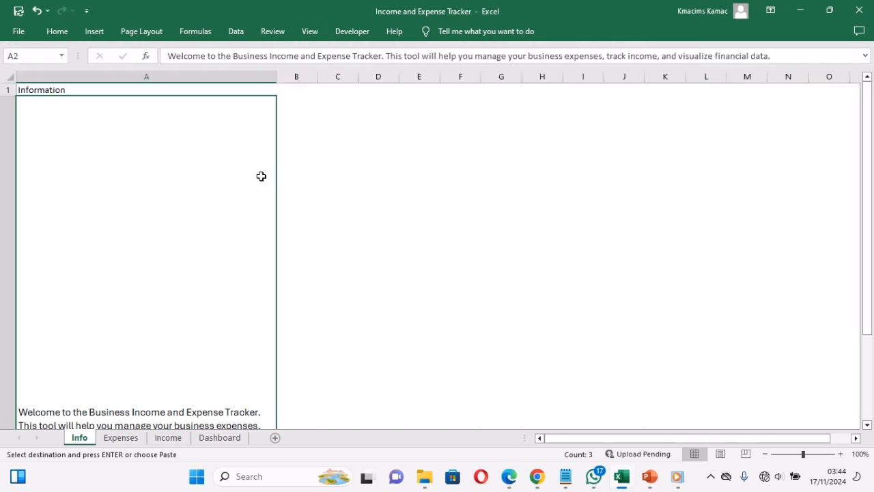
# - Enter the headers Date, Description, Category, Budget Amount and Actual Amount in cells A1:E1 of the Expenses sheet
pyautogui.click(129, 441)
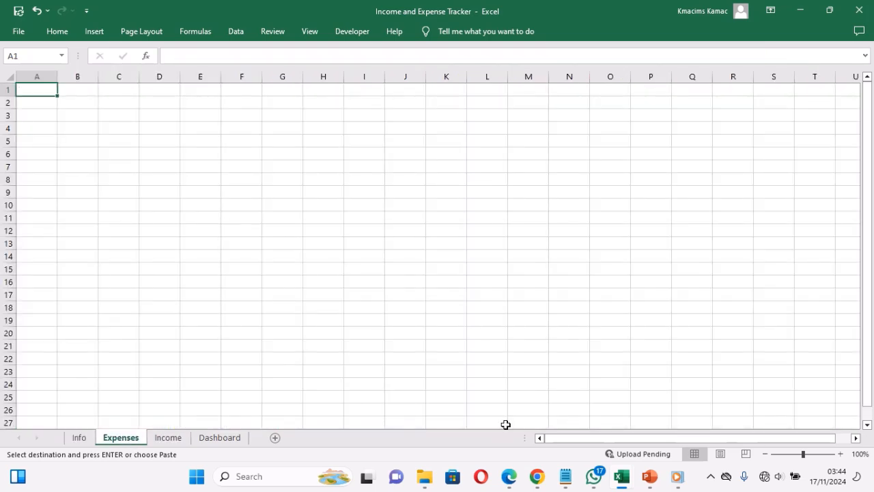
pyautogui.write('Da')
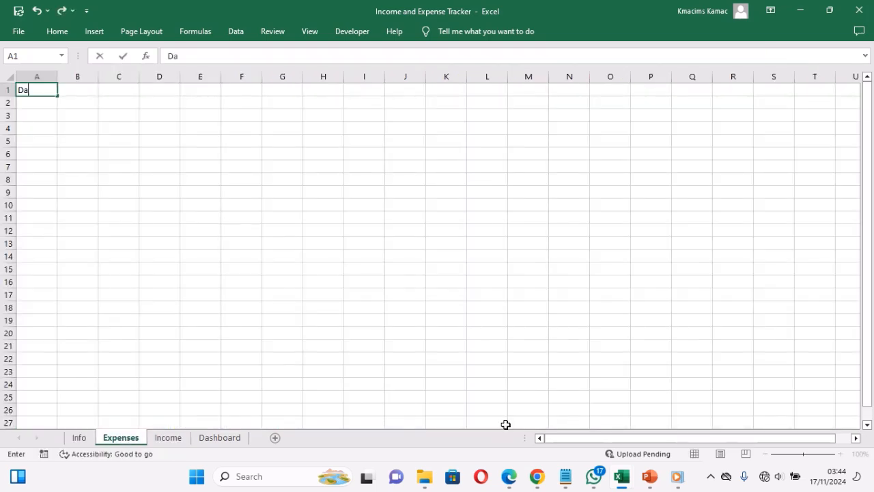
pyautogui.write('te')
pyautogui.press('Tab')
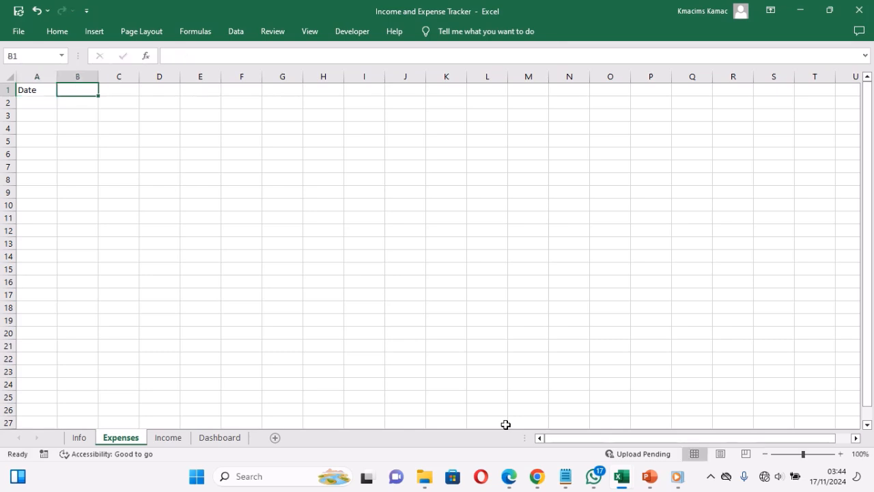
pyautogui.write('Descri')
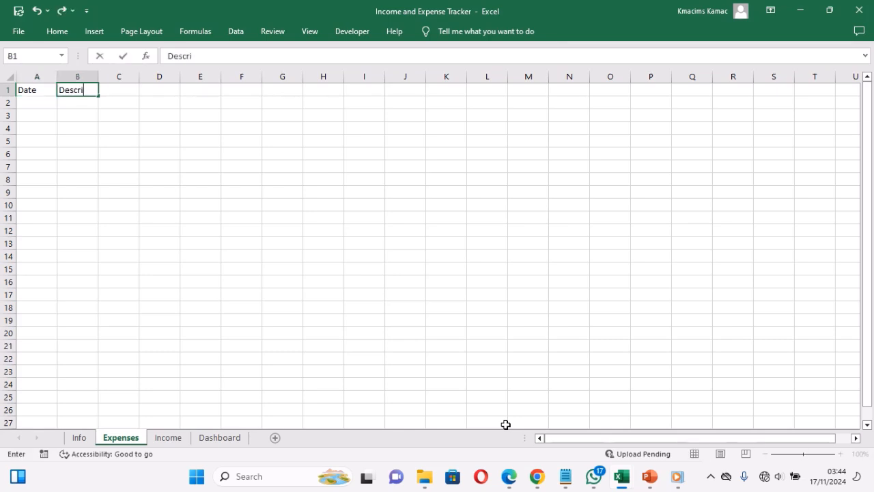
pyautogui.write('ption')
pyautogui.press('Tab')
pyautogui.write('Category')
pyautogui.press('Tab')
pyautogui.write('Budget Amount')
pyautogui.press('Tab')
pyautogui.write('A')
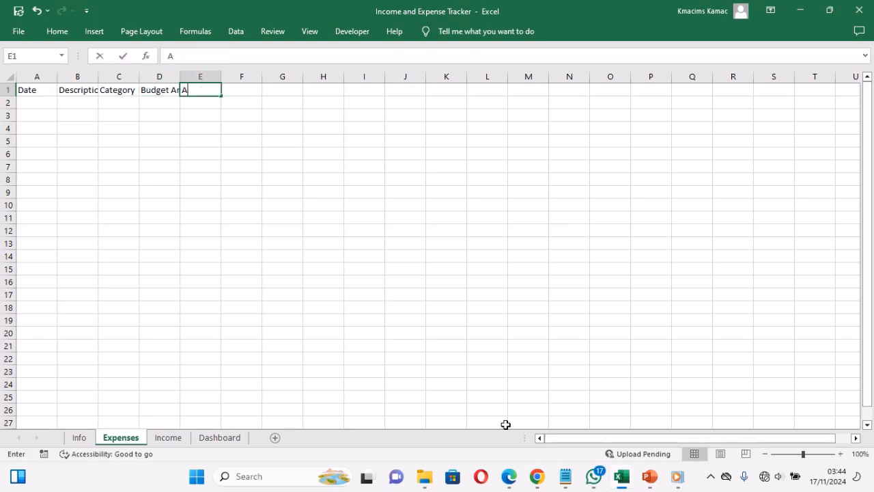
pyautogui.write('ctual Am')
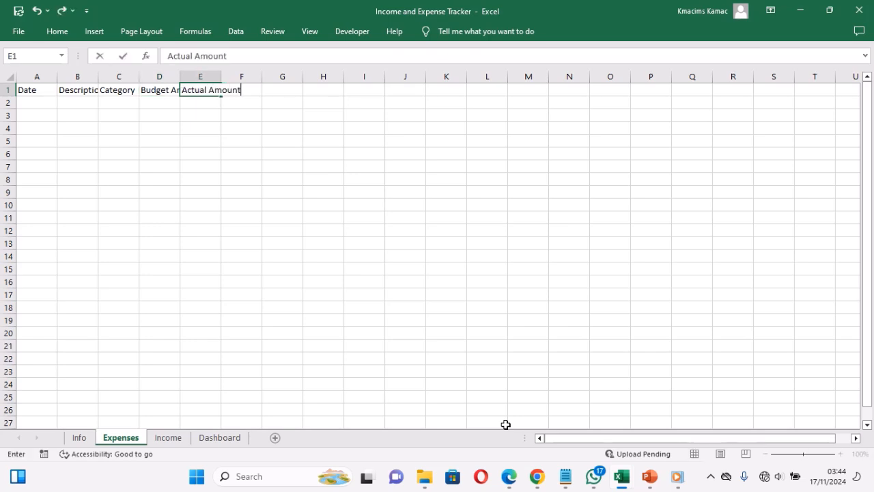
pyautogui.write('ount')
pyautogui.press('Return')
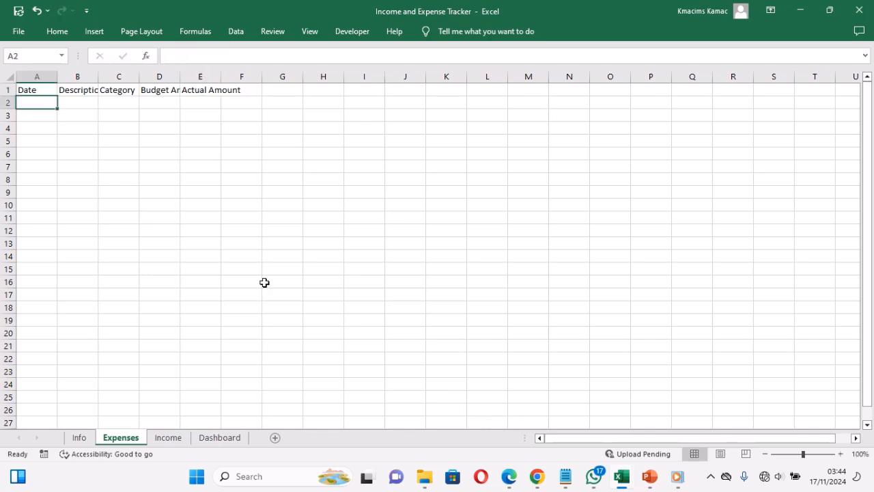
# - Convert the range A1:F2 of the Expenses sheet into a table with headers
pyautogui.moveTo(37, 89); pyautogui.dragTo(237, 109)
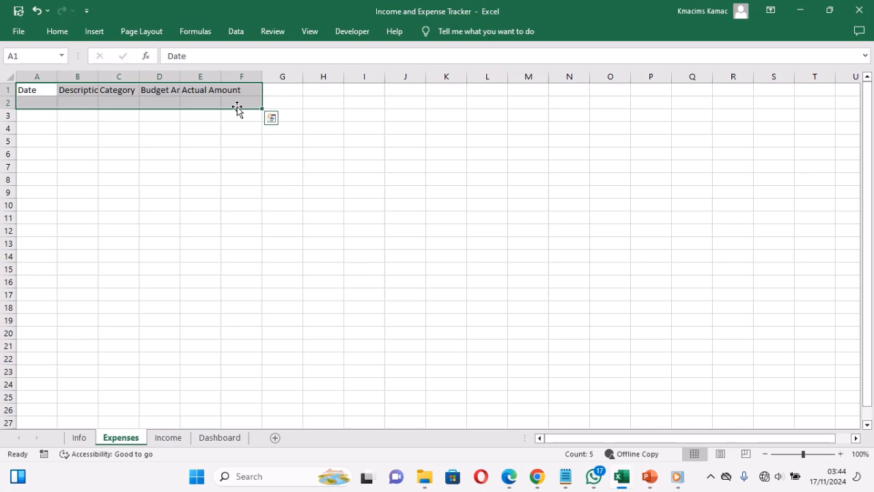
pyautogui.click(89, 31)
pyautogui.click(110, 67)
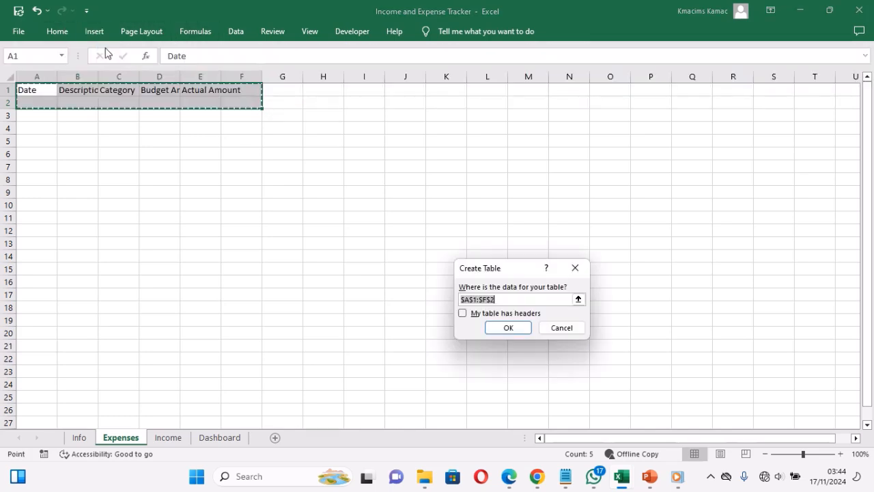
pyautogui.click(473, 315)
pyautogui.click(508, 328)
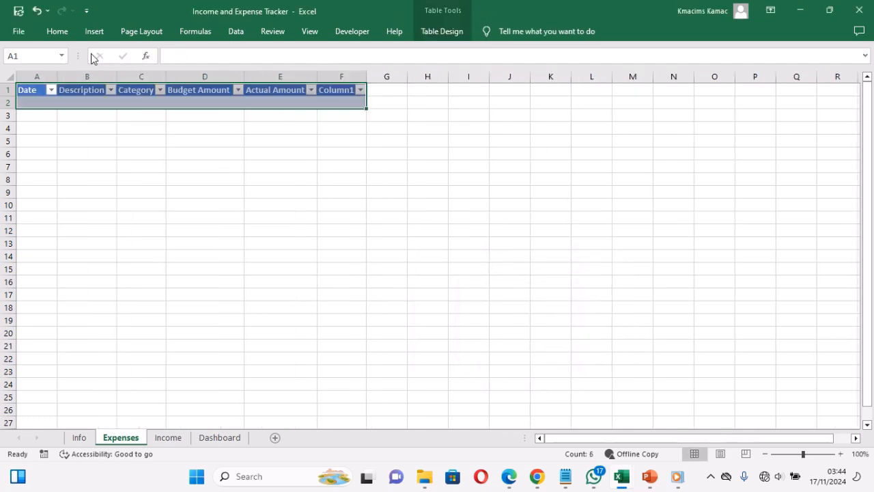
# - Name the table on the Expenses sheet ExpenseData
pyautogui.click(434, 32)
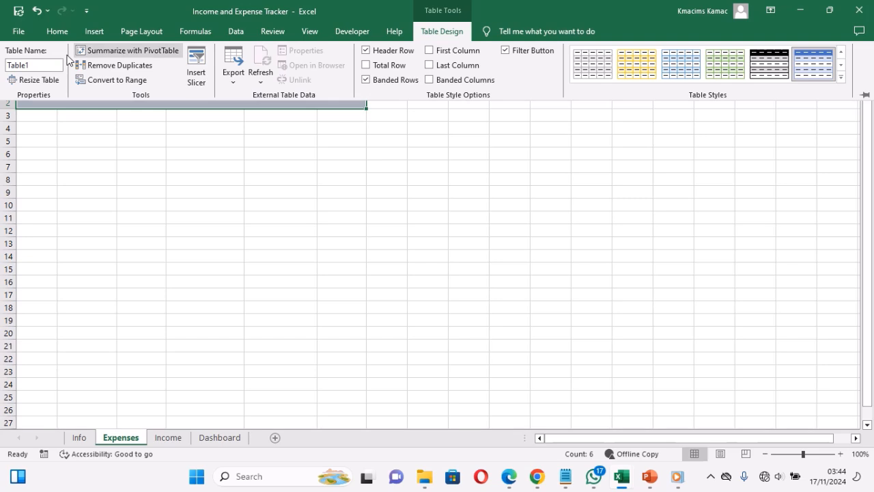
pyautogui.click(40, 63)
pyautogui.write('ExpenseData')
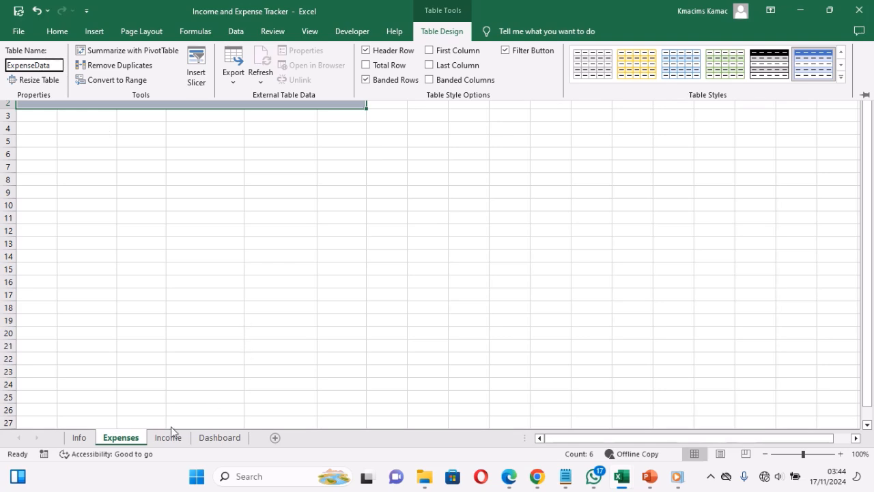
pyautogui.press('Return')
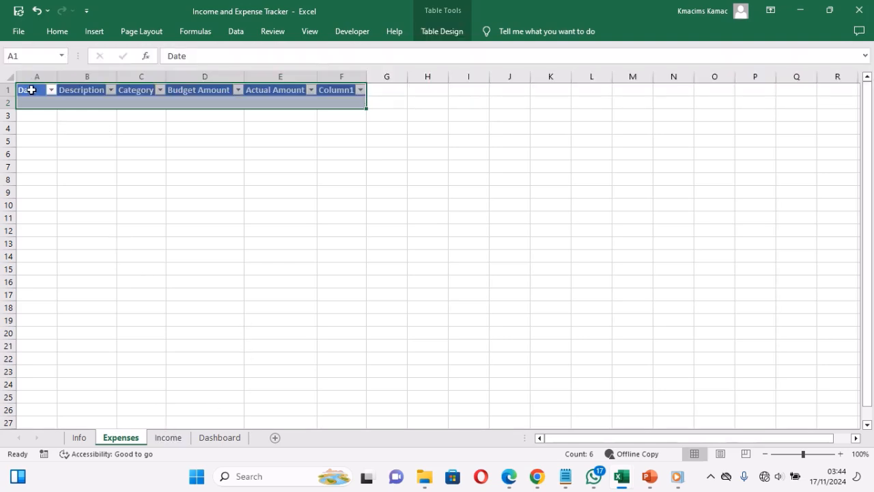
# - Copy the expense table A1:F2 and paste it at A1 of the Income sheet
pyautogui.moveTo(31, 90); pyautogui.dragTo(328, 100)
pyautogui.hotkey('ctrl', 'c')
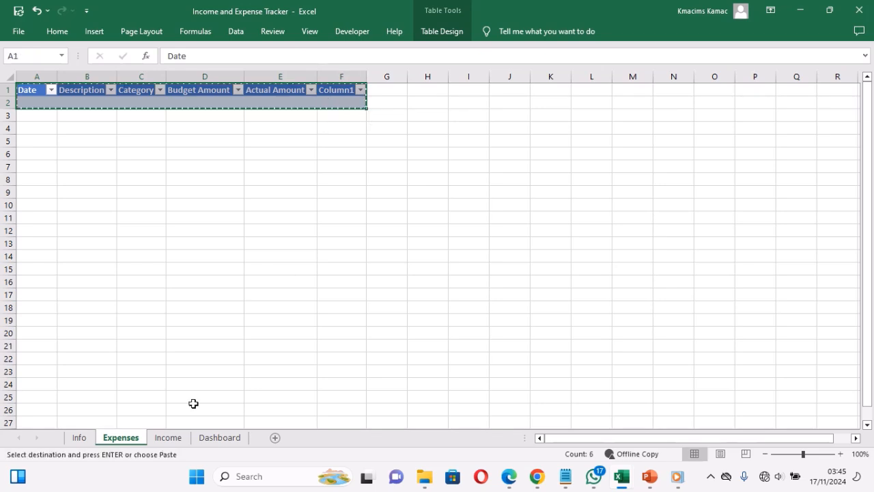
pyautogui.click(170, 437)
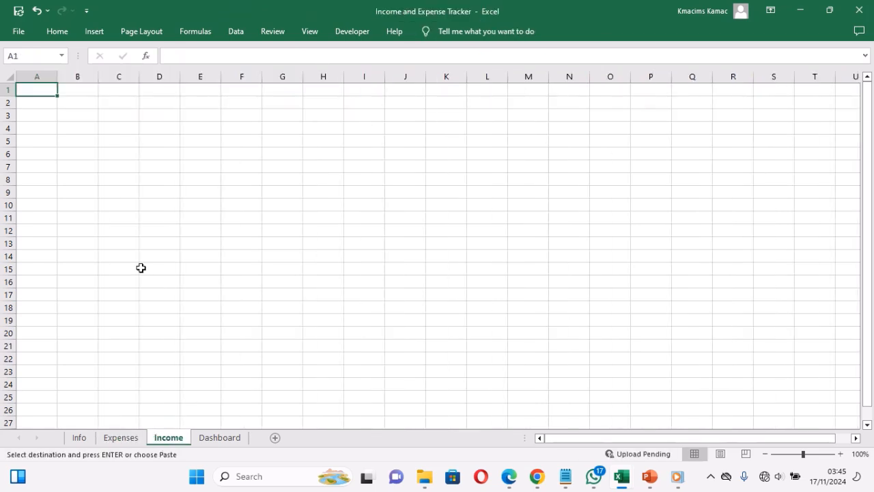
pyautogui.hotkey('ctrl', 'v')
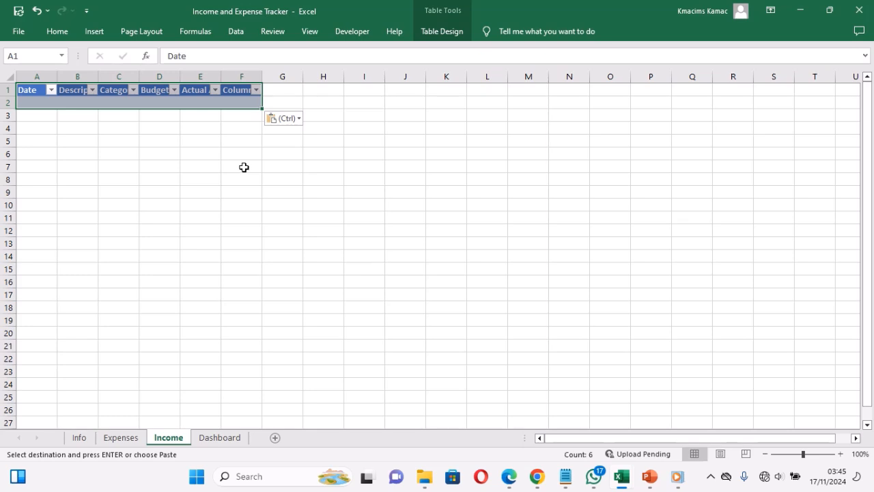
# - Rename the table on the Income sheet as IncomeData
pyautogui.click(456, 34)
pyautogui.click(34, 64)
pyautogui.click(34, 64)
pyautogui.press('BackSpace')
pyautogui.press('BackSpace')
pyautogui.press('BackSpace')
pyautogui.press('BackSpace')
pyautogui.press('BackSpace')
pyautogui.press('BackSpace')
pyautogui.press('BackSpace')
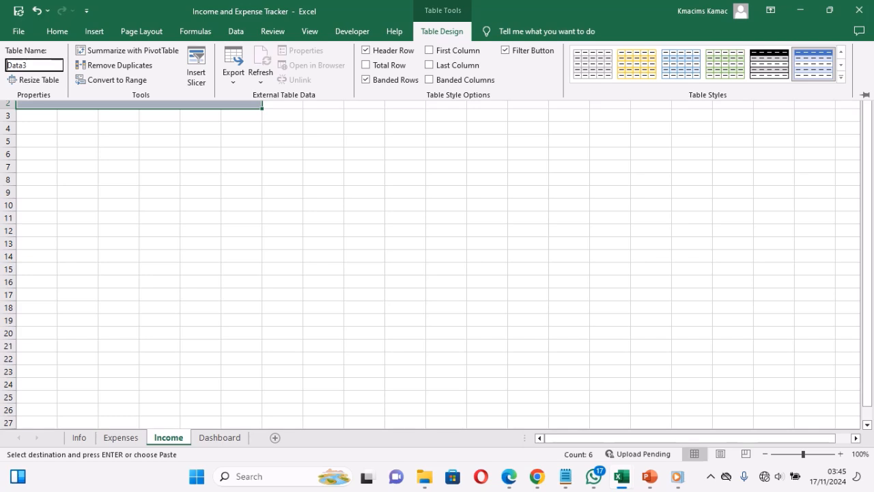
pyautogui.write('Income')
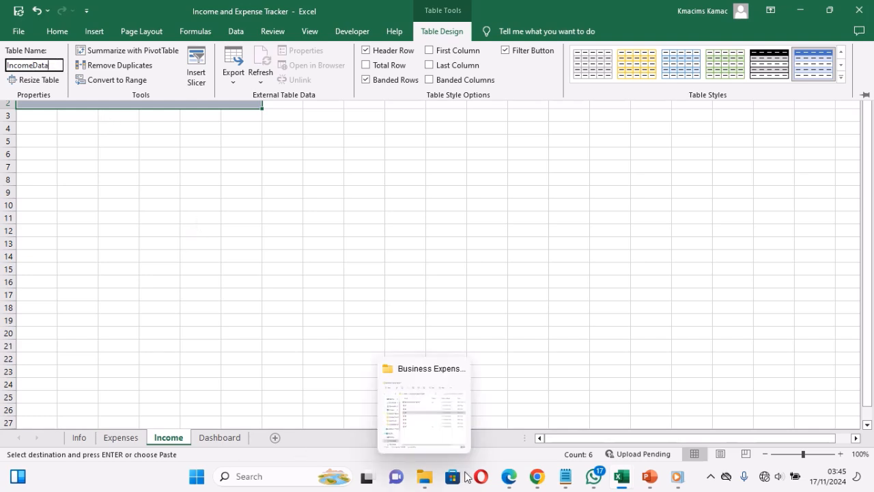
# - Switch to the Business Income and Expense Tracker workbook and examine the Income Summary's headings and categories on the Dashboard sheet
pyautogui.moveTo(626, 477)
pyautogui.click(564, 423)
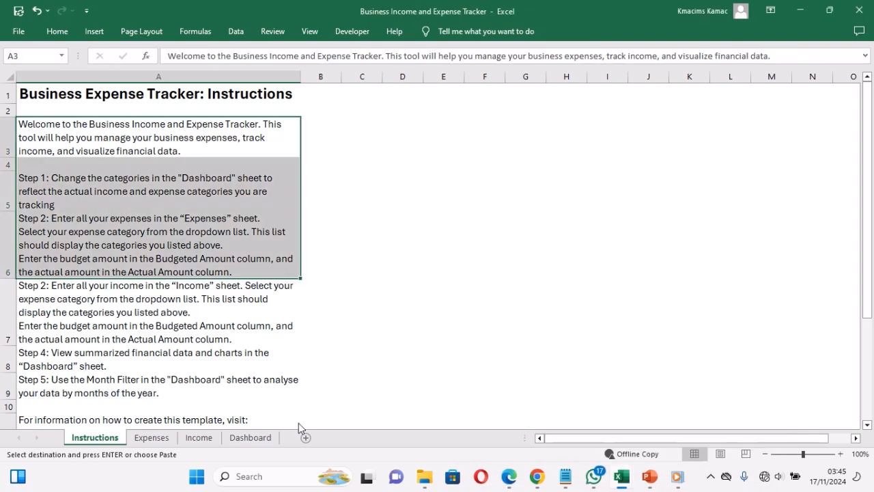
pyautogui.click(247, 438)
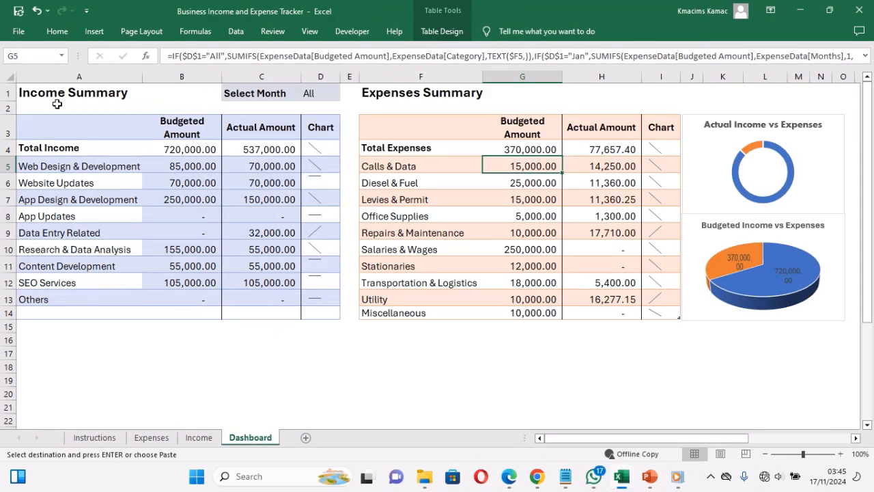
pyautogui.click(33, 92)
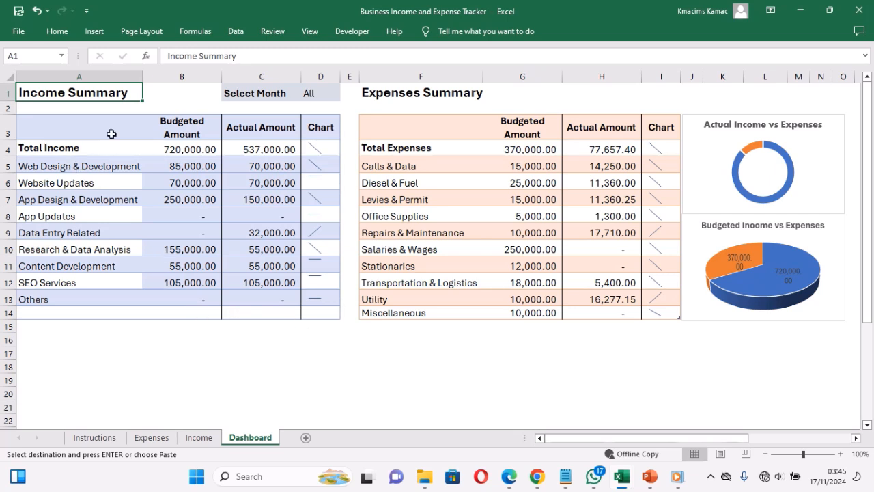
pyautogui.click(67, 146)
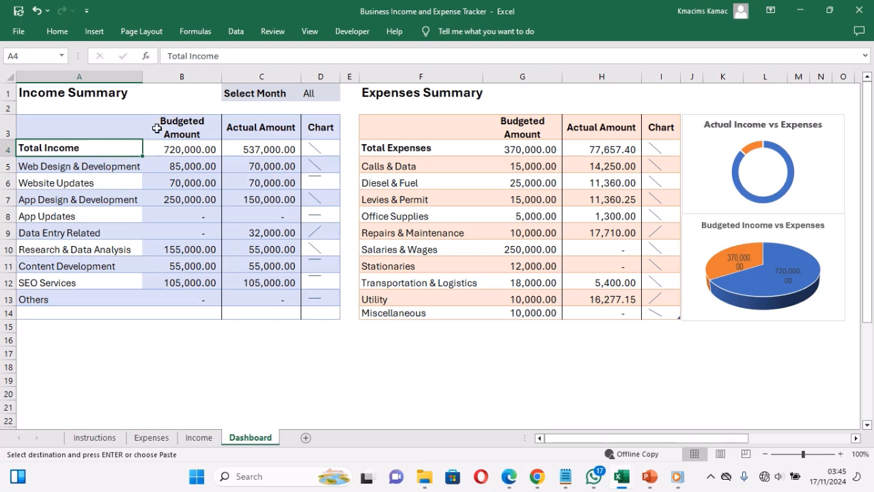
pyautogui.click(178, 128)
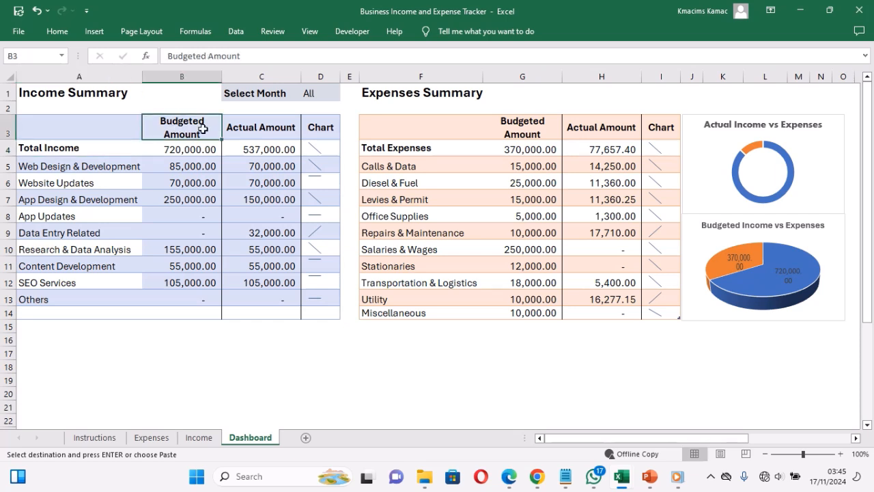
pyautogui.click(263, 130)
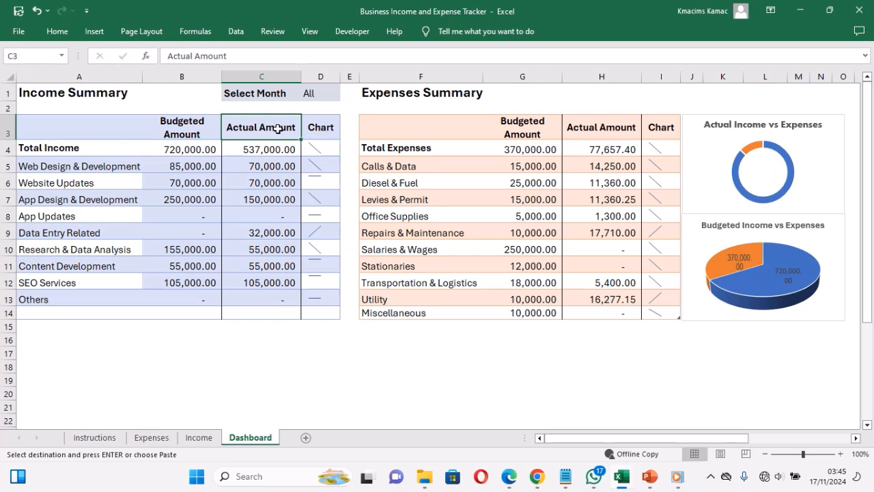
pyautogui.click(41, 162)
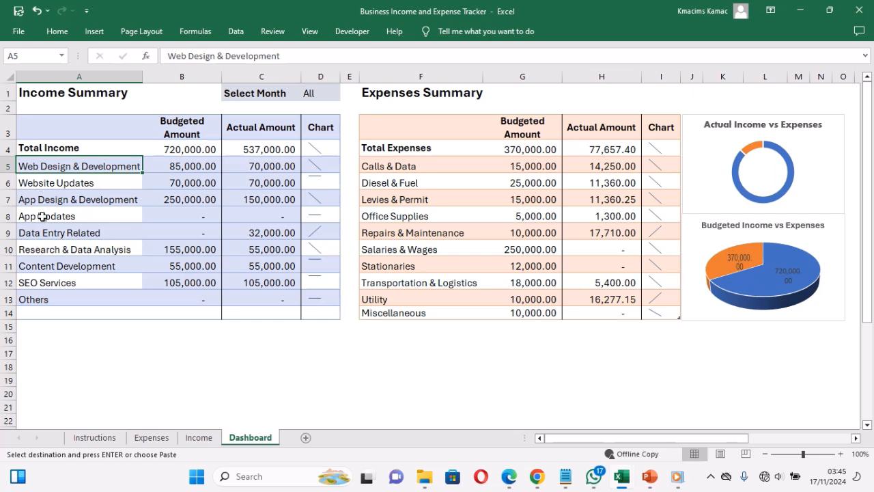
pyautogui.click(47, 301)
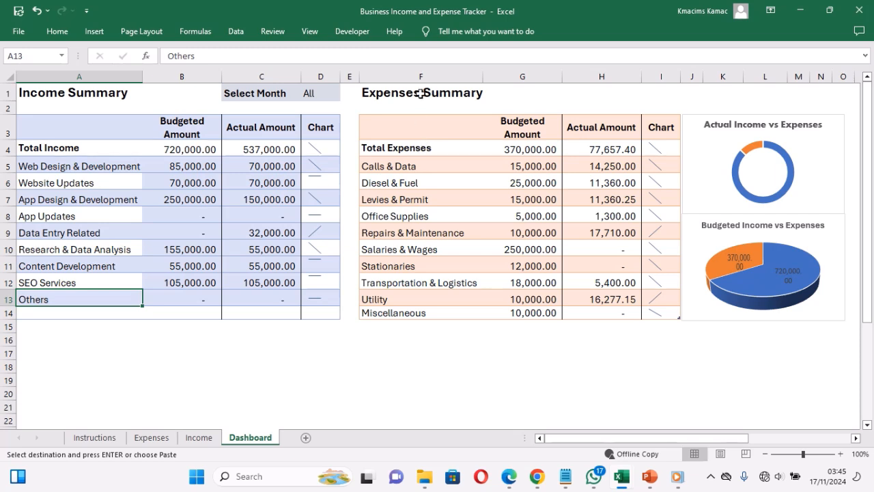
# - Examine the Dashboard's Expenses Summary headings and totals, then the sparklines in the Income Summary's Chart column
pyautogui.click(388, 92)
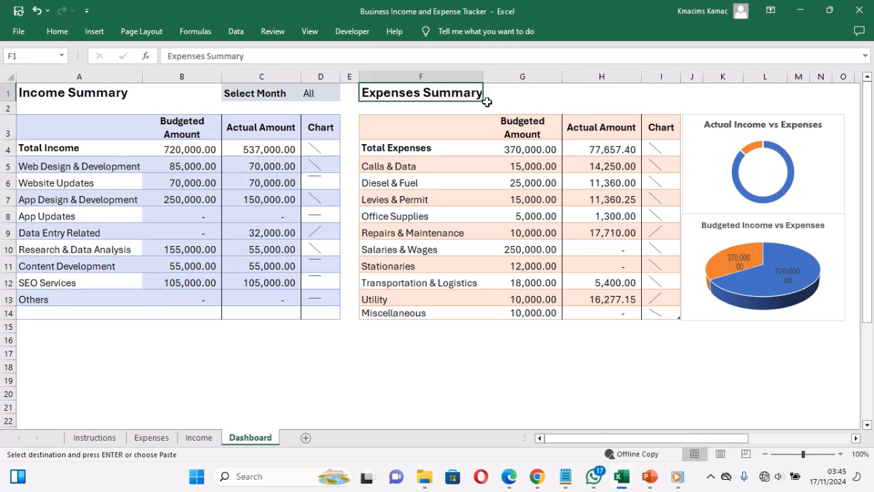
pyautogui.click(423, 148)
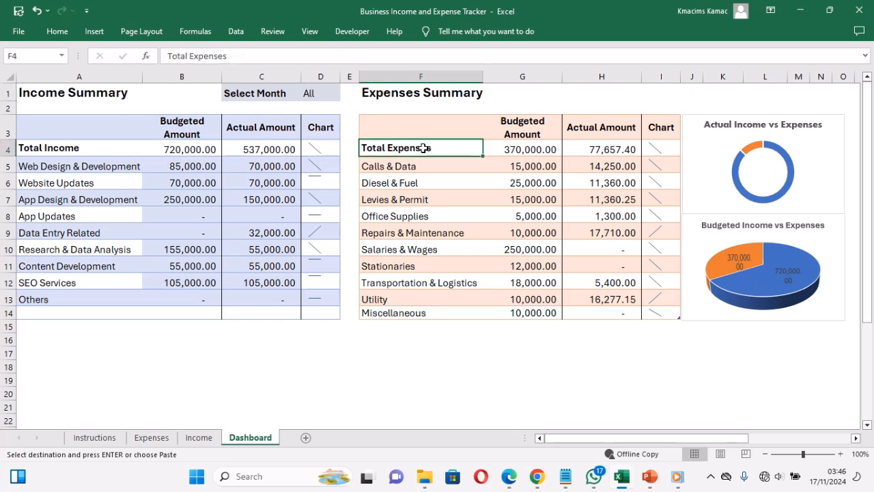
pyautogui.click(530, 150)
pyautogui.click(521, 124)
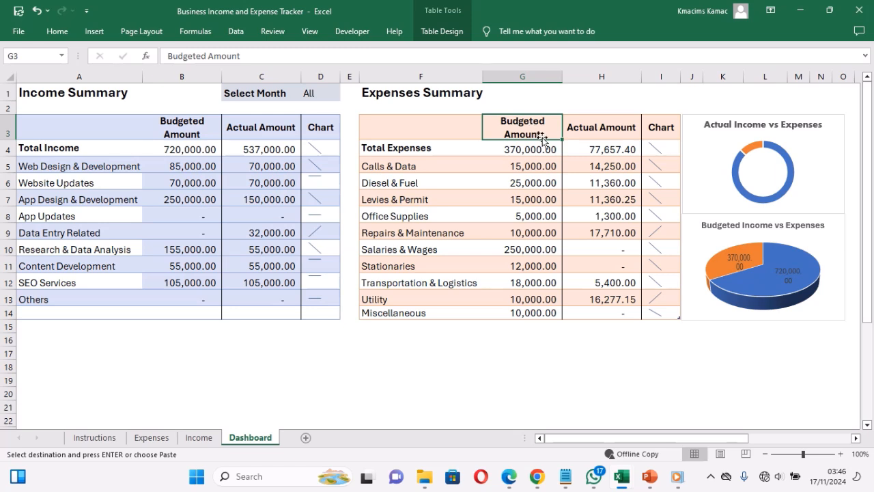
pyautogui.click(595, 127)
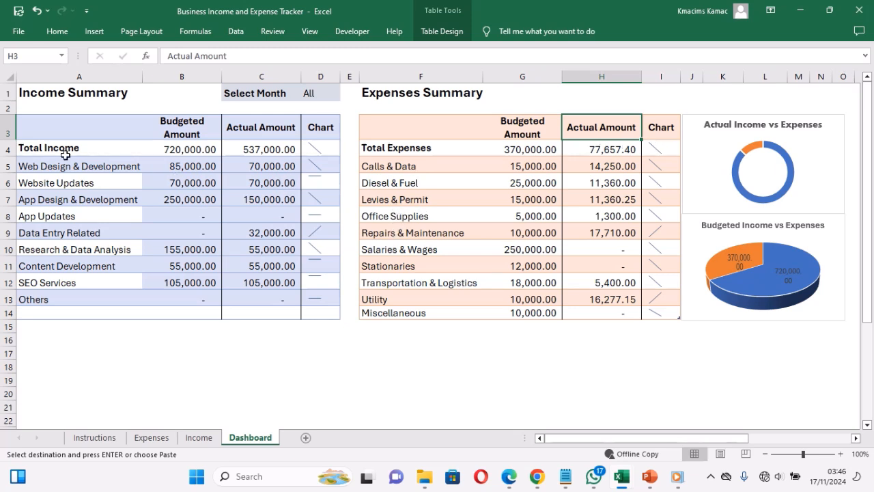
pyautogui.moveTo(24, 93); pyautogui.dragTo(652, 287)
pyautogui.click(478, 216)
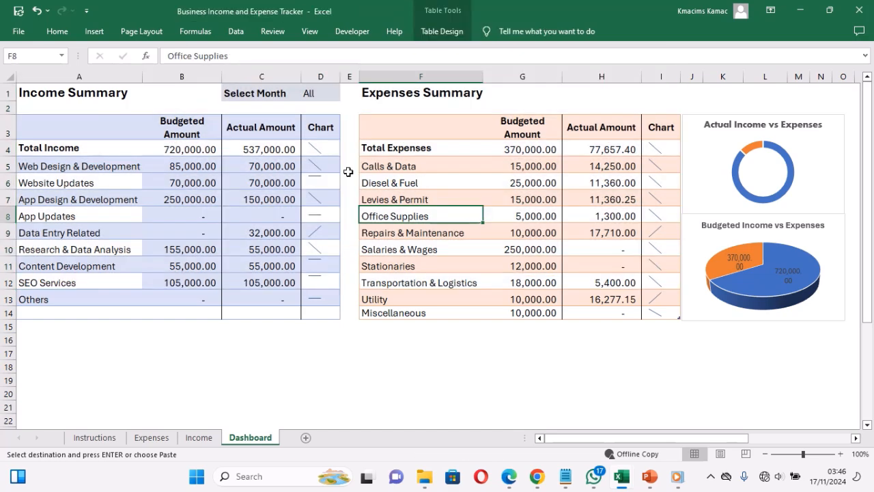
pyautogui.click(316, 145)
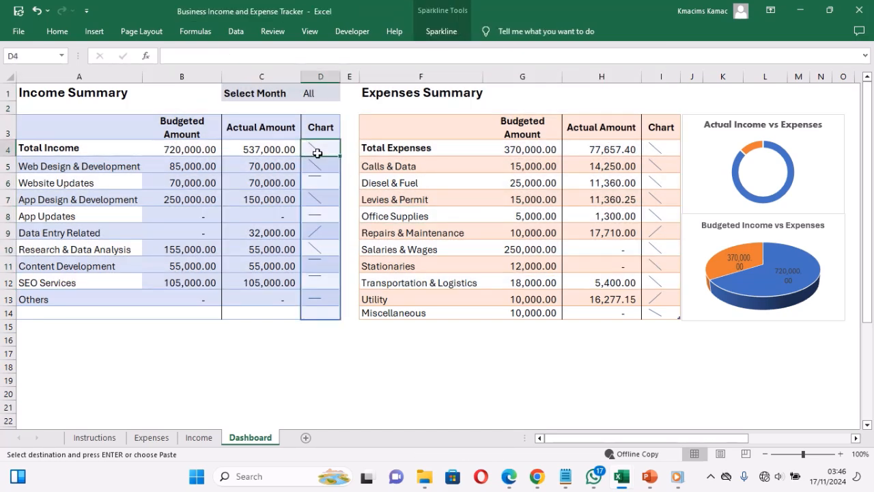
pyautogui.moveTo(317, 153); pyautogui.dragTo(318, 296)
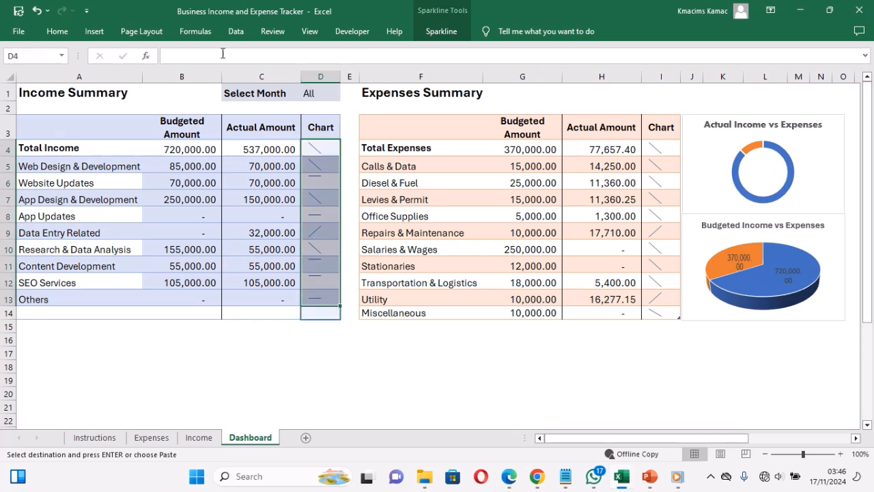
# - Insert line sparklines in D4:D13 of the Income Summary, using B4:C13 as the data range
pyautogui.click(96, 32)
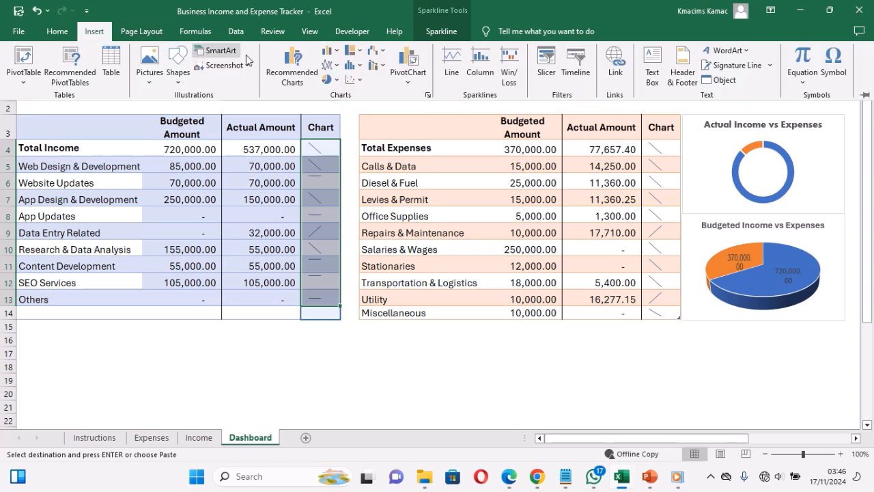
pyautogui.click(459, 73)
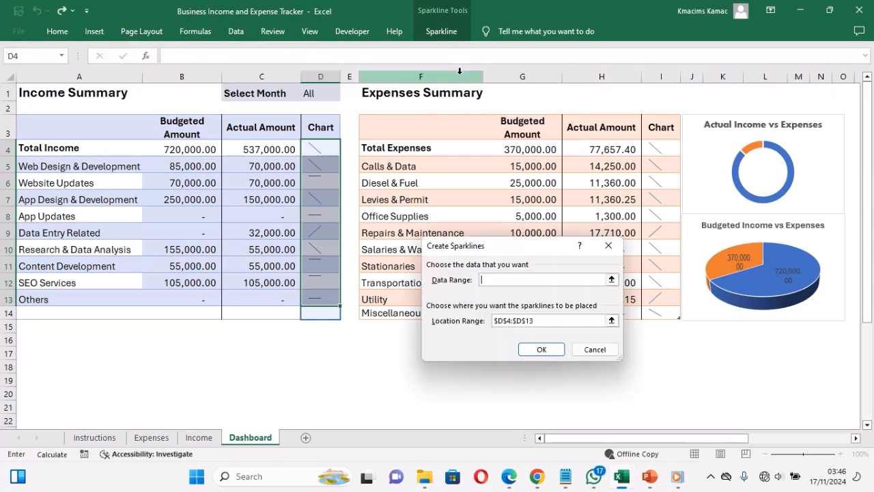
pyautogui.click(499, 321)
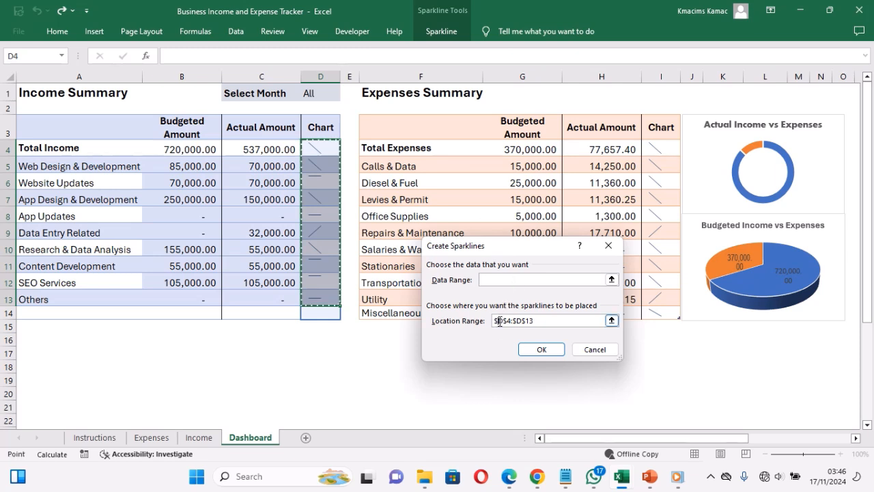
pyautogui.click(543, 321)
pyautogui.click(499, 281)
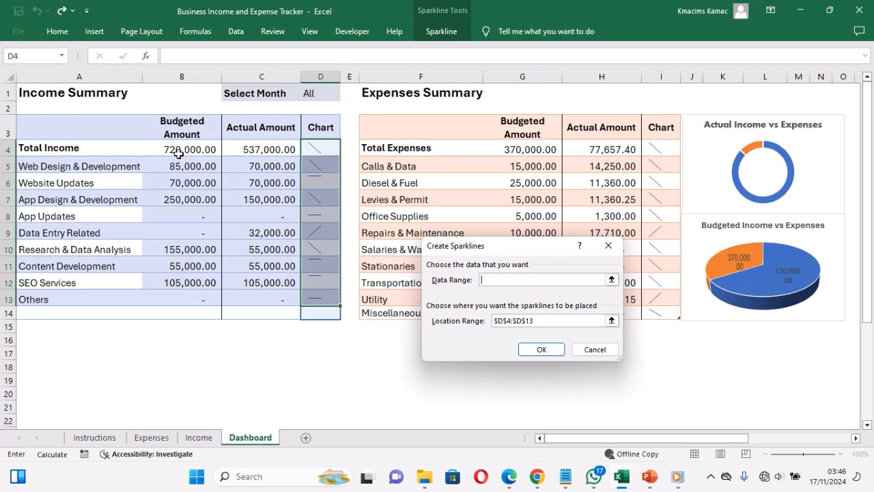
pyautogui.moveTo(178, 152); pyautogui.dragTo(251, 294)
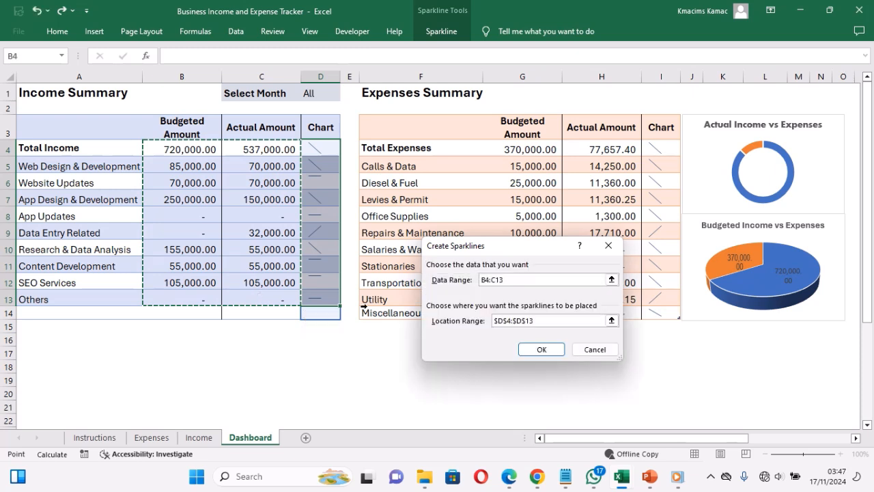
pyautogui.click(554, 352)
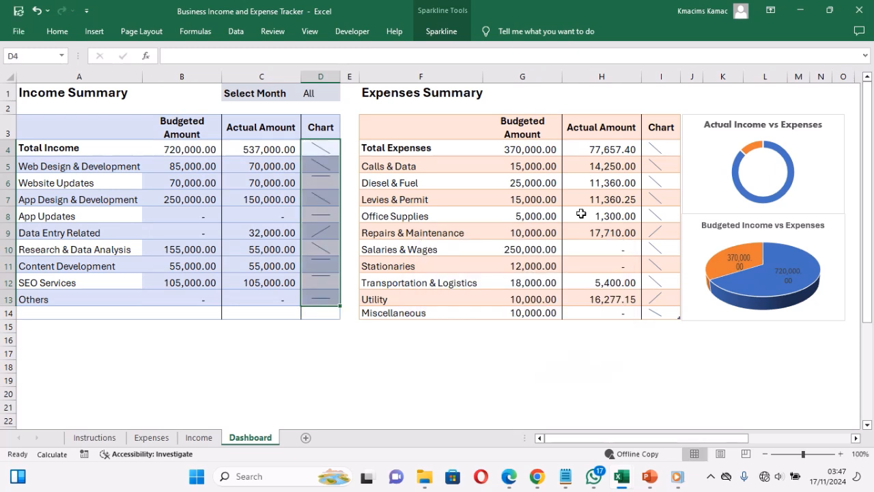
# - Insert line sparklines in I4:I14 of the Expenses Summary, using the budgeted and actual amounts in G4:H14 as the data range
pyautogui.moveTo(656, 145); pyautogui.dragTo(674, 312)
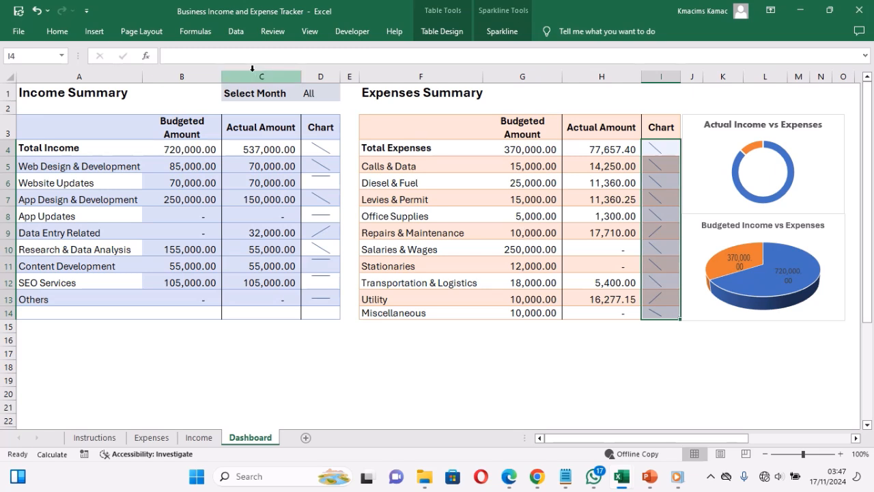
pyautogui.click(95, 31)
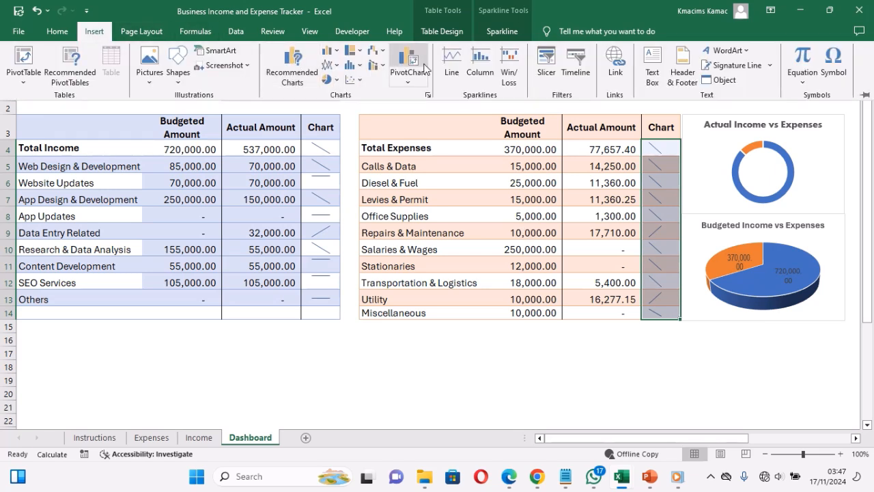
pyautogui.click(452, 66)
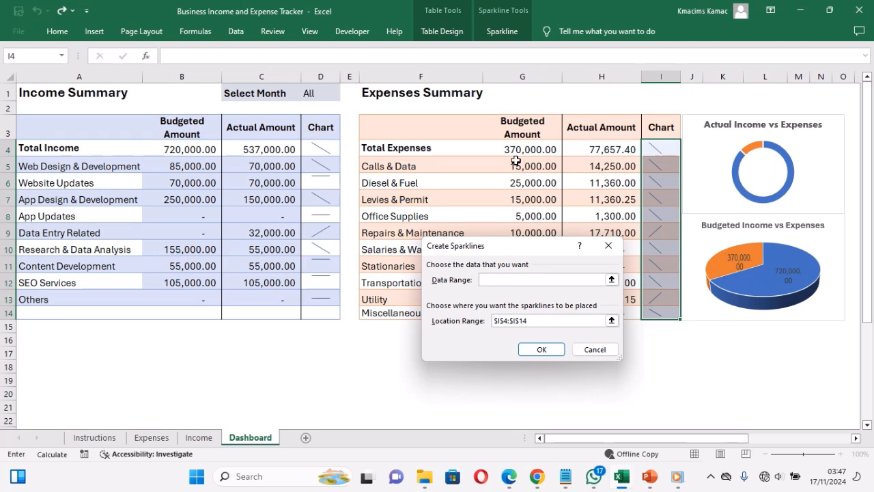
pyautogui.moveTo(500, 150); pyautogui.dragTo(597, 313)
pyautogui.click(541, 350)
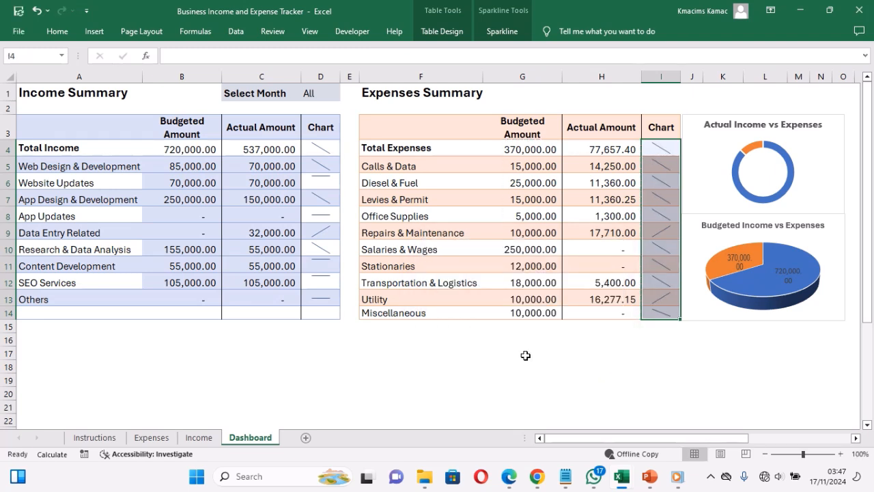
# - Return to the Income and Expense Tracker workbook and examine the Income Summary title and headings on the Dashboard sheet
pyautogui.click(151, 437)
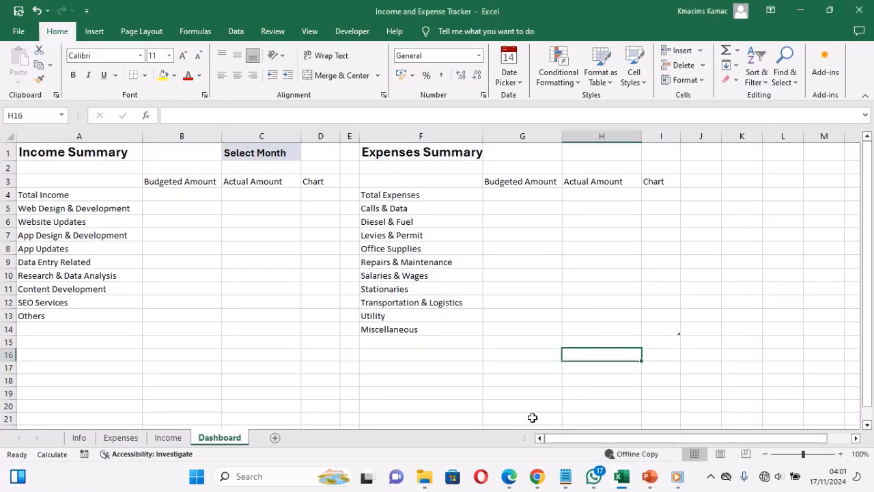
pyautogui.click(73, 155)
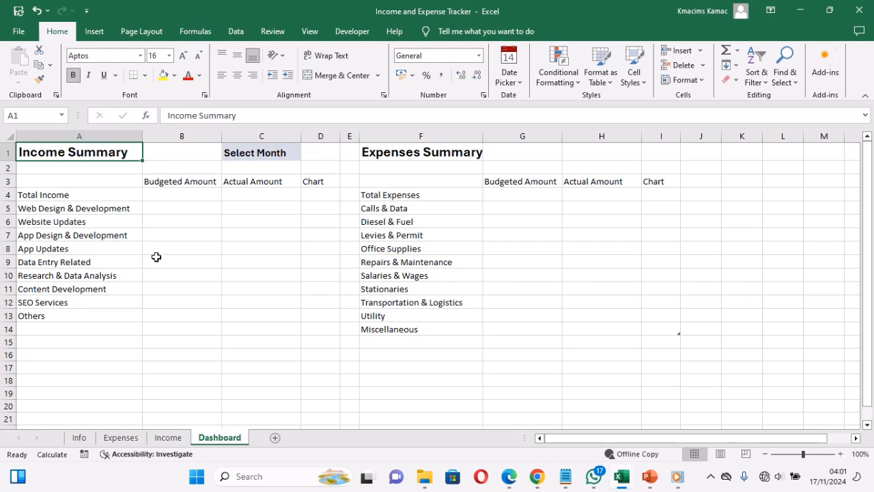
pyautogui.click(172, 182)
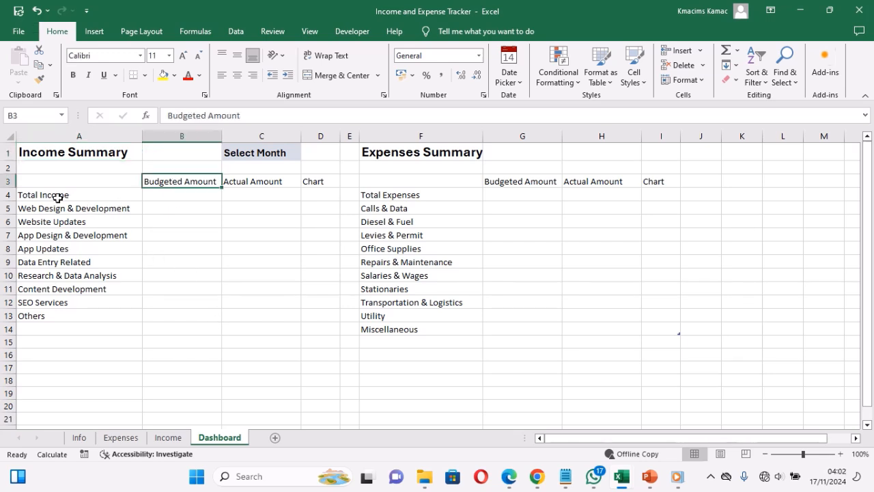
# - Start data validation for the Category cell C2 on the Income sheet and allow only values from a List
pyautogui.click(169, 438)
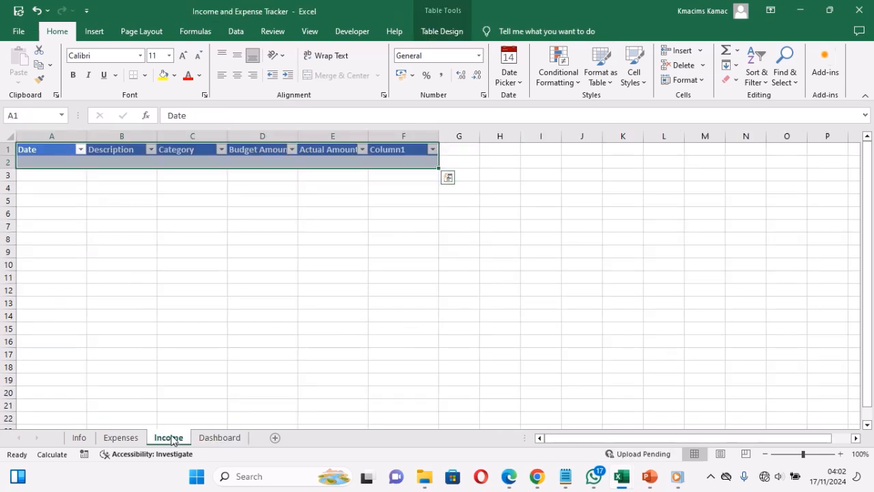
pyautogui.click(319, 240)
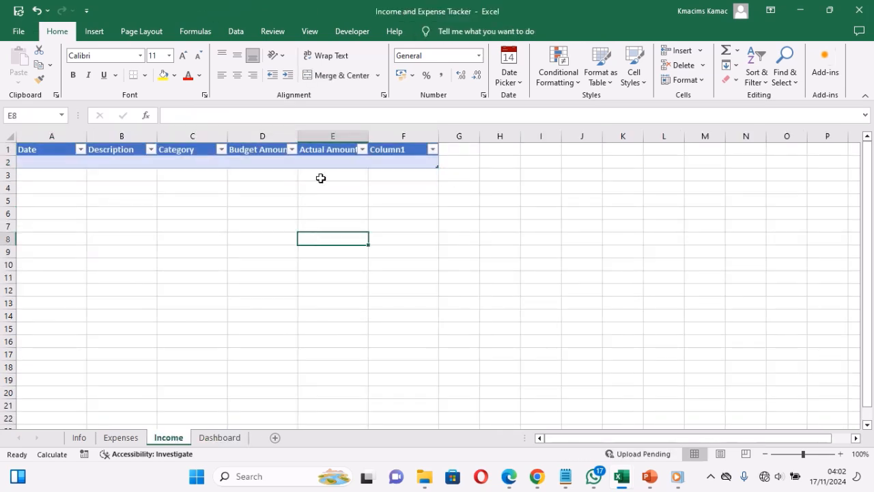
pyautogui.click(183, 162)
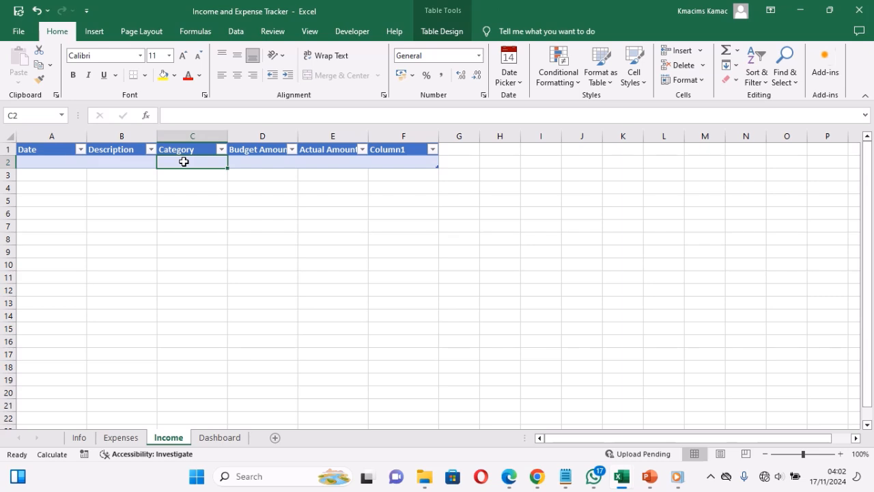
pyautogui.click(235, 32)
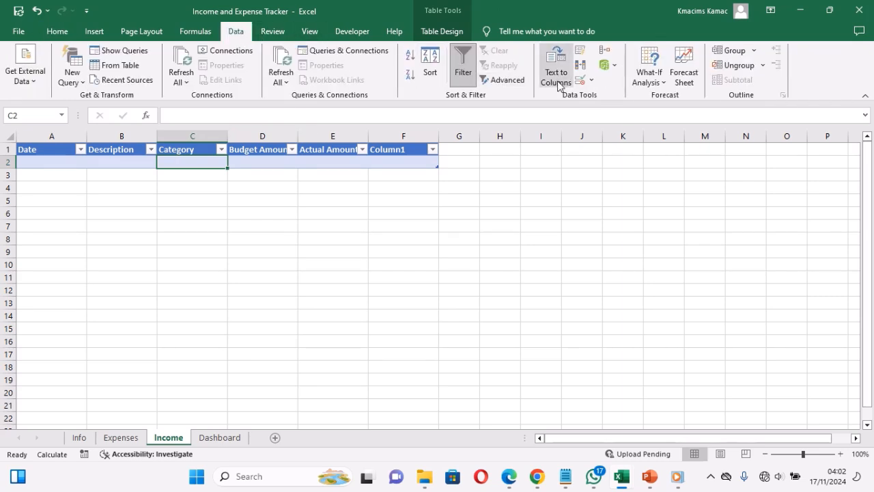
pyautogui.click(580, 81)
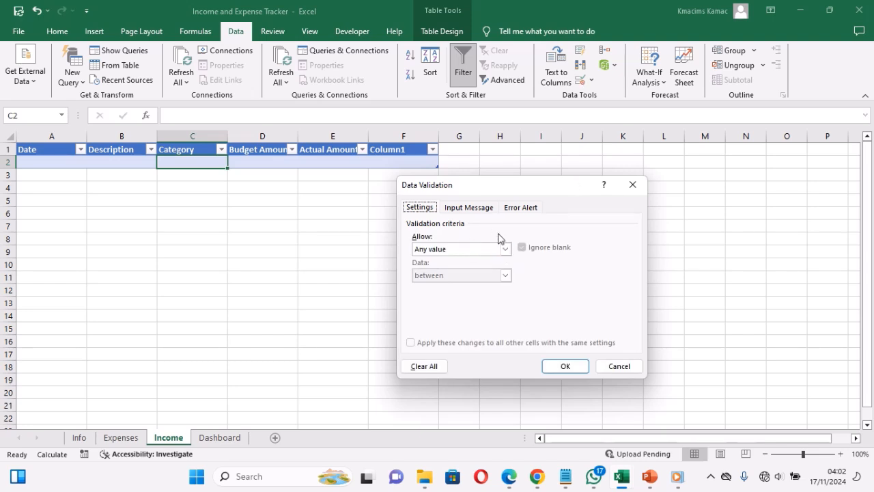
pyautogui.click(505, 249)
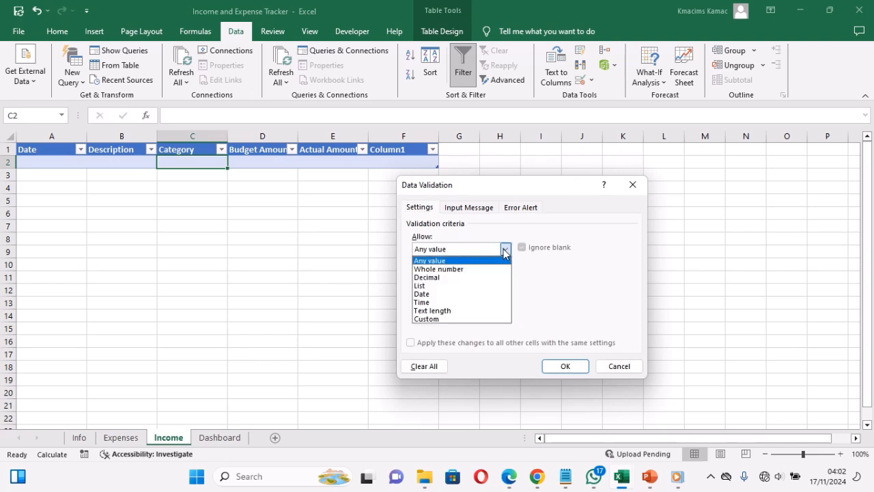
pyautogui.click(450, 287)
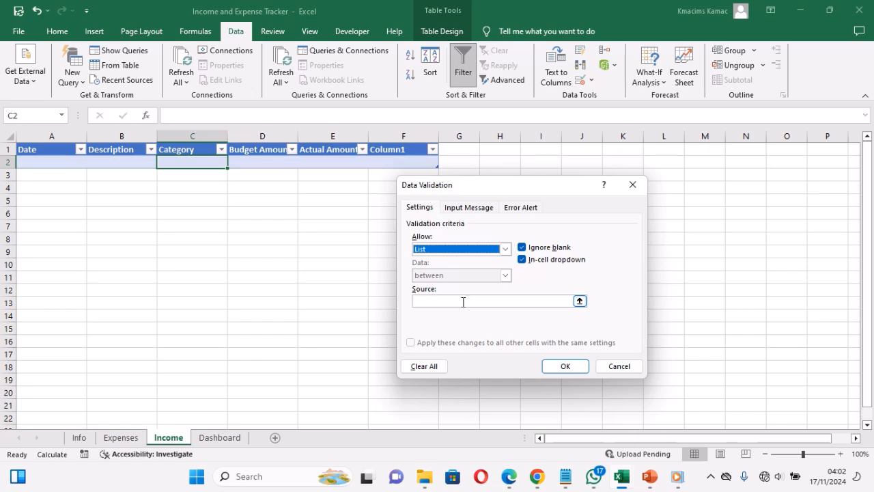
# - Set the validation source to the income categories in Dashboard A5:A13, apply it, and check the dropdown in C2
pyautogui.click(463, 301)
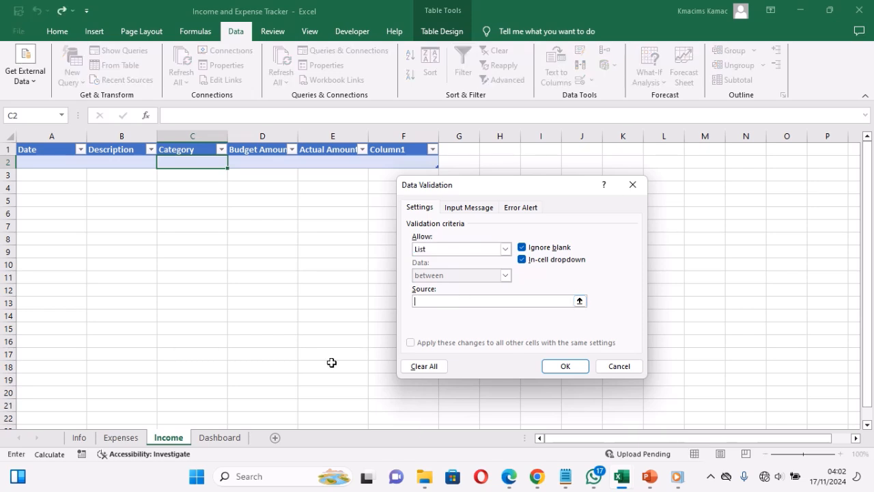
pyautogui.click(223, 441)
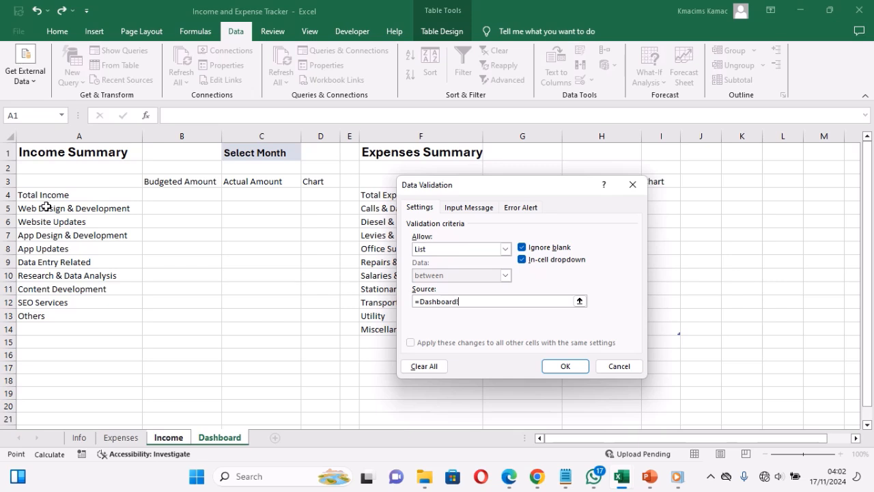
pyautogui.moveTo(46, 207); pyautogui.dragTo(49, 316)
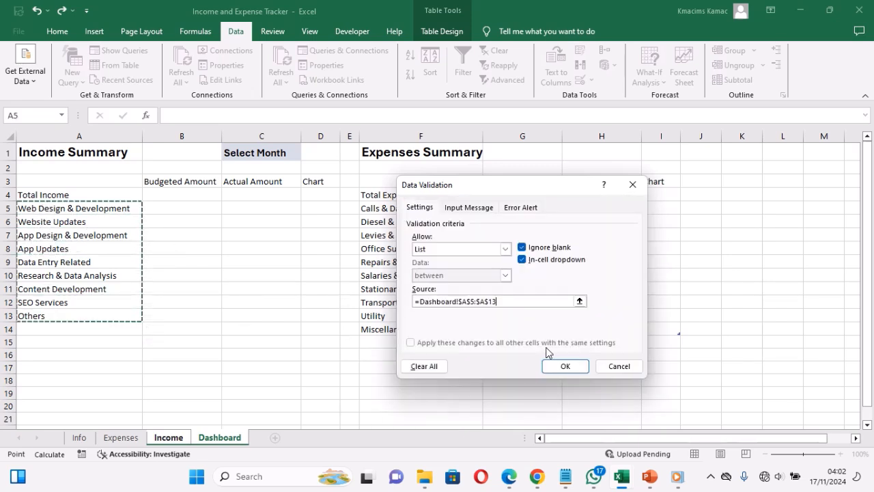
pyautogui.click(567, 367)
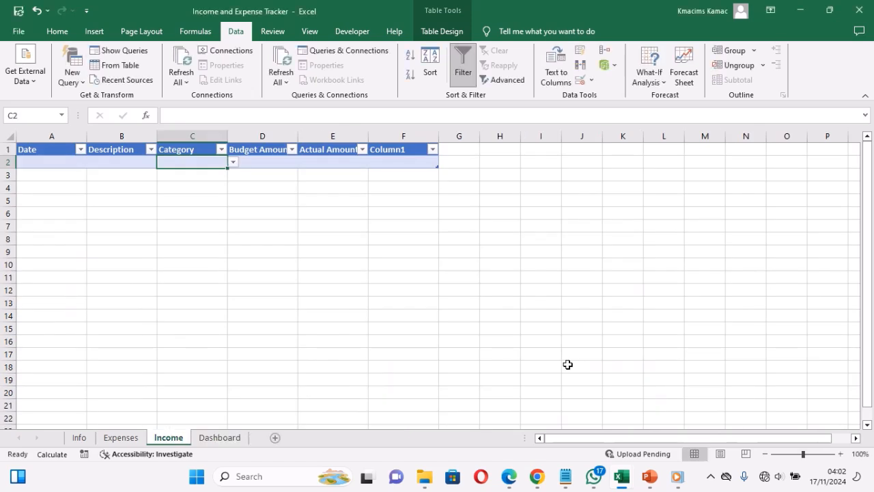
pyautogui.click(232, 164)
pyautogui.click(232, 164)
# - Start data validation for the Category cell C2 on the Expenses sheet and allow only values from a List
pyautogui.click(120, 438)
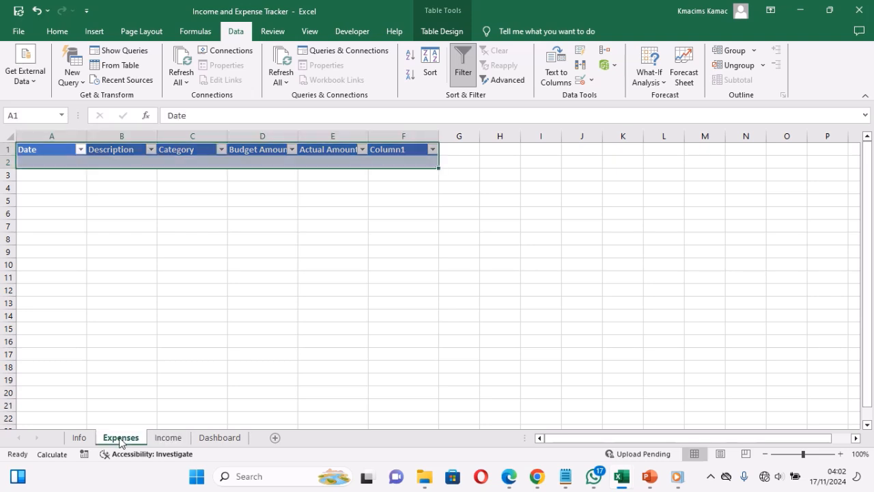
pyautogui.click(190, 164)
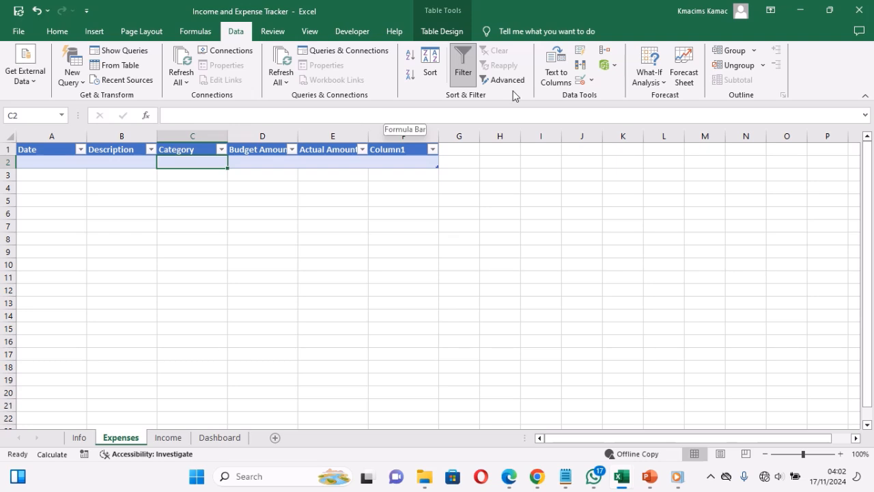
pyautogui.click(579, 80)
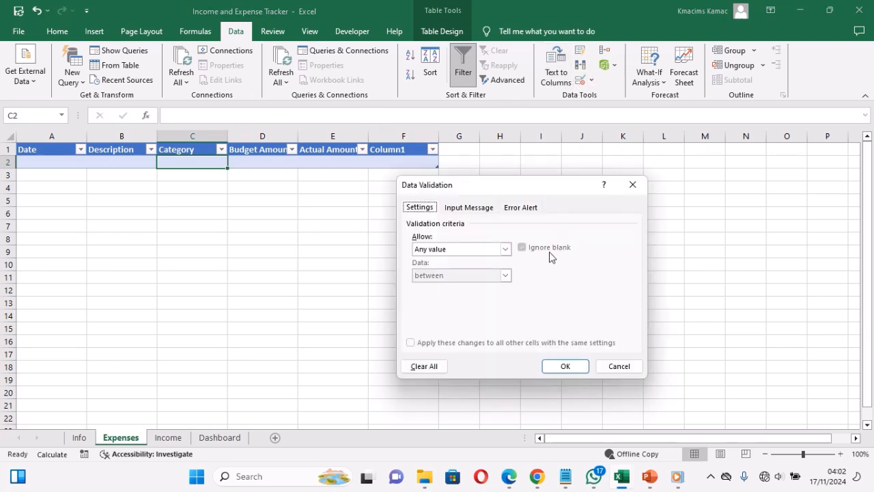
pyautogui.click(481, 252)
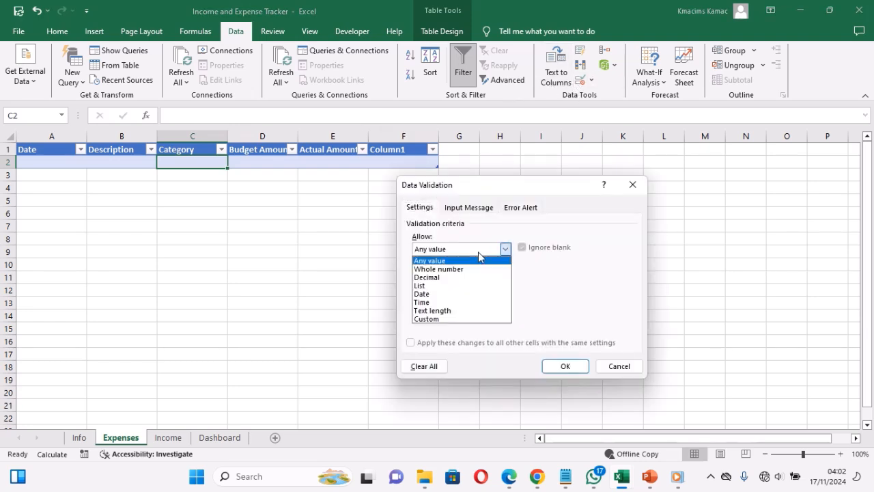
pyautogui.click(444, 286)
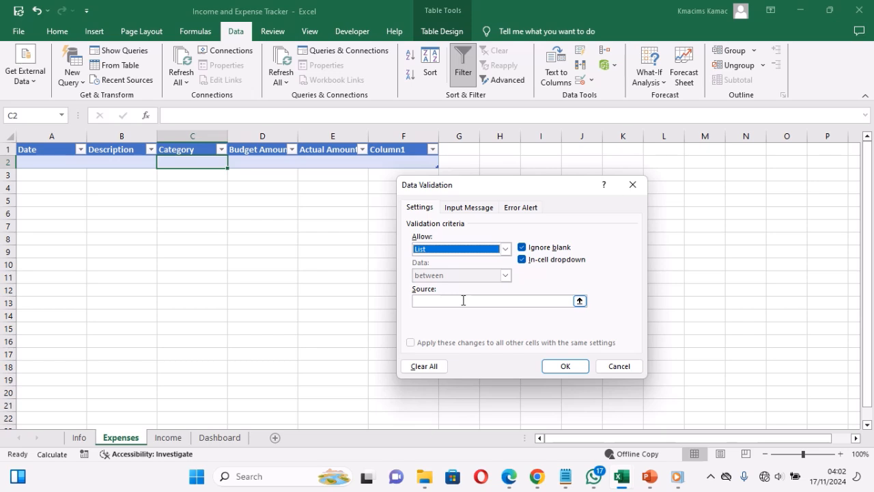
# - Set the validation source to the expense categories in Dashboard F5:F14 and apply it
pyautogui.click(464, 301)
pyautogui.click(223, 438)
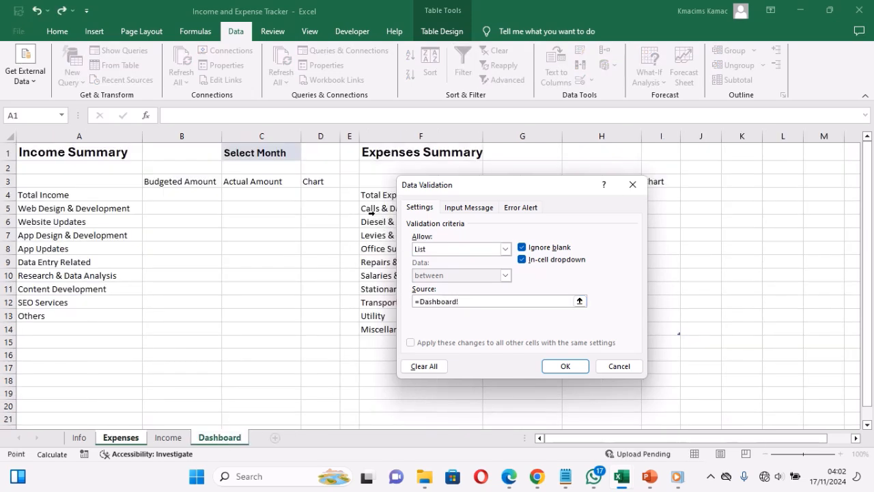
pyautogui.moveTo(467, 186); pyautogui.dragTo(543, 182)
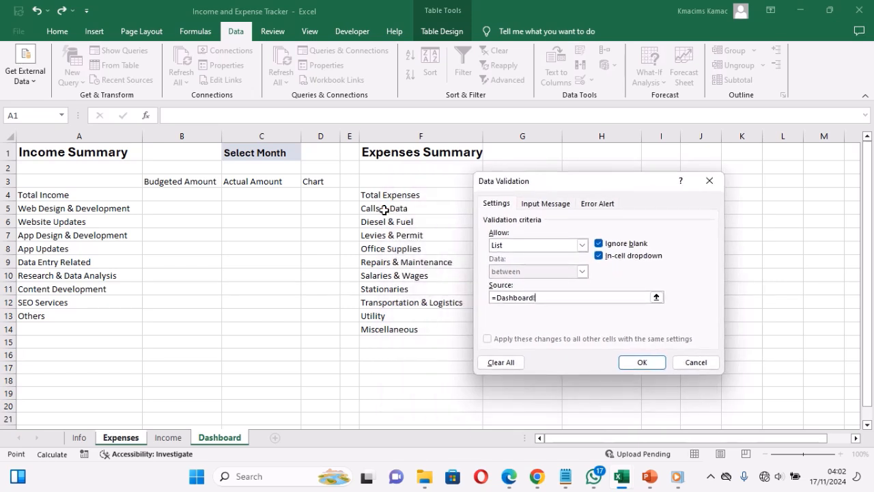
pyautogui.moveTo(383, 209); pyautogui.dragTo(385, 329)
pyautogui.click(636, 363)
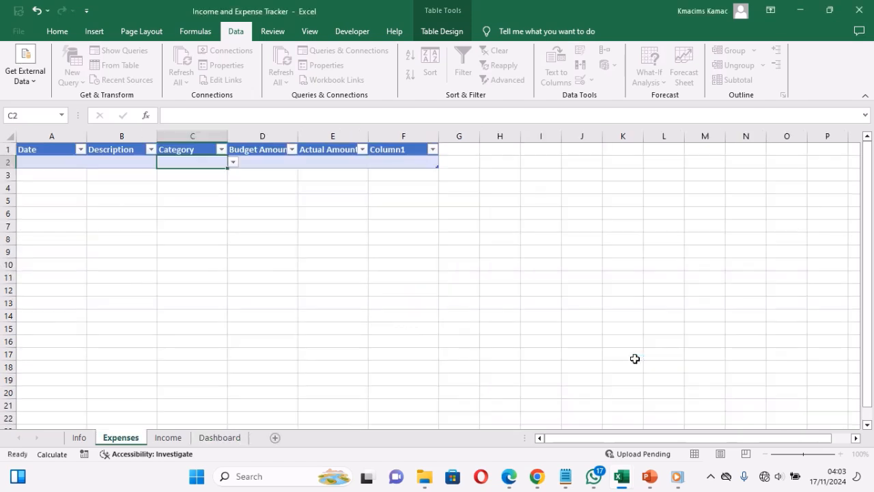
# - Review the expense categories offered by the C2 dropdown without choosing one
pyautogui.click(233, 162)
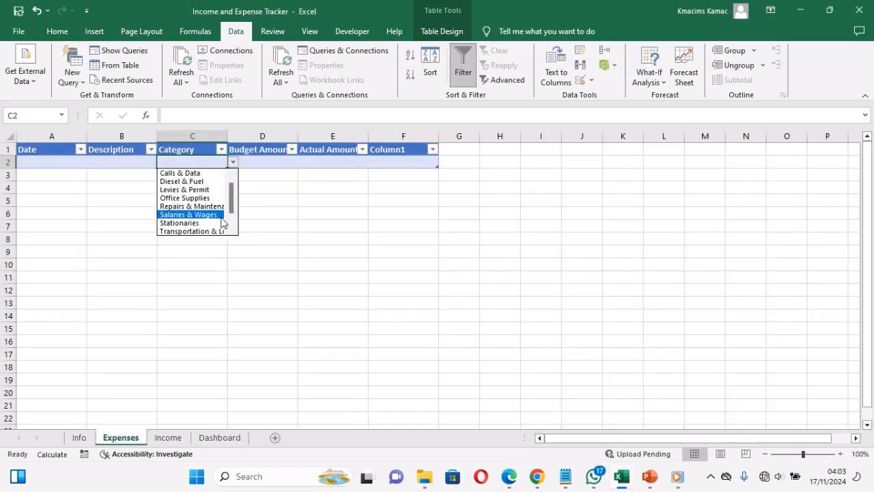
pyautogui.moveTo(231, 208); pyautogui.dragTo(231, 190)
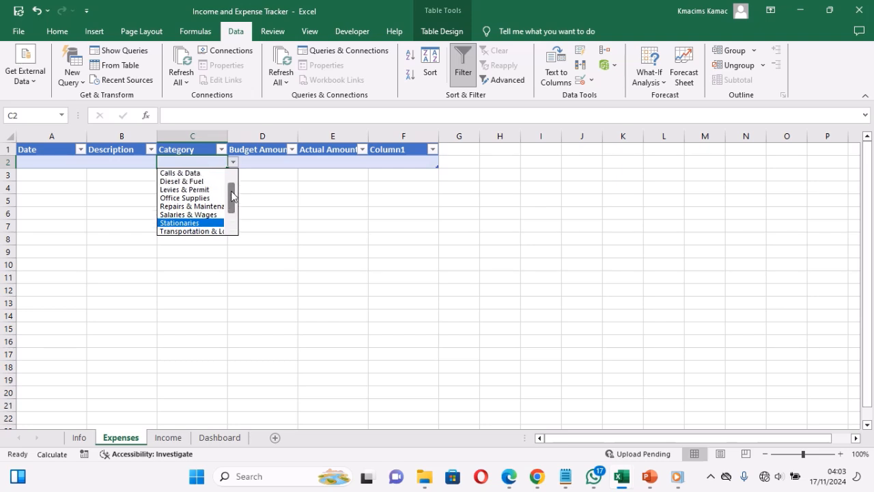
pyautogui.press('Escape')
pyautogui.click(263, 163)
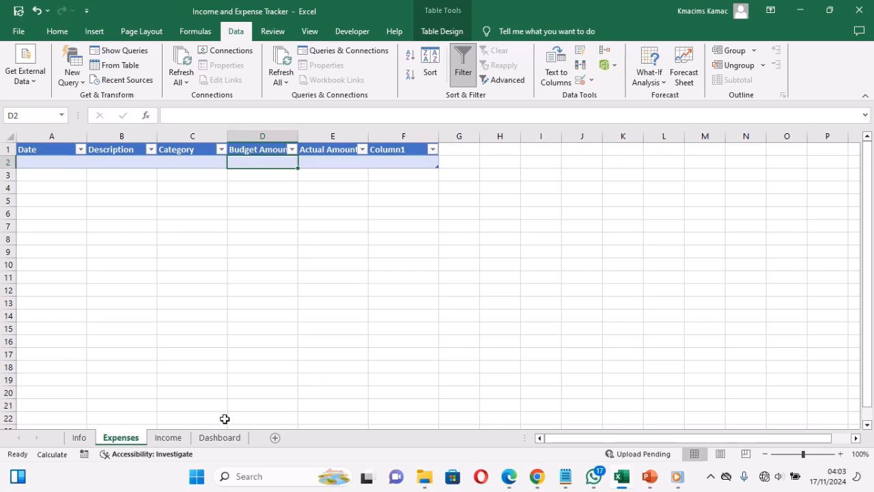
# - On the Dashboard sheet, enter the label "Select Month" in cell C1, beside the Income Summary title
pyautogui.click(220, 438)
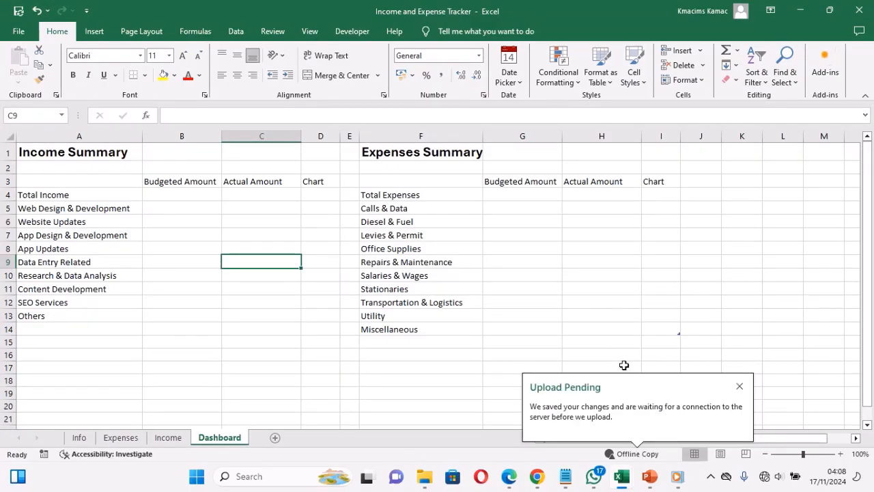
pyautogui.click(740, 388)
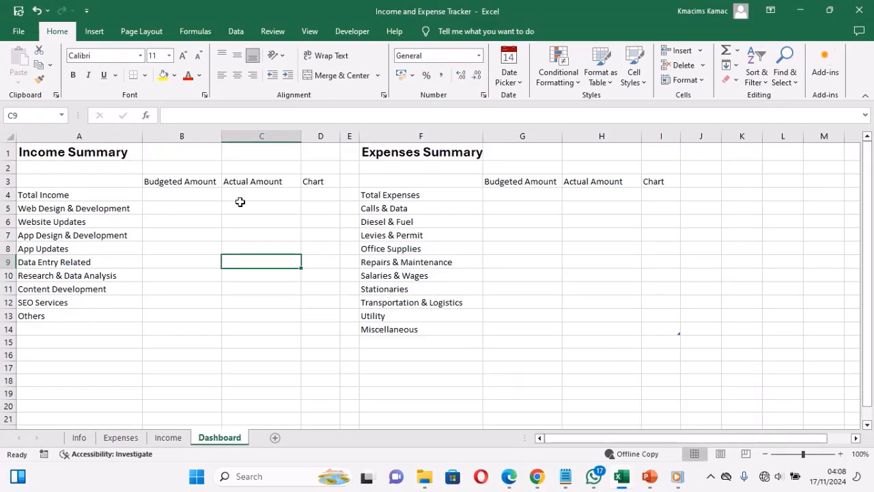
pyautogui.click(179, 151)
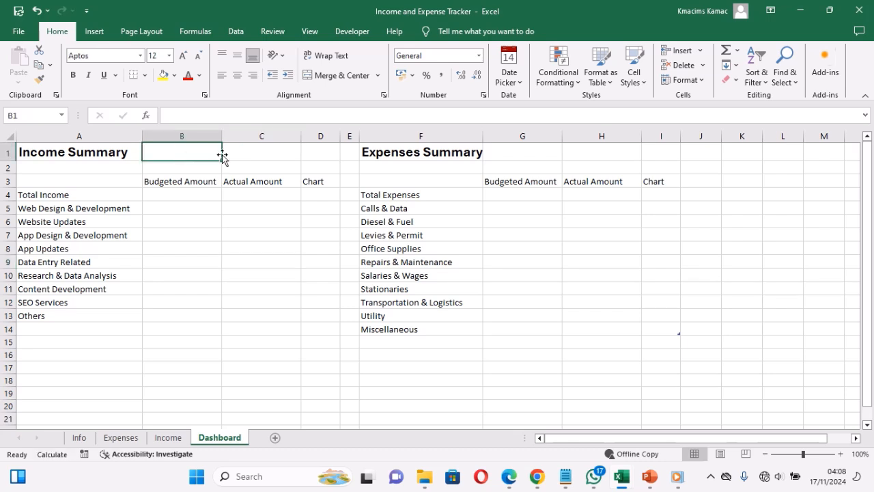
pyautogui.click(244, 152)
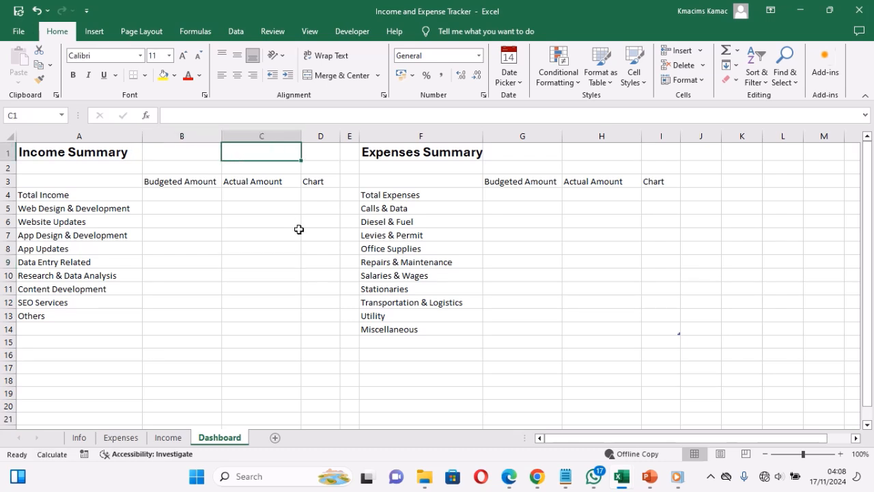
pyautogui.write('Select Month')
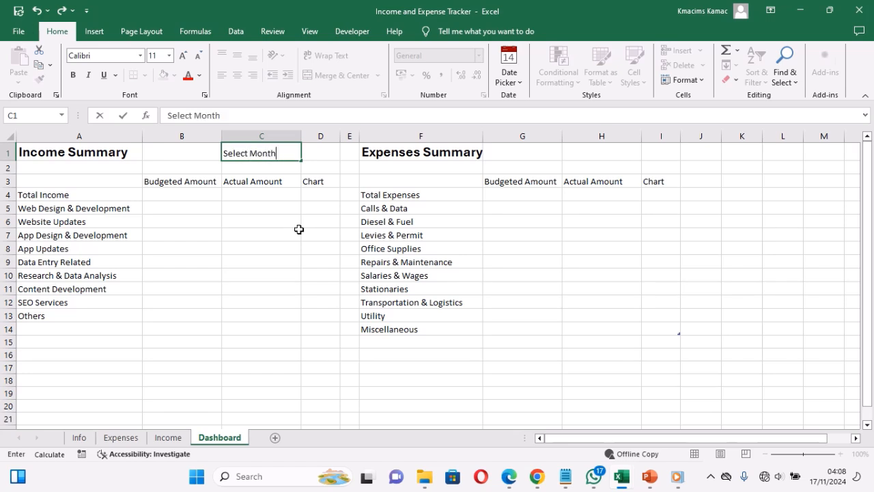
pyautogui.press('Return')
pyautogui.press('Up')
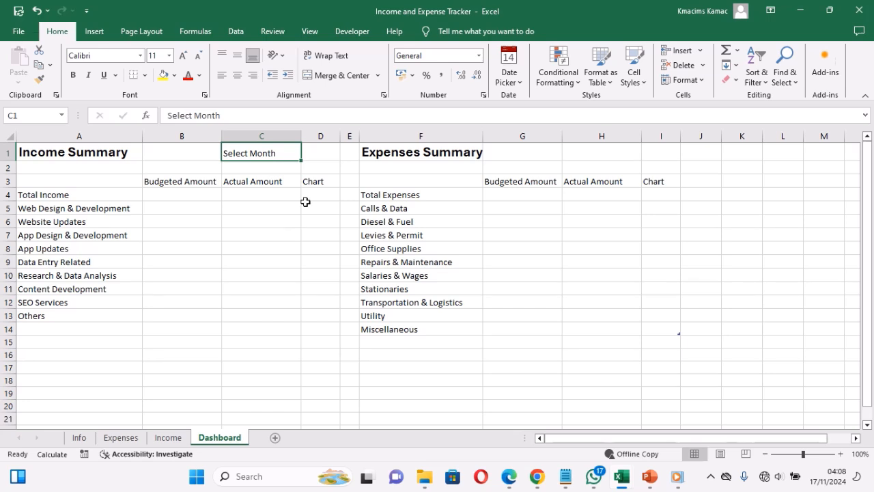
# - Make the "Select Month" label in C1 bold and set its font to Aharoni
pyautogui.click(73, 77)
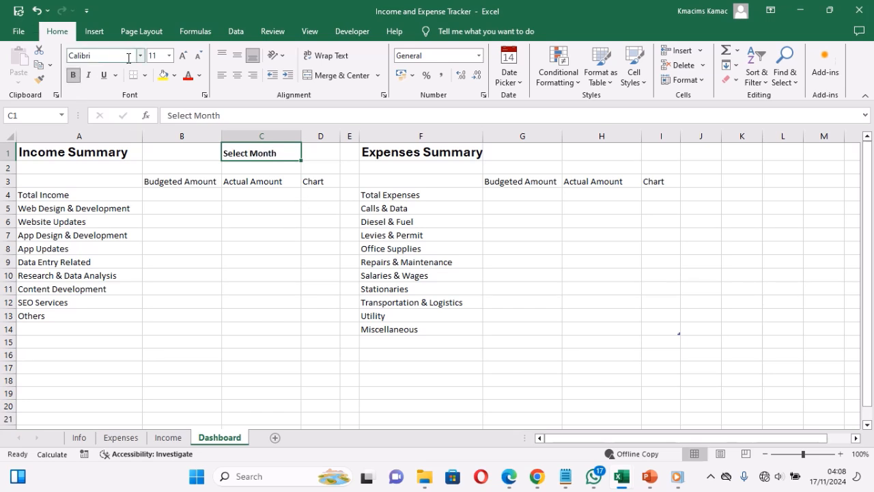
pyautogui.click(140, 57)
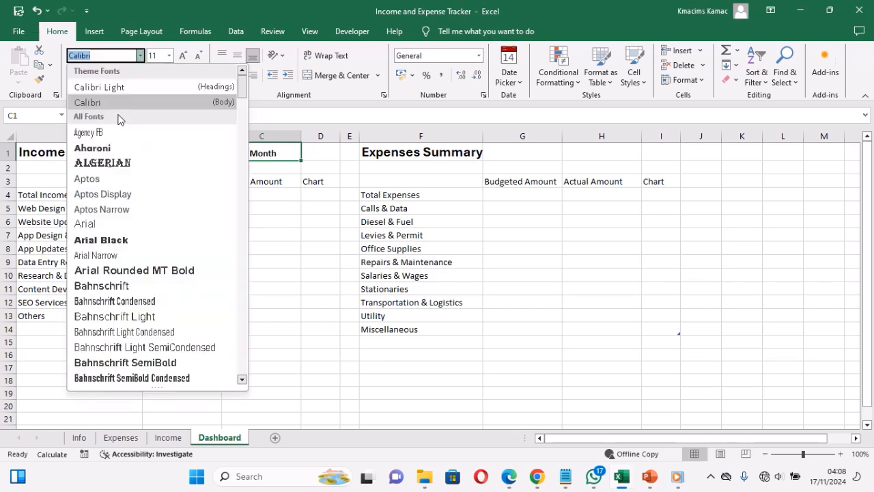
pyautogui.click(107, 149)
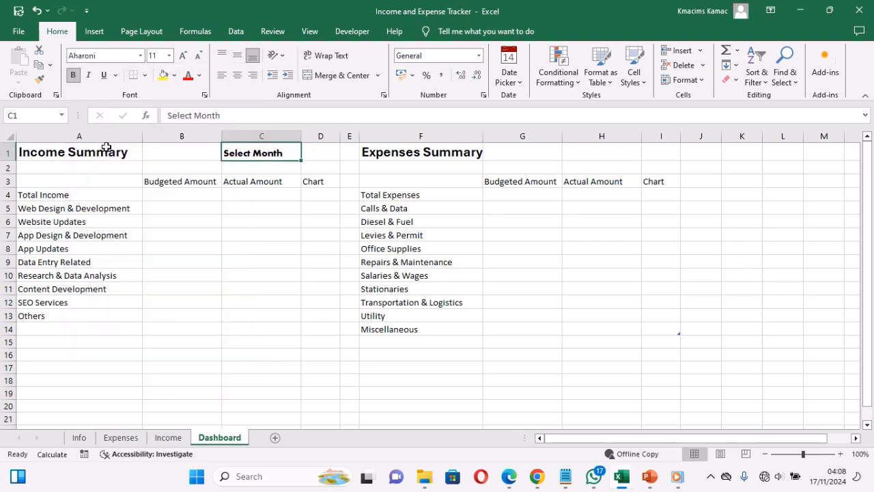
# - Start data validation for the empty cell D1 beside the month label and allow only values from a List
pyautogui.click(315, 151)
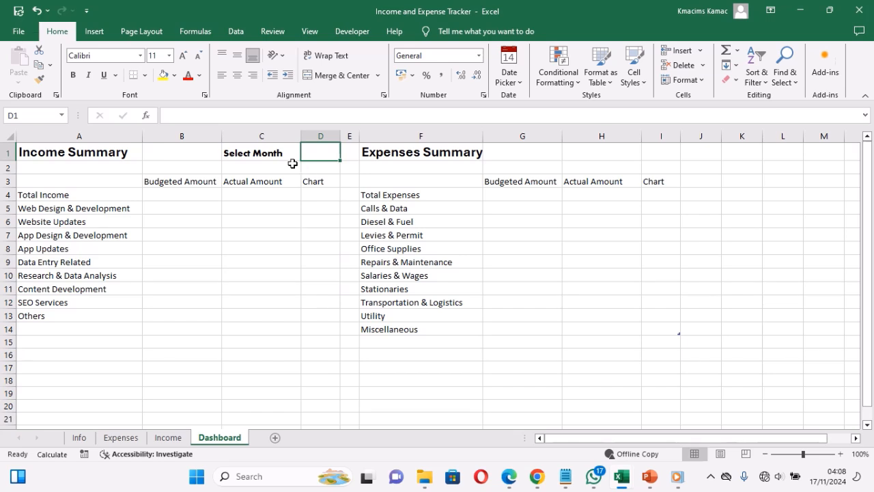
pyautogui.click(235, 31)
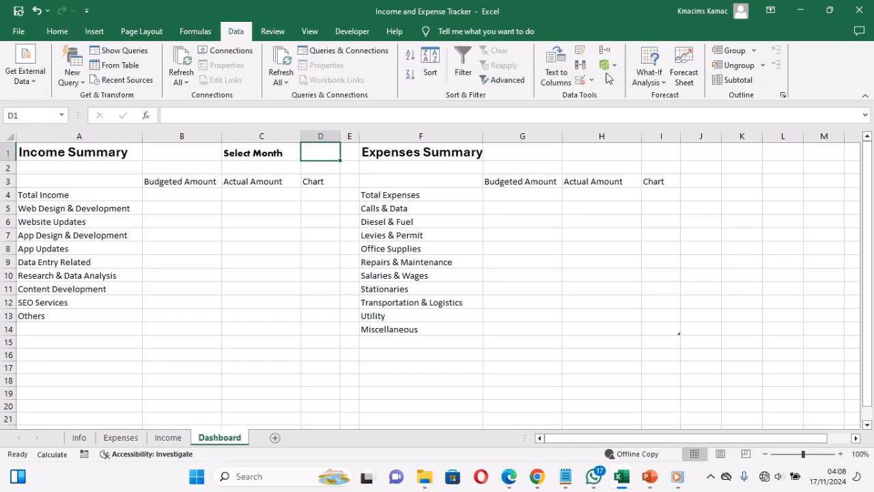
pyautogui.click(580, 80)
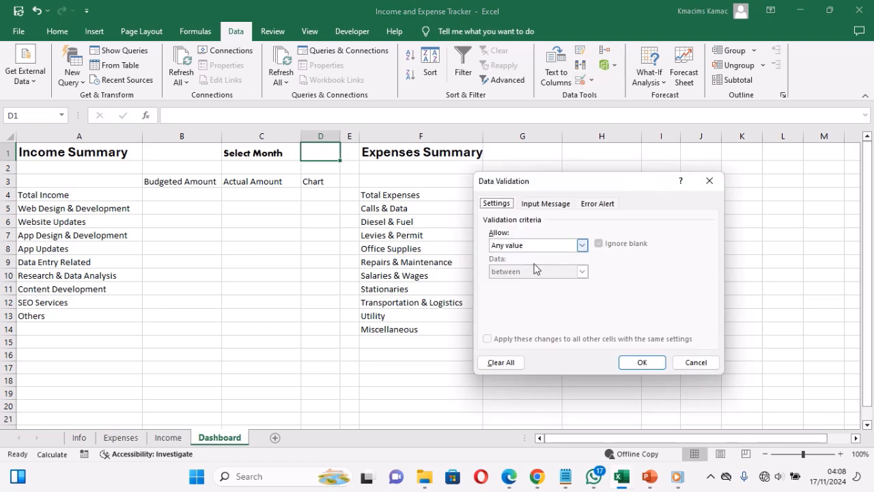
pyautogui.click(582, 244)
pyautogui.click(524, 287)
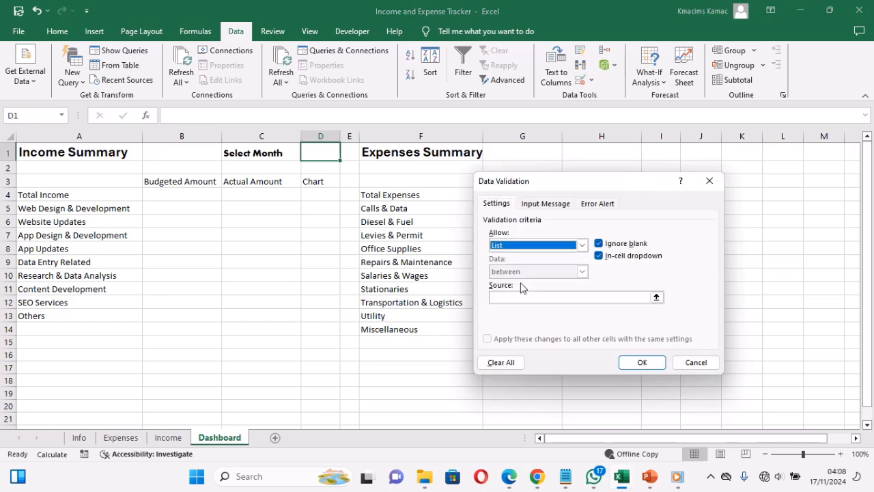
# - Set the validation source to All, Jan, Feb, Mar, Apr, May, Jun, Jul, Aug, Sep, Oct, Nov, Dec and apply it
pyautogui.click(512, 297)
pyautogui.write('All,')
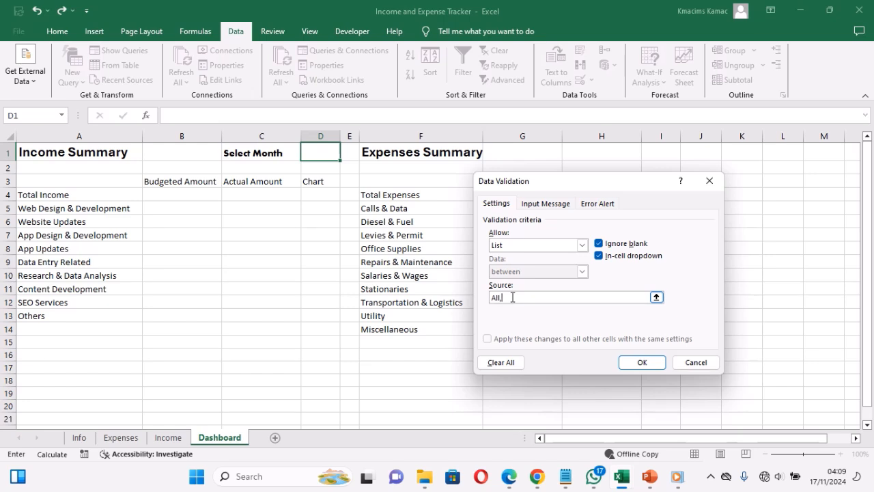
pyautogui.write(' Jan, Feb, Mar, Apr, May, Jun, Jul')
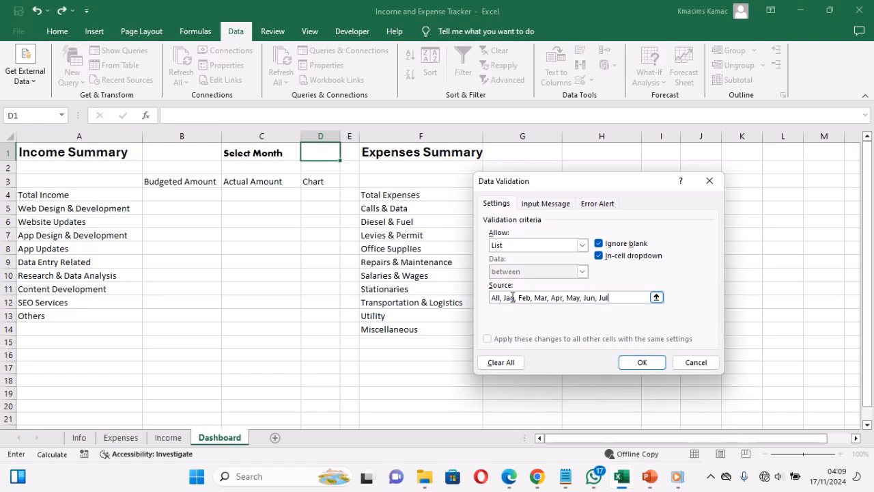
pyautogui.write('Aug, Sep, Oc')
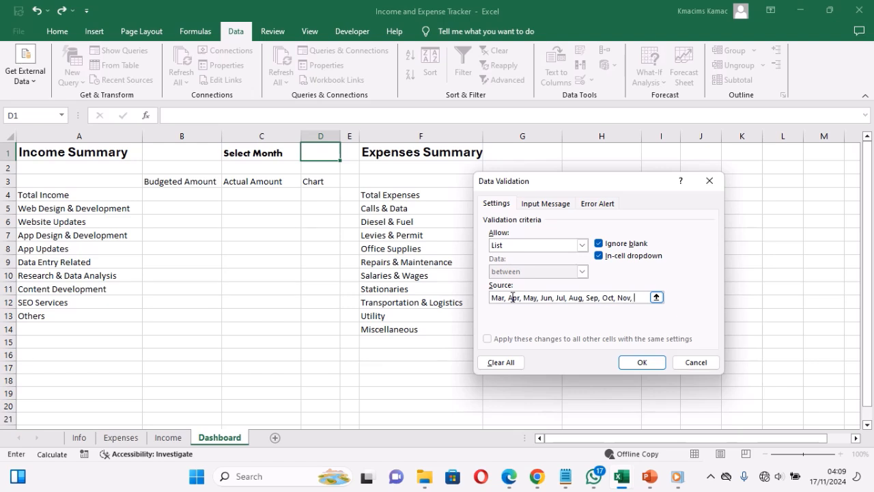
pyautogui.write('t, Nov, Dec')
pyautogui.click(642, 362)
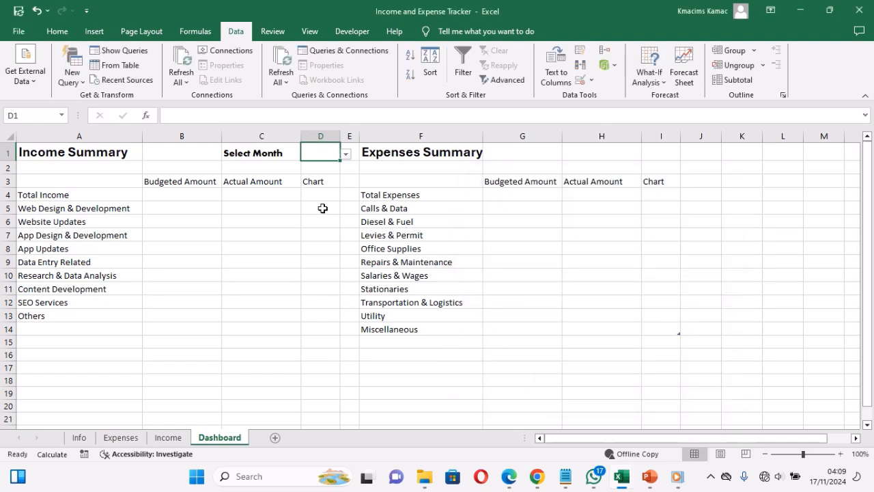
# - In B4, total the budgeted income with a SUM formula over B5:B13
pyautogui.click(185, 194)
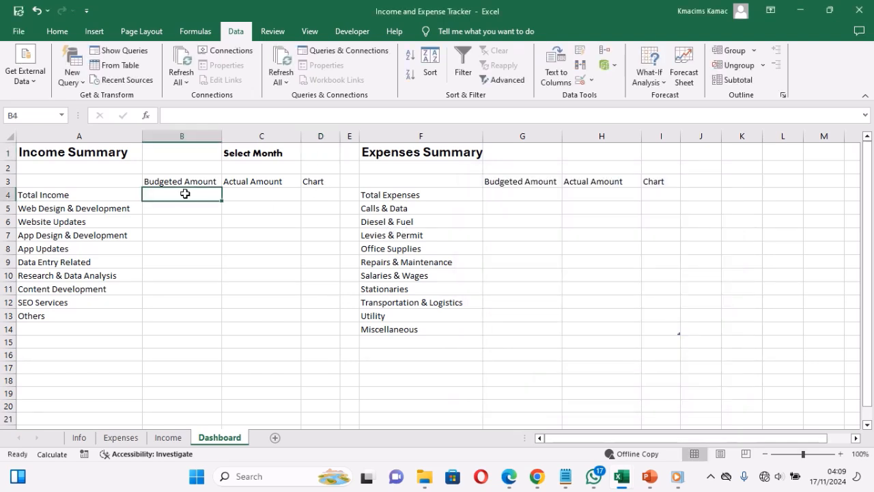
pyautogui.write('=')
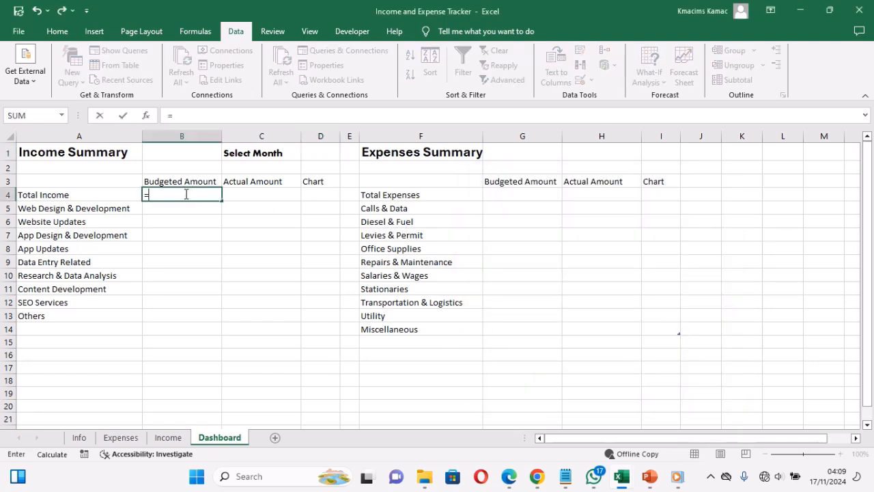
pyautogui.write('sum')
pyautogui.press('Tab')
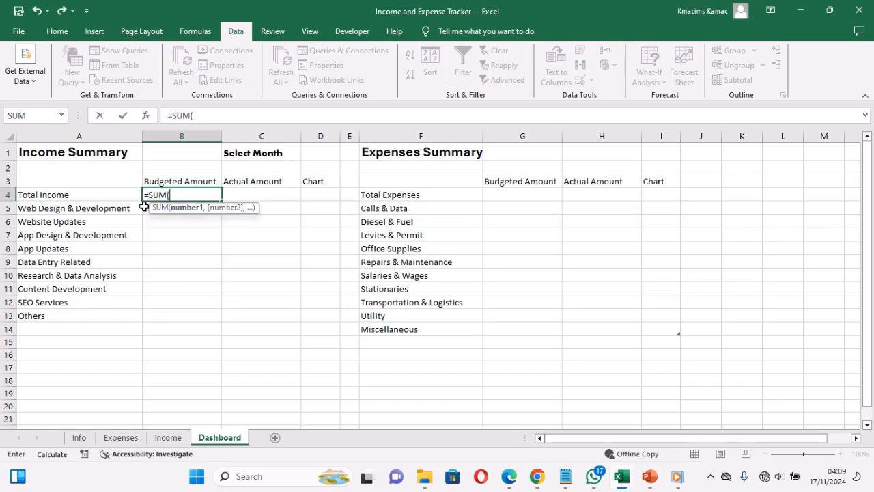
pyautogui.moveTo(144, 206); pyautogui.dragTo(163, 313)
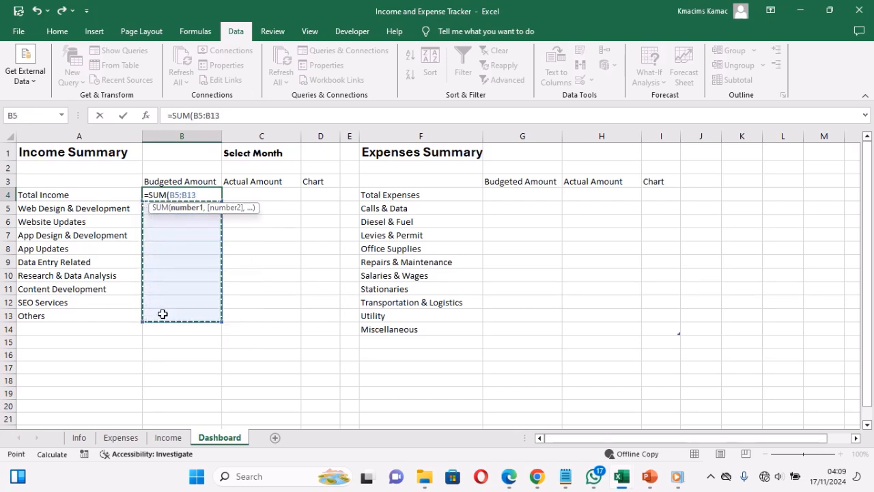
pyautogui.press('Return')
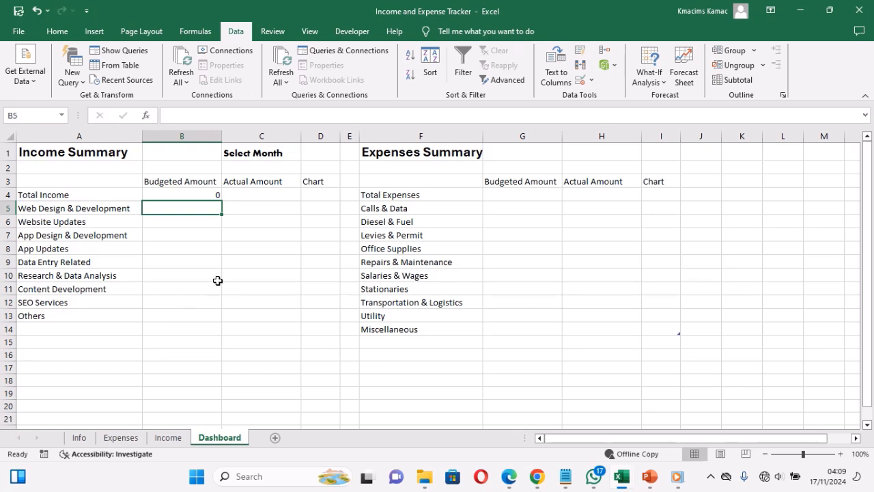
# - In C4, total the actual income with a SUM formula over C5:C13
pyautogui.click(251, 190)
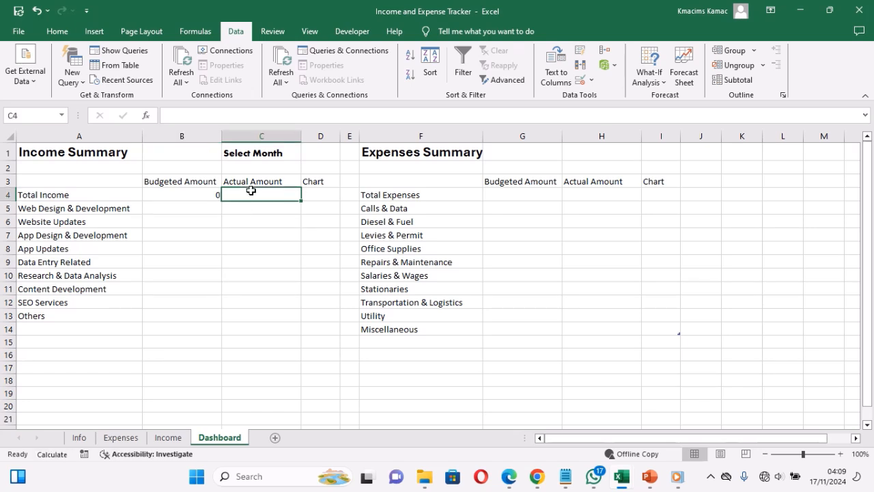
pyautogui.write('=sum')
pyautogui.press('Tab')
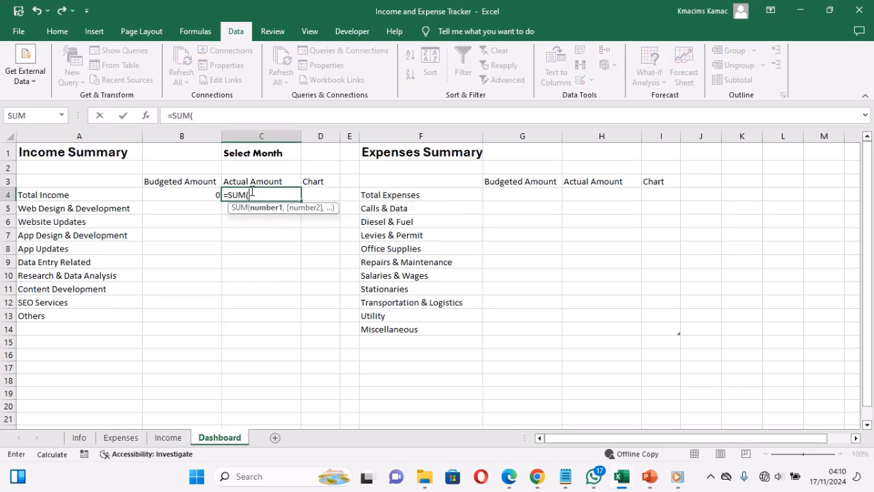
pyautogui.moveTo(226, 207); pyautogui.dragTo(247, 317)
pyautogui.press('Return')
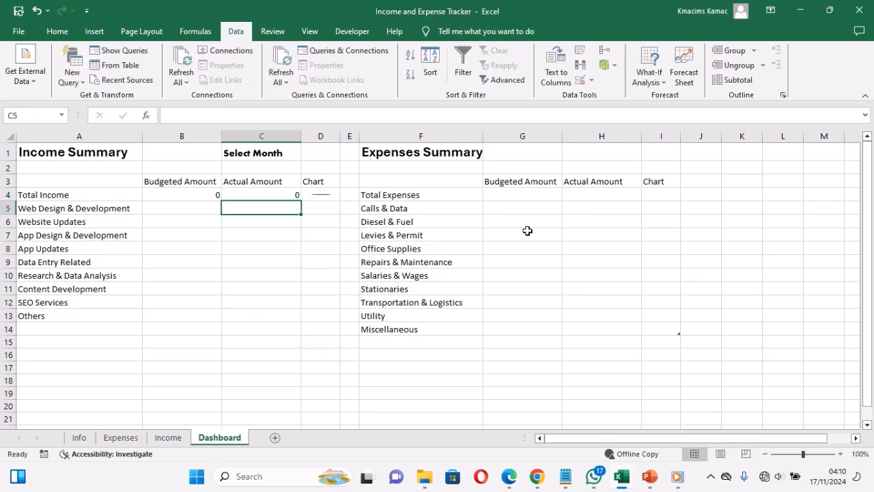
# - In G4, total the budgeted expenses with a SUM formula over G5:G14
pyautogui.click(518, 194)
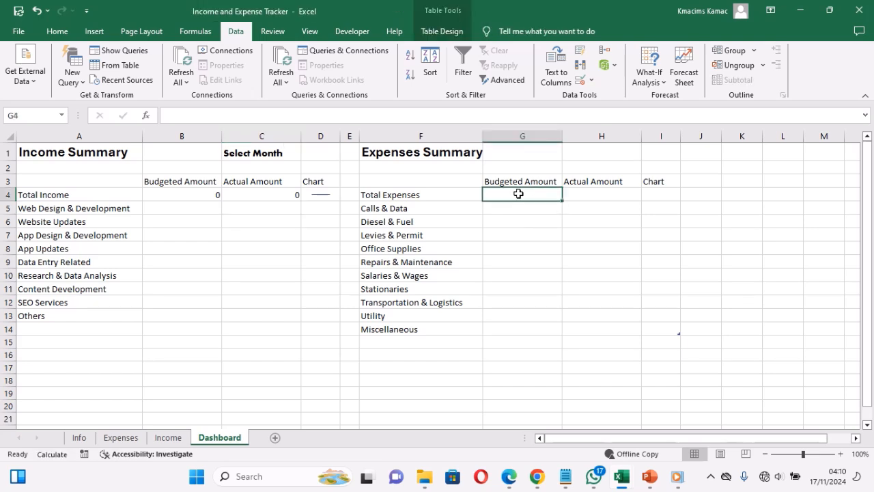
pyautogui.write('=SUM(')
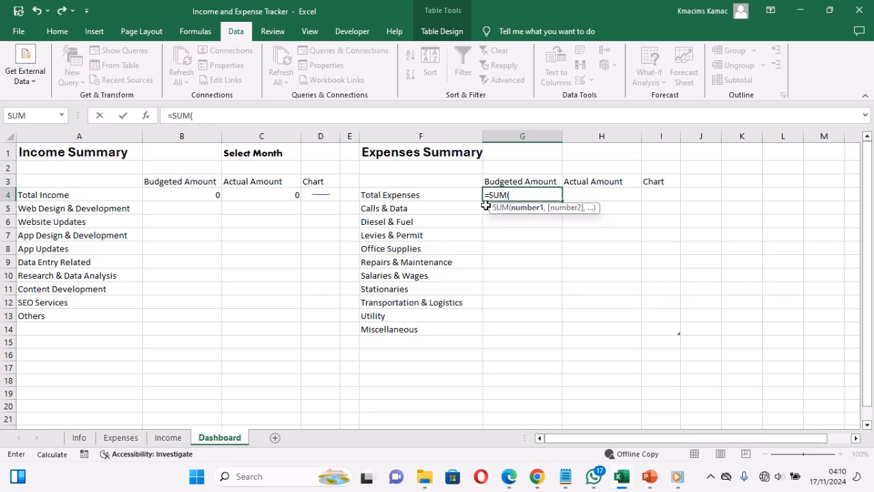
pyautogui.moveTo(485, 206); pyautogui.dragTo(515, 328)
pyautogui.press('Return')
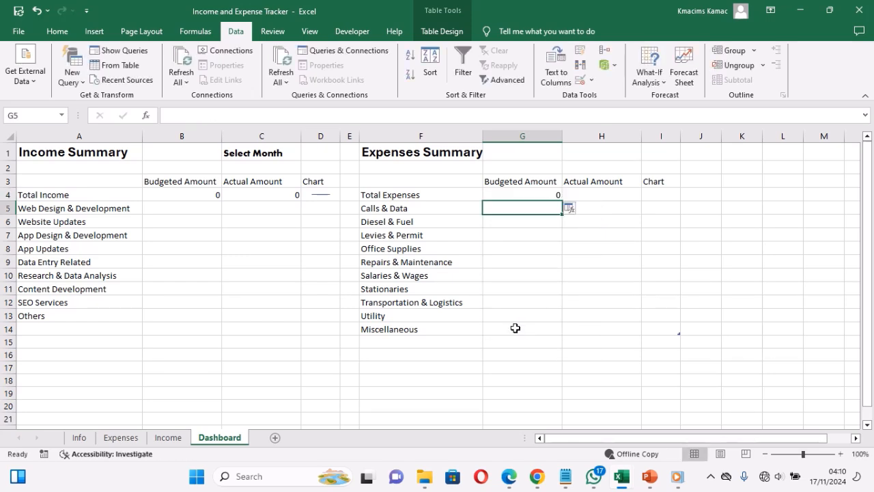
# - Copy the Total Expenses formula from G4 across to H4 and compare the formulas in both cells
pyautogui.click(545, 195)
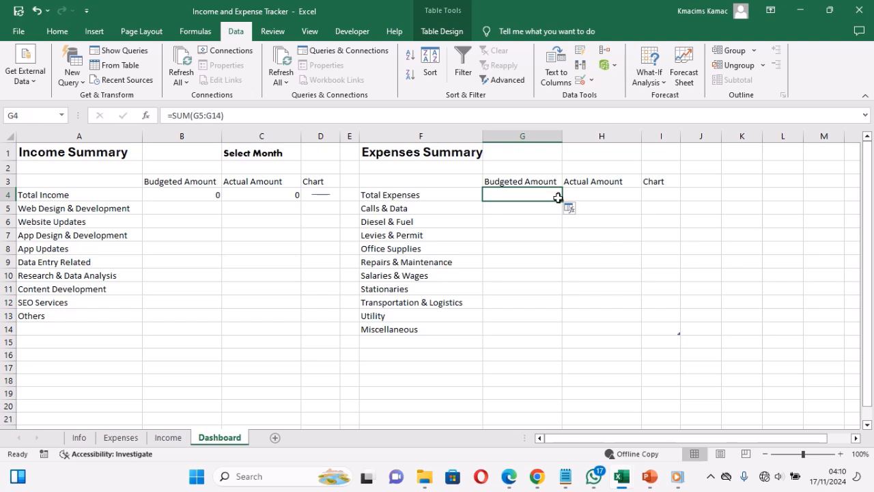
pyautogui.moveTo(561, 199); pyautogui.dragTo(612, 197)
pyautogui.click(549, 196)
pyautogui.click(578, 194)
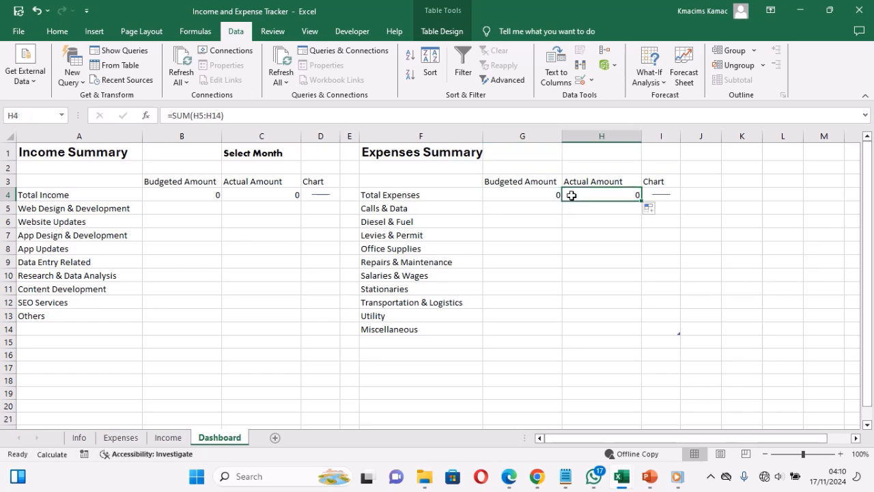
pyautogui.click(523, 196)
pyautogui.click(575, 194)
pyautogui.click(519, 197)
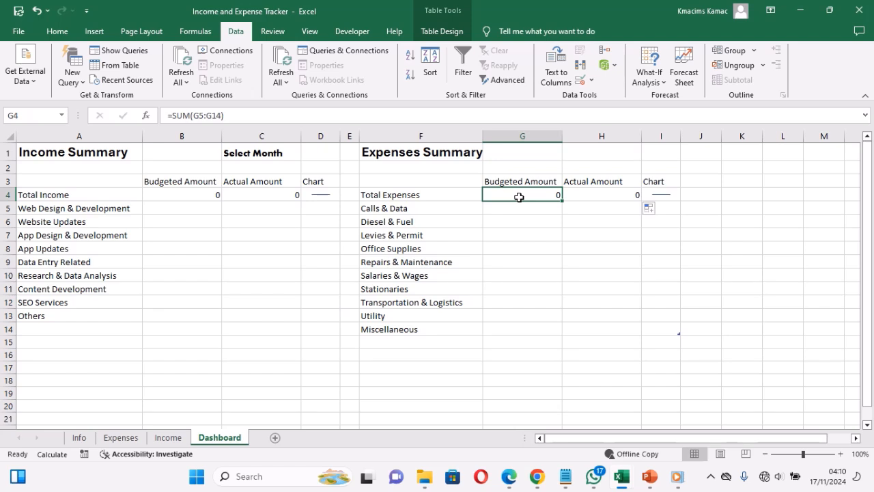
pyautogui.click(580, 196)
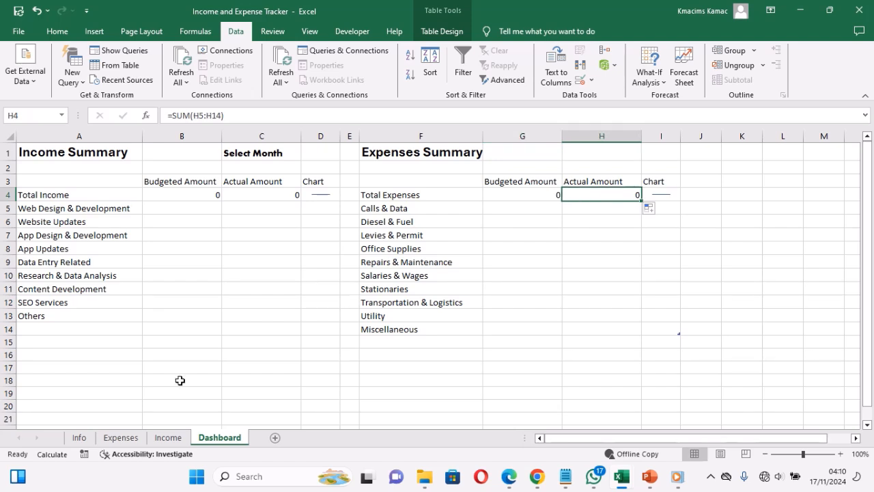
# - On the Income sheet, rename the table's Column1 header in F1 to Months
pyautogui.click(167, 437)
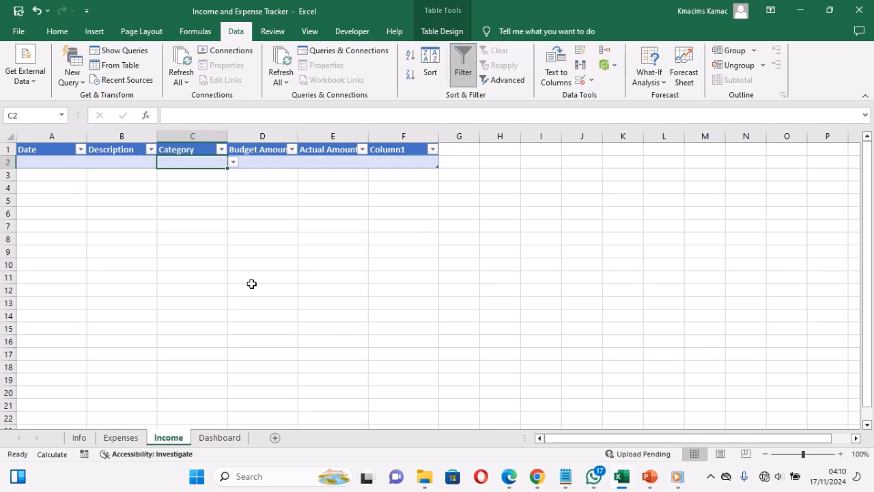
pyautogui.click(452, 152)
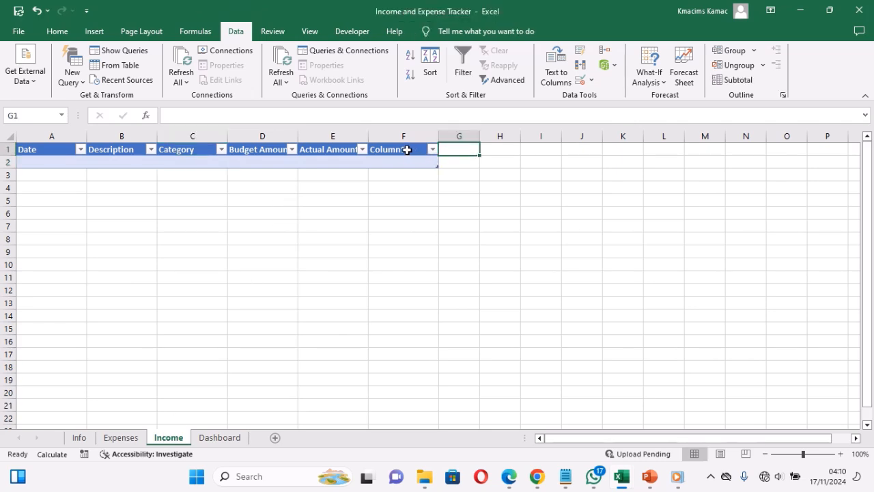
pyautogui.click(408, 150)
pyautogui.write('Months')
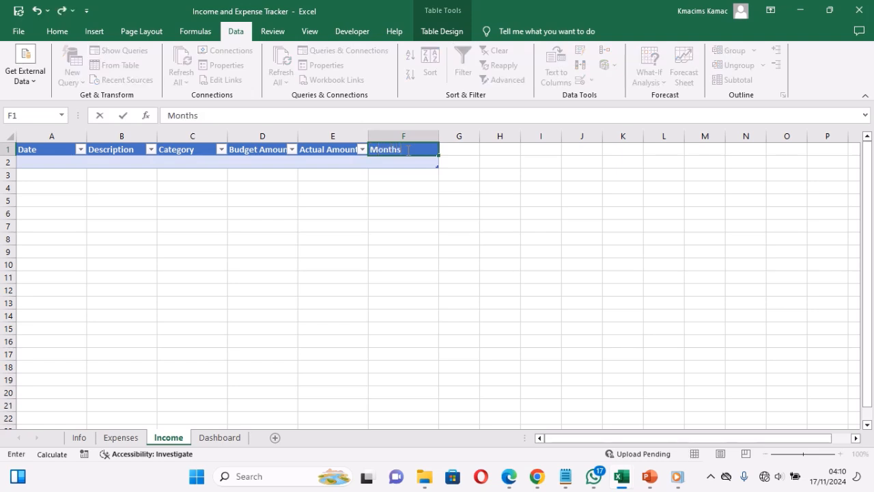
pyautogui.press('Return')
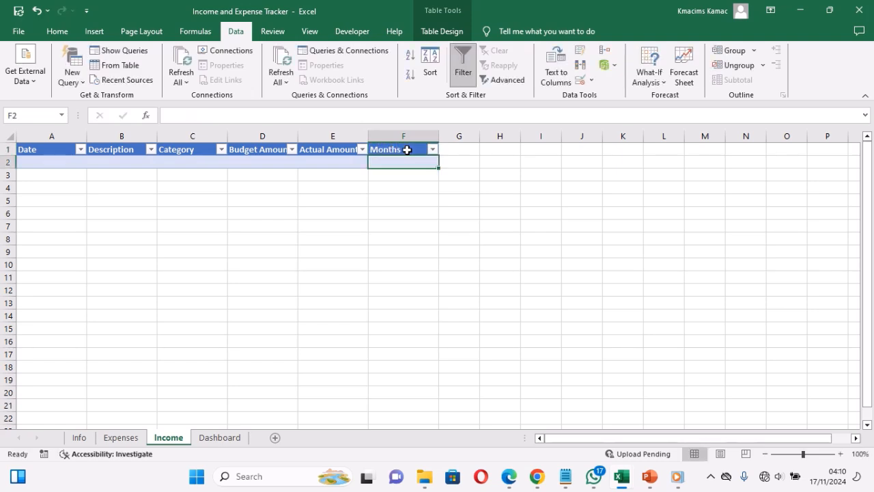
pyautogui.write('=')
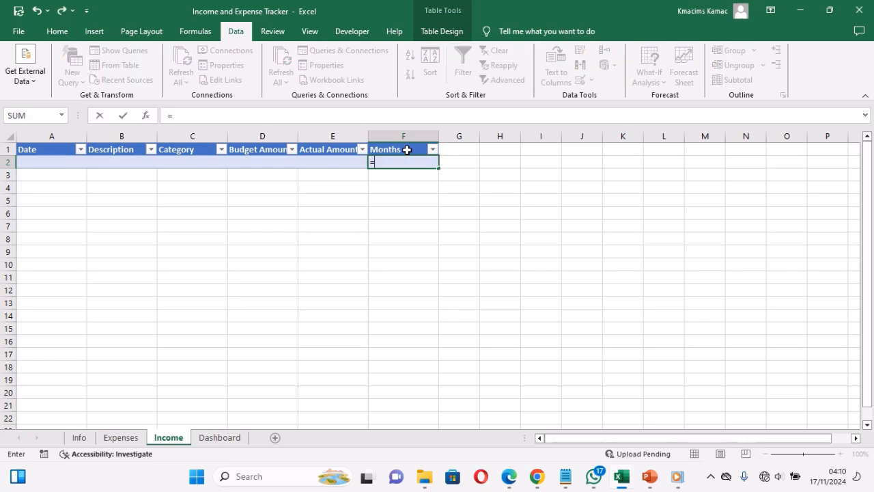
pyautogui.write('month')
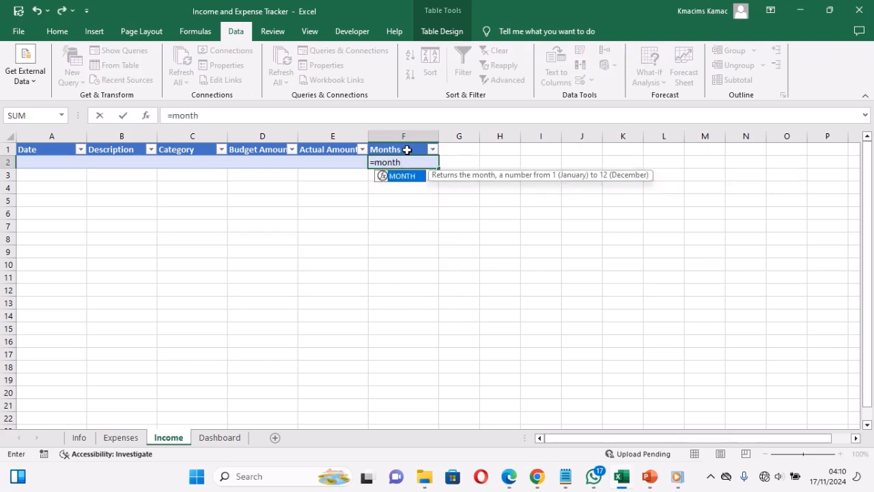
pyautogui.press('Tab')
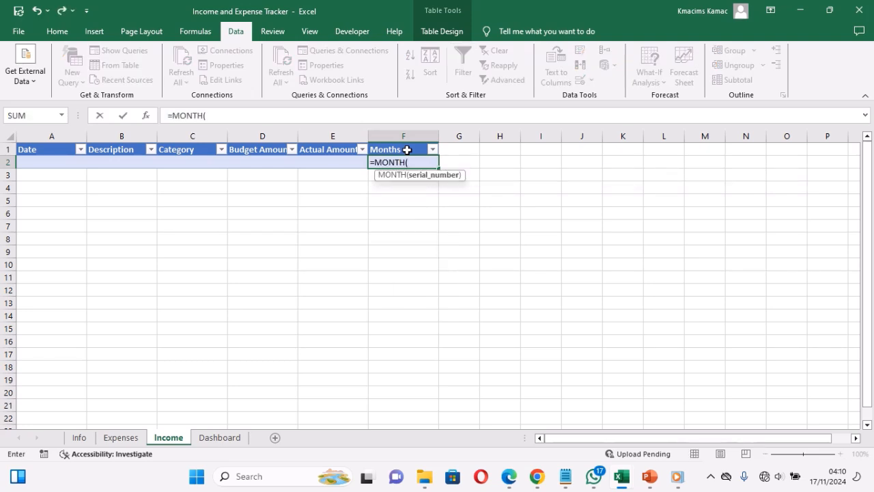
pyautogui.click(50, 165)
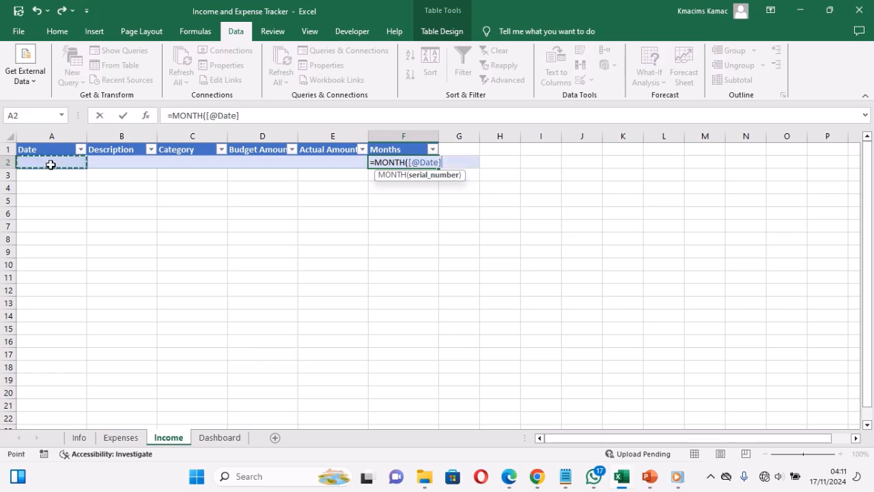
pyautogui.write(')')
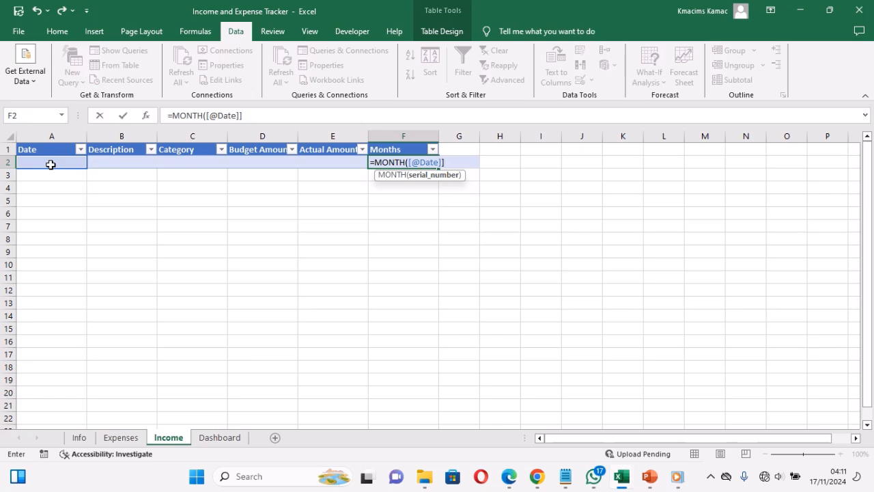
pyautogui.press('Return')
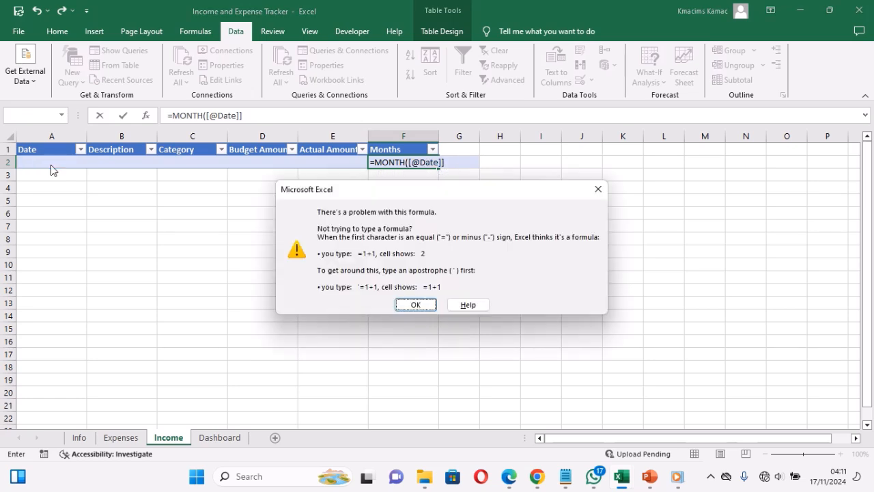
pyautogui.click(415, 305)
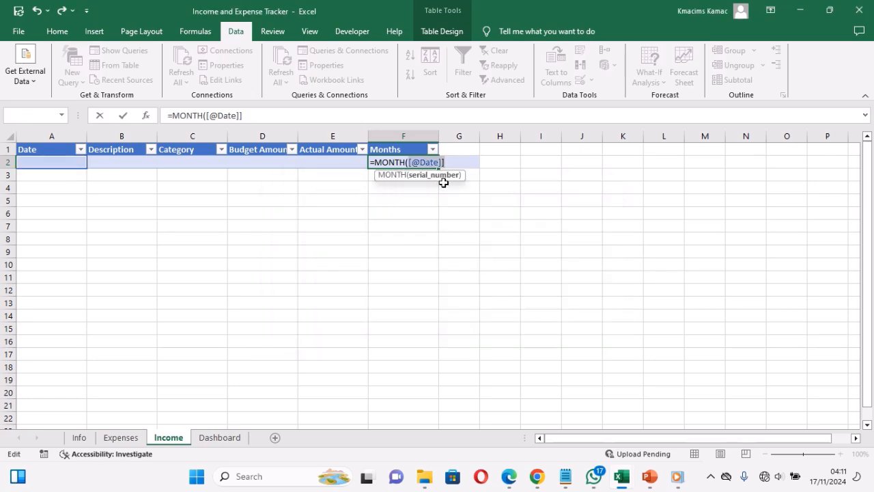
pyautogui.write(')')
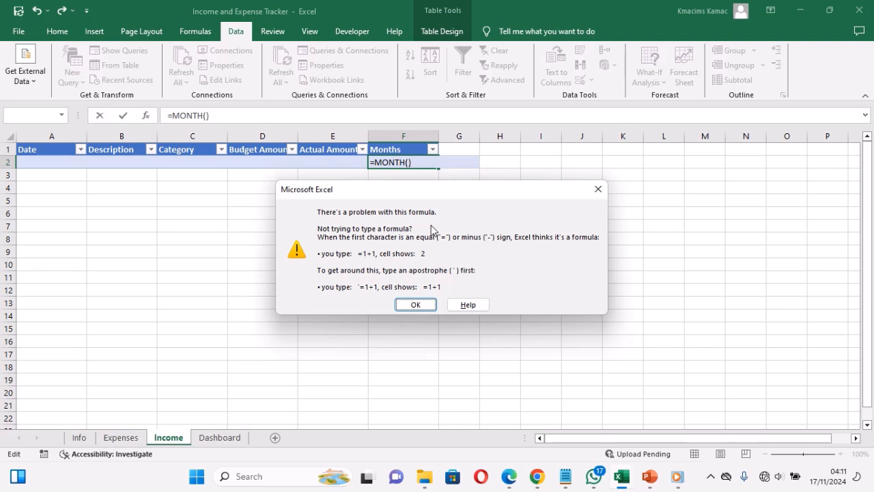
pyautogui.click(418, 304)
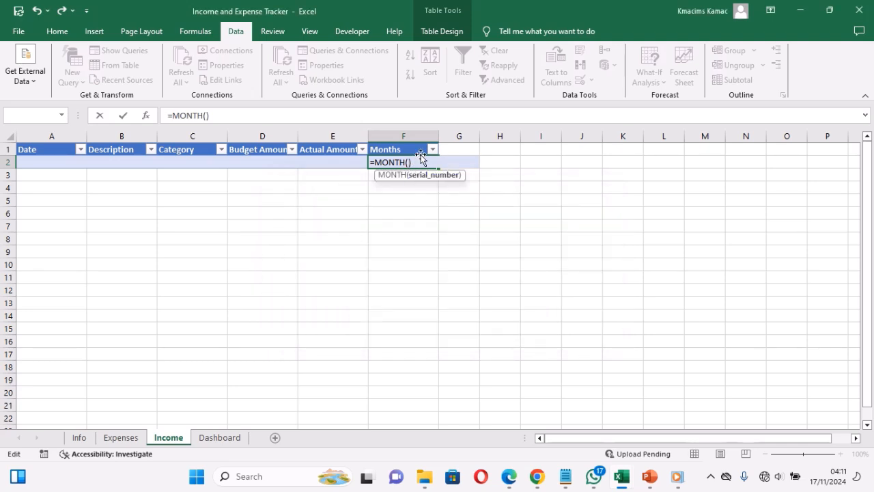
pyautogui.click(35, 160)
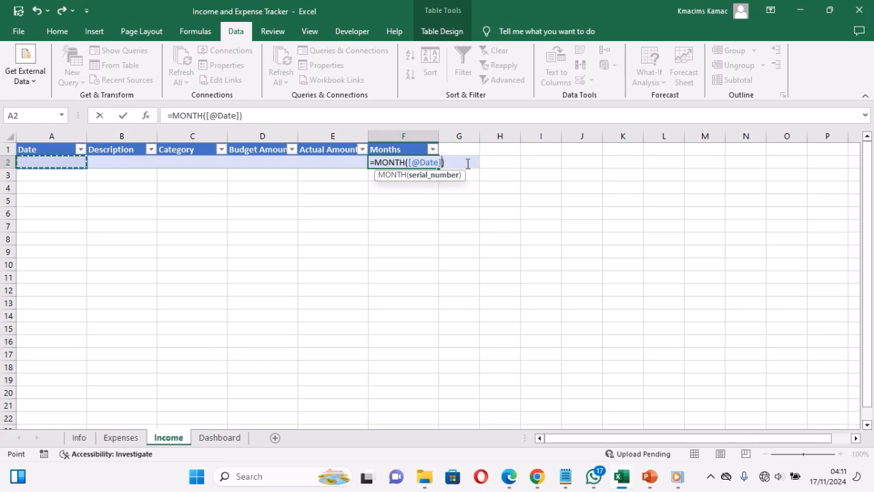
pyautogui.press('Return')
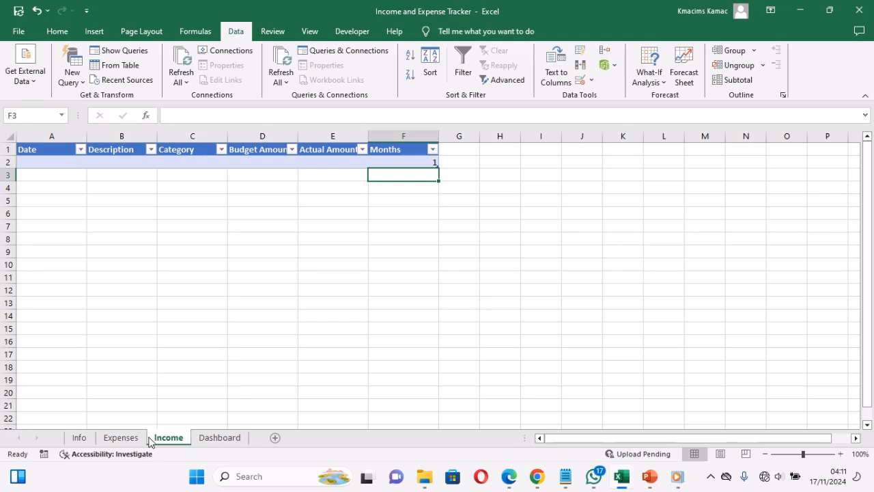
# - On the Expenses sheet, rename the table's Column1 header in F1 to Months
pyautogui.click(123, 440)
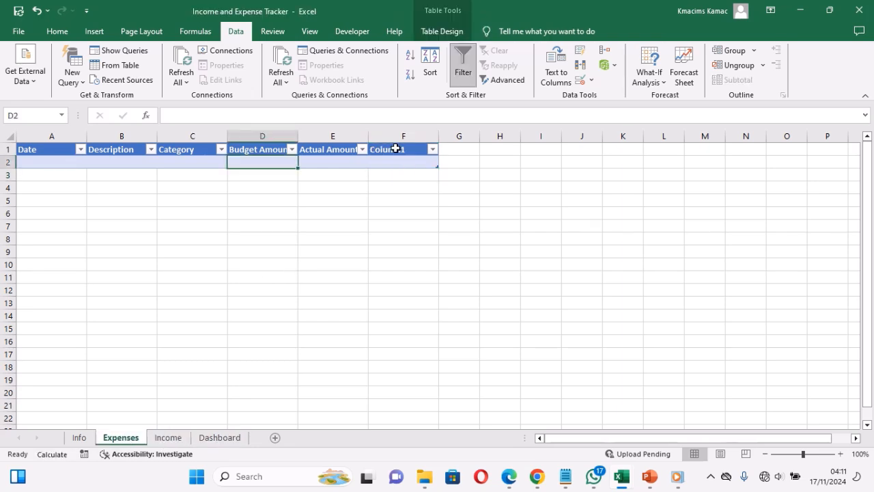
pyautogui.click(397, 149)
pyautogui.write('Months')
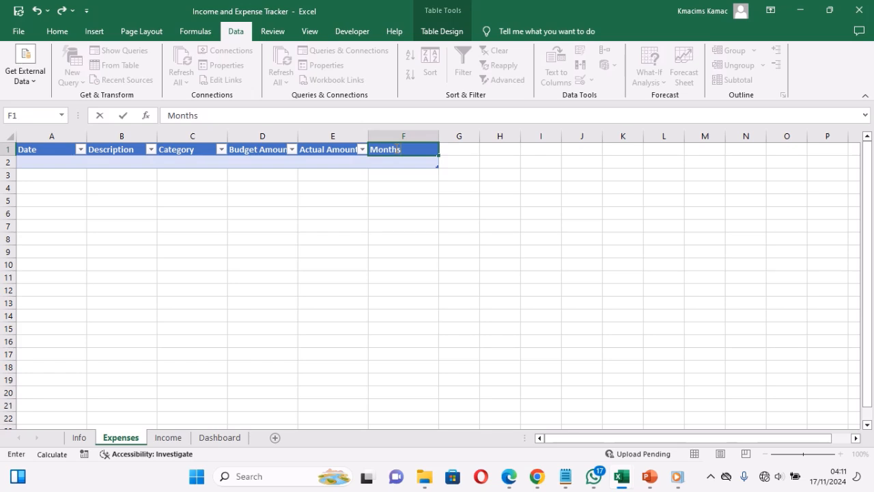
pyautogui.press('Return')
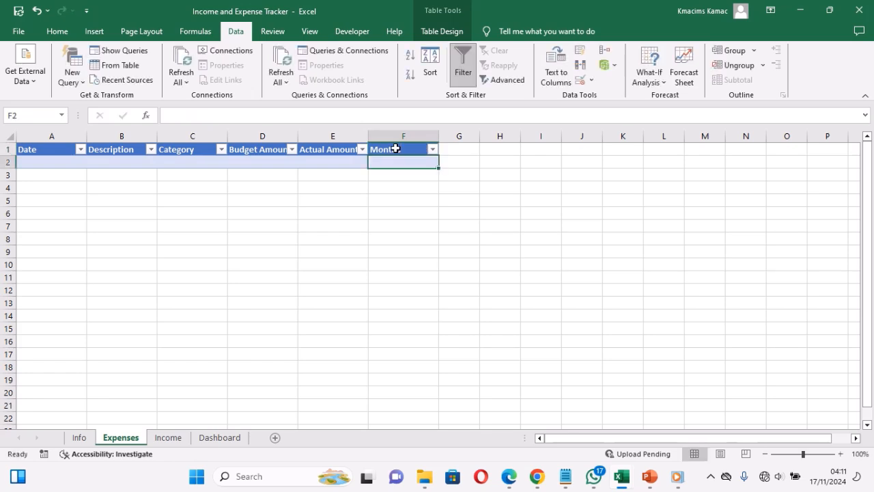
pyautogui.write('=')
pyautogui.press('BackSpace')
pyautogui.write('=mon')
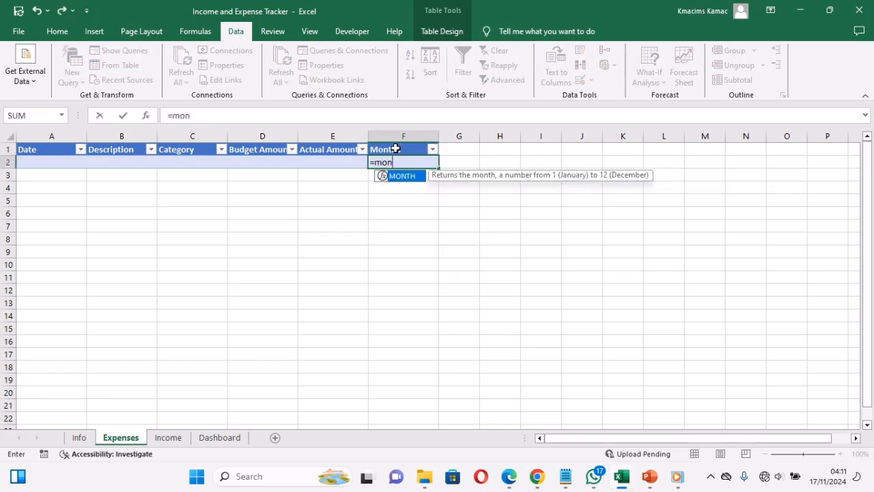
pyautogui.press('Tab')
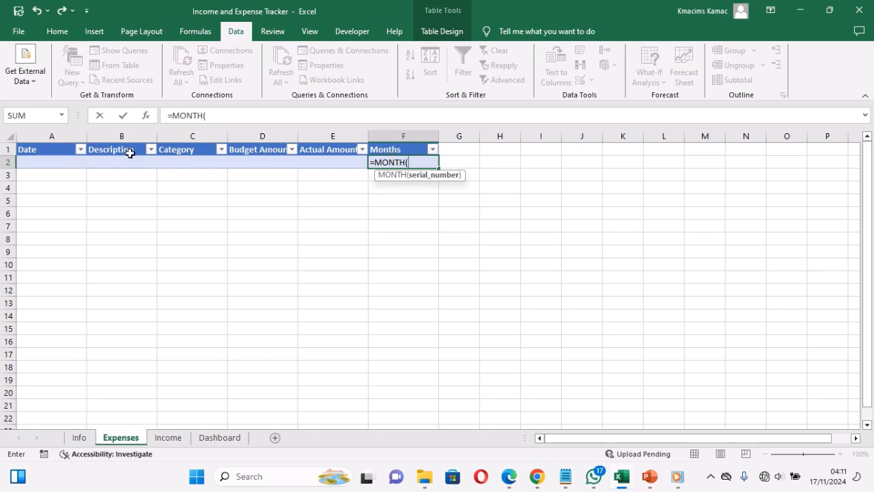
pyautogui.click(52, 163)
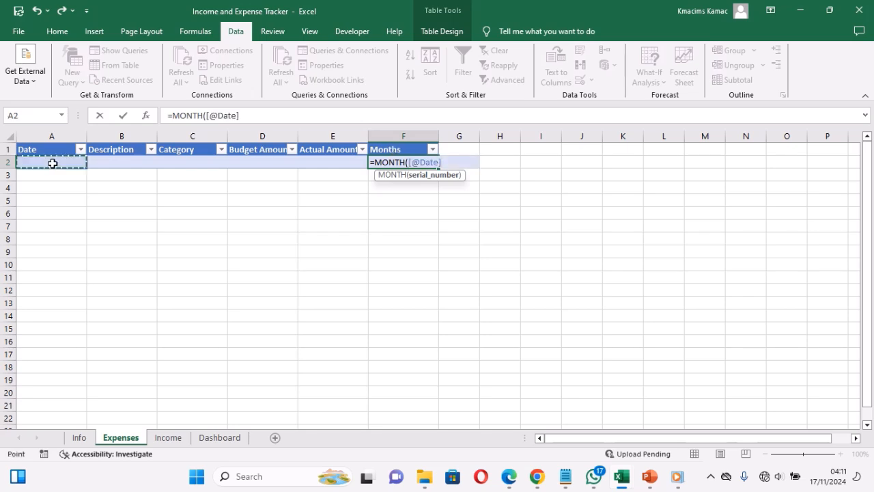
pyautogui.write(')')
pyautogui.press('Return')
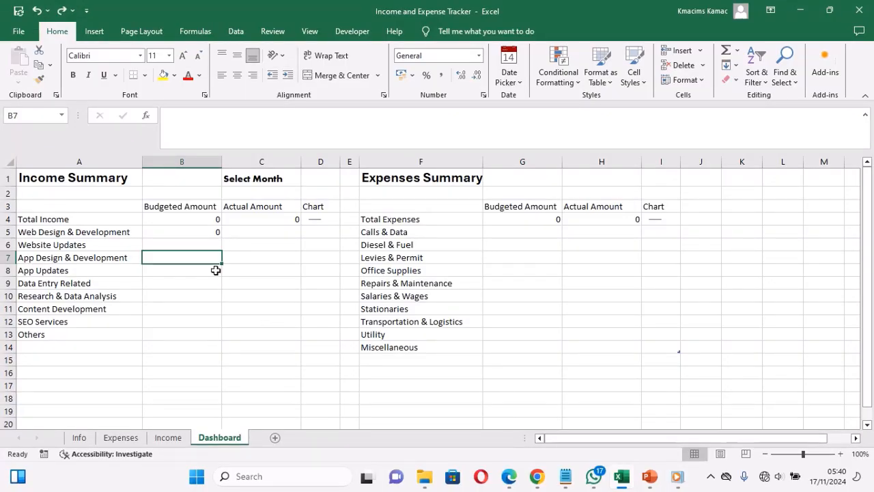
pyautogui.click(237, 250)
pyautogui.click(260, 309)
pyautogui.write('=sum')
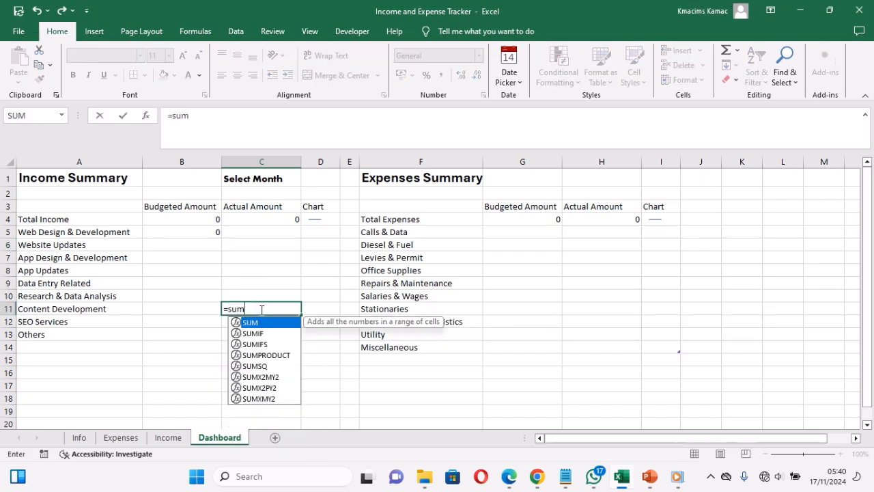
pyautogui.write('i')
pyautogui.press('Down')
pyautogui.press('Tab')
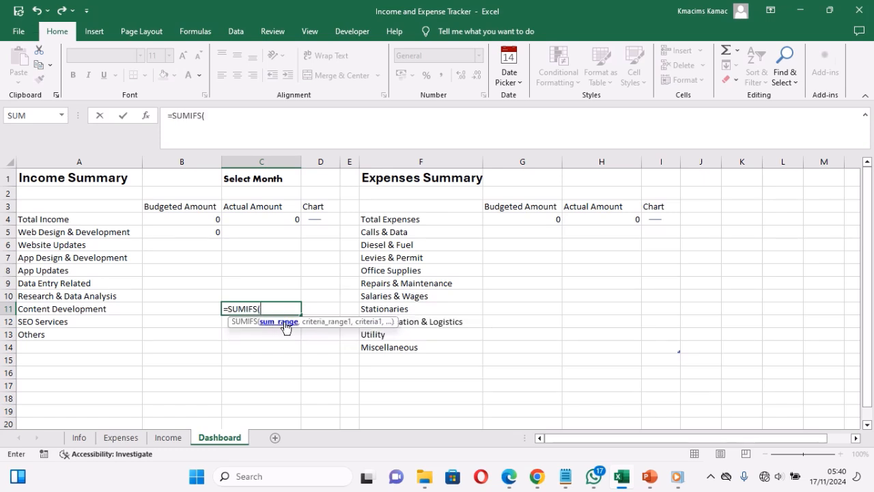
pyautogui.write('inco')
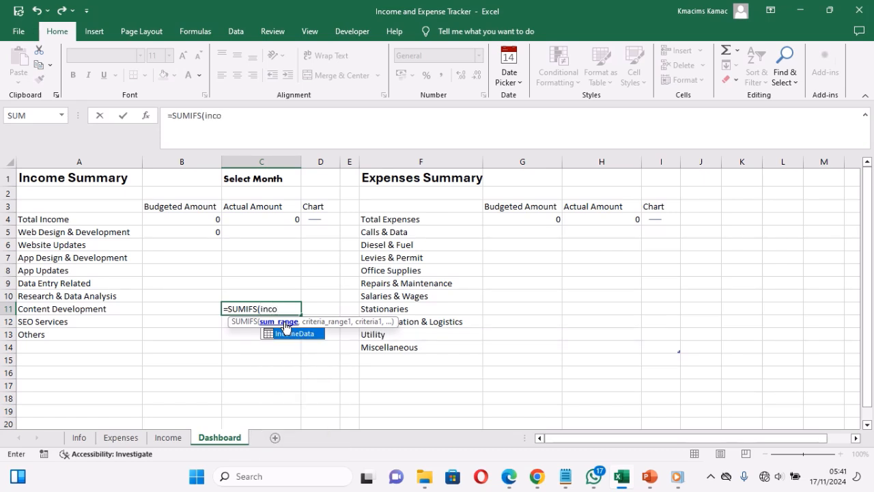
pyautogui.press('Tab')
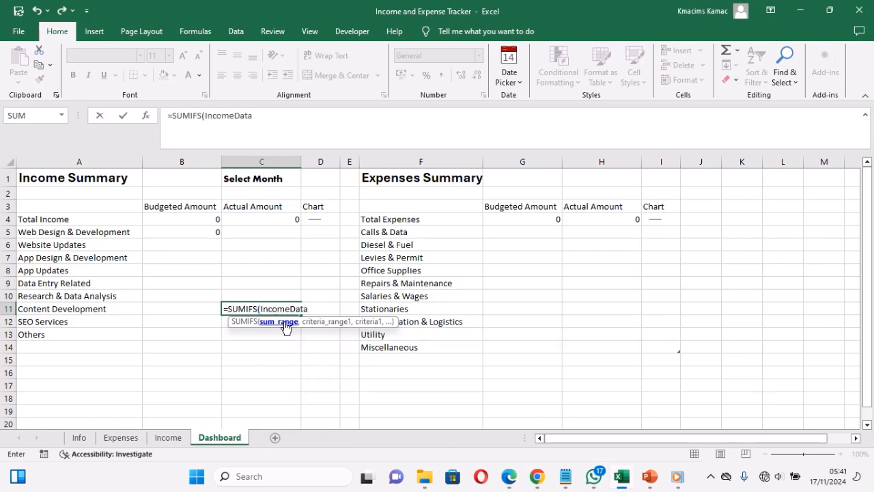
pyautogui.write('[')
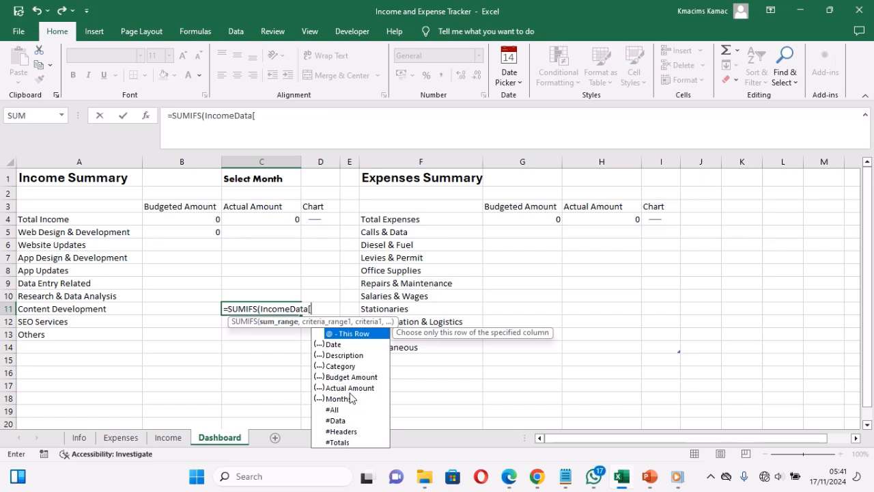
pyautogui.press('BackSpace')
pyautogui.press('BackSpace')
pyautogui.press('BackSpace')
pyautogui.press('BackSpace')
pyautogui.press('BackSpace')
pyautogui.press('BackSpace')
pyautogui.press('BackSpace')
pyautogui.press('BackSpace')
pyautogui.press('BackSpace')
pyautogui.press('BackSpace')
pyautogui.press('BackSpace')
pyautogui.press('BackSpace')
pyautogui.press('BackSpace')
pyautogui.press('BackSpace')
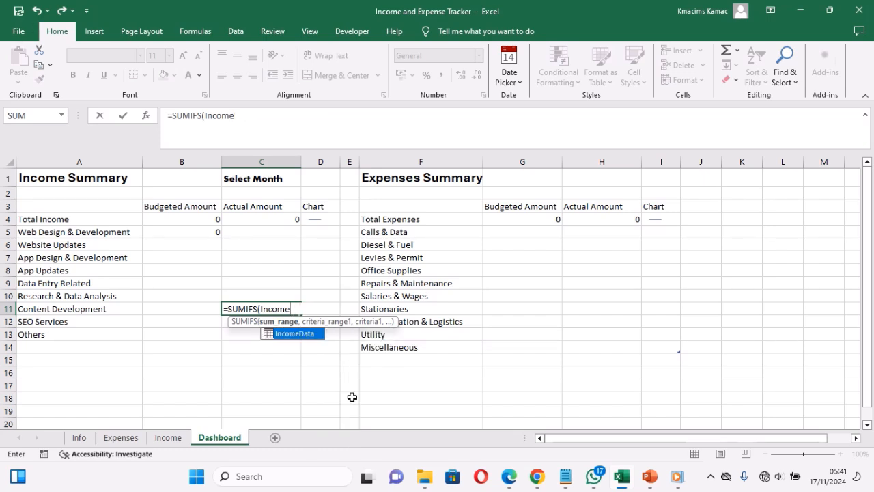
pyautogui.press('BackSpace')
pyautogui.press('BackSpace')
pyautogui.press('BackSpace')
pyautogui.press('BackSpace')
pyautogui.press('BackSpace')
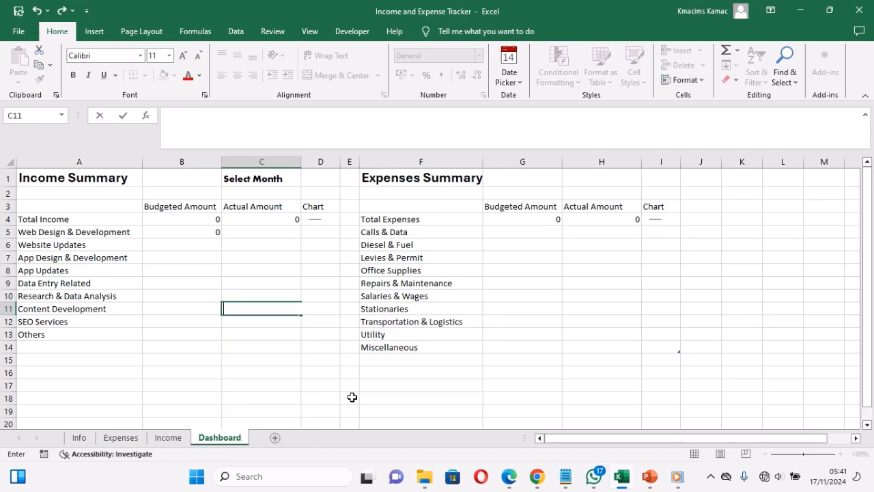
# - Switch to Notepad and select the entire nested IF and SUMIFS formula for the budgeted income by month and category
pyautogui.click(566, 476)
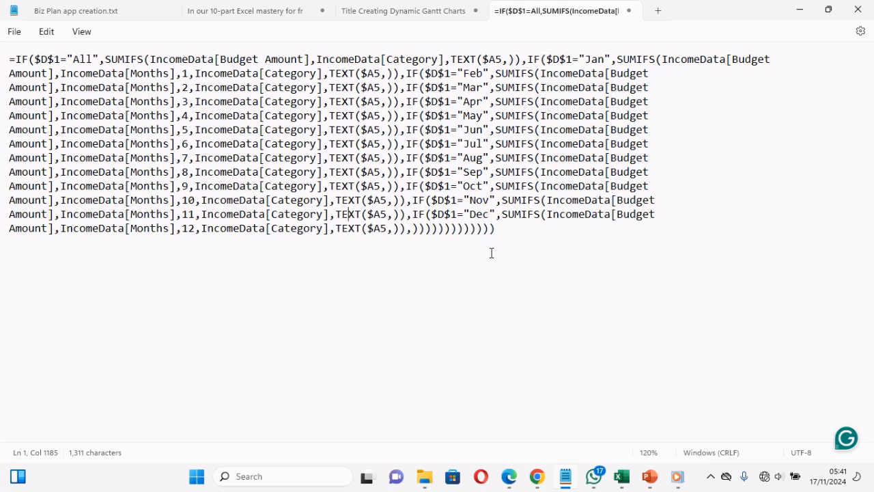
pyautogui.click(506, 216)
pyautogui.click(3, 65)
pyautogui.click(4, 66)
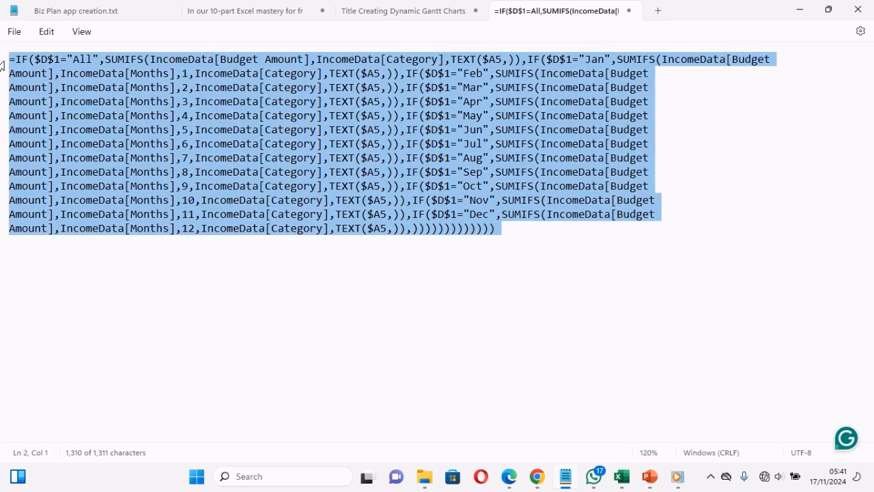
# - Switch back to Excel, look over the Income table's columns, and return to cell B8 on the Dashboard sheet
pyautogui.moveTo(621, 476)
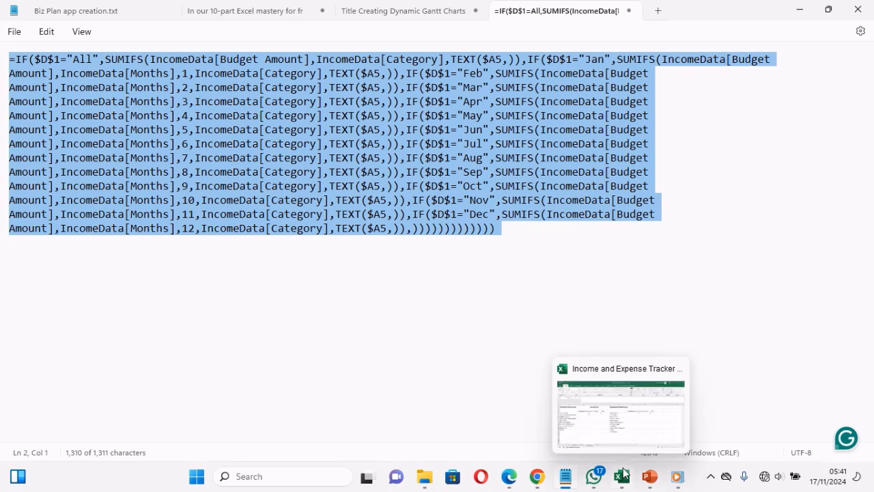
pyautogui.click(634, 430)
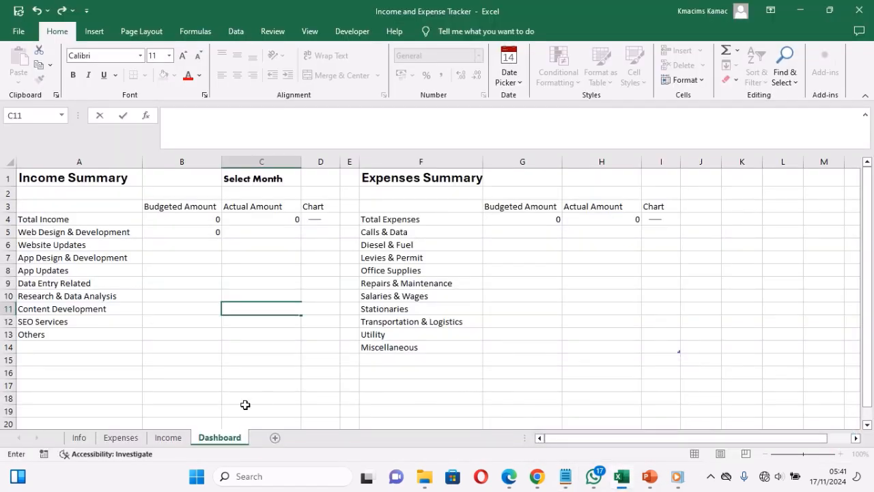
pyautogui.click(169, 438)
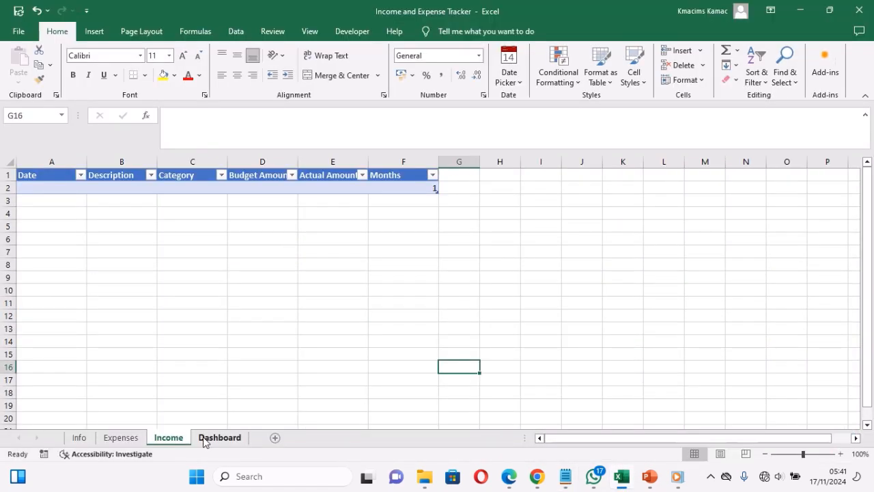
pyautogui.click(205, 439)
pyautogui.click(177, 268)
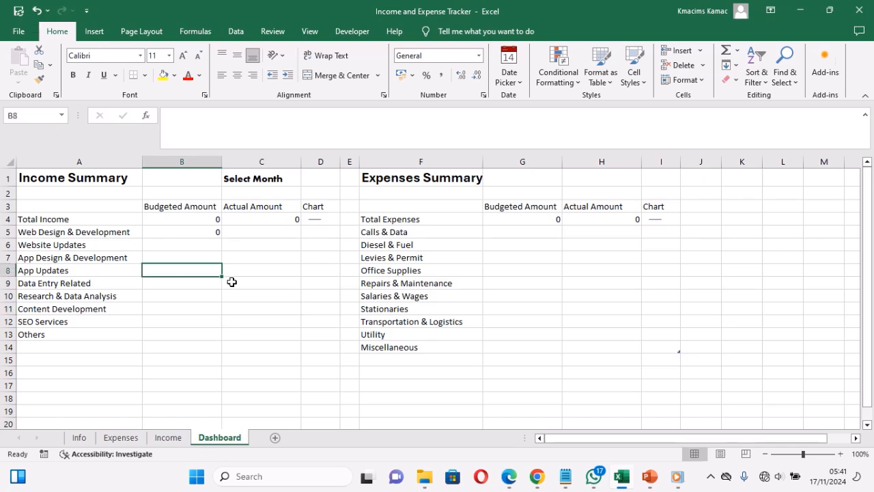
pyautogui.write('=if')
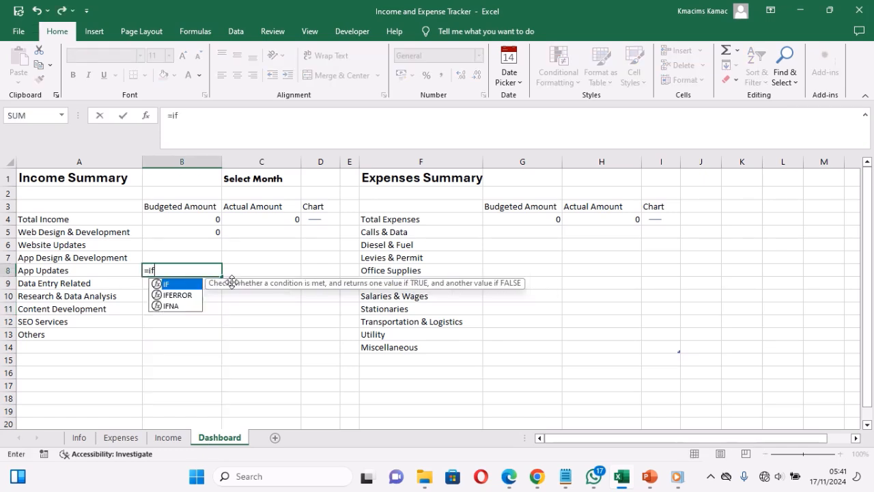
pyautogui.press('Tab')
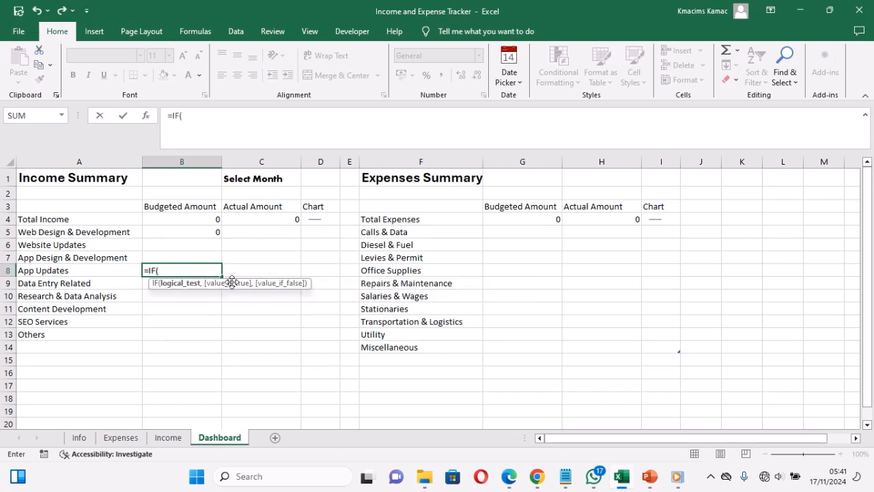
pyautogui.press('BackSpace')
pyautogui.press('BackSpace')
pyautogui.press('BackSpace')
pyautogui.press('BackSpace')
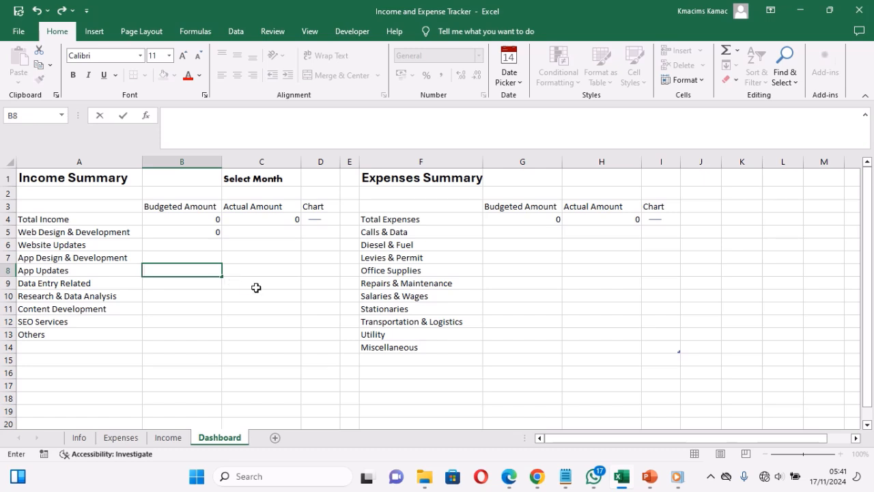
pyautogui.click(232, 281)
# - Examine the first IF condition of the B5 formula, including its "All" test and the SUMIFS sum range, category range and TEXT criterion
pyautogui.click(192, 231)
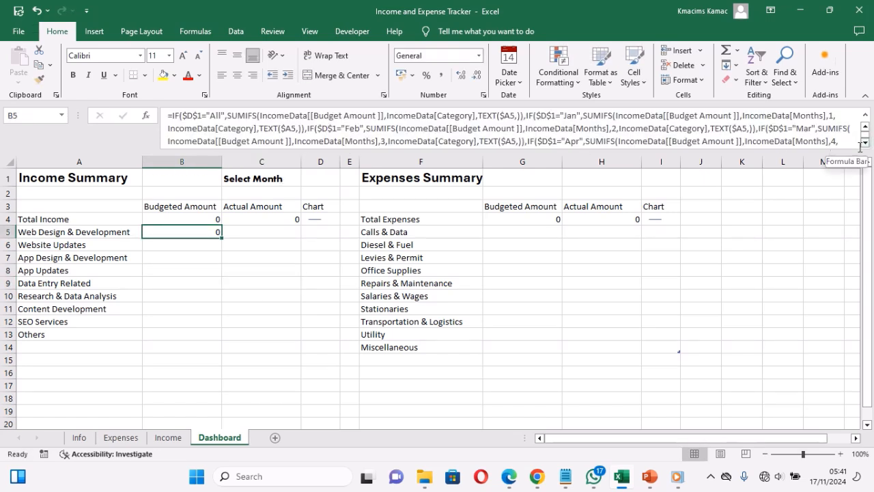
pyautogui.click(172, 116)
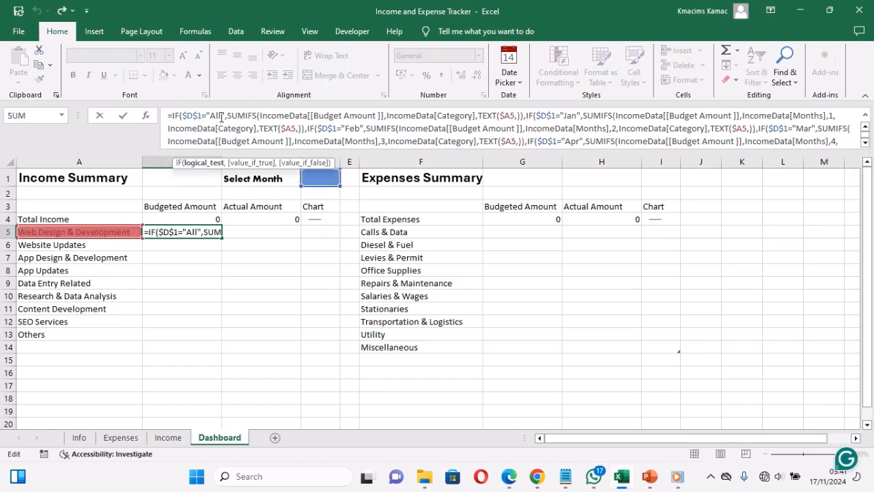
pyautogui.click(270, 116)
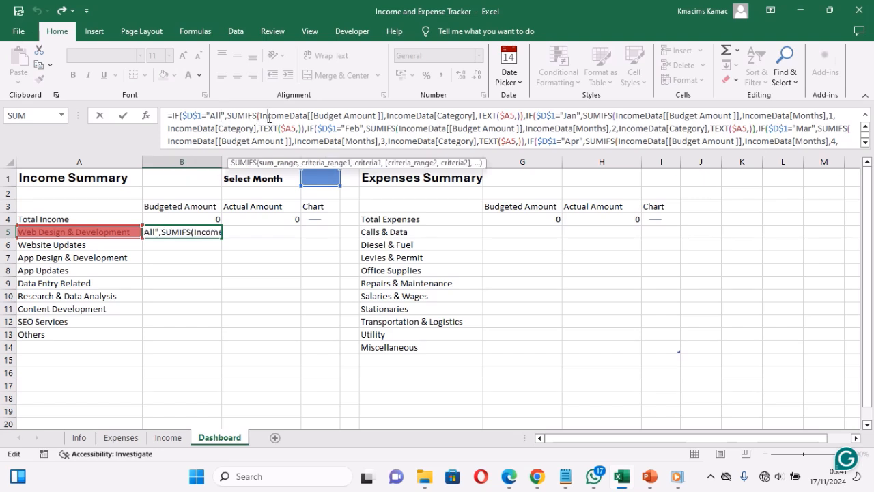
pyautogui.click(324, 116)
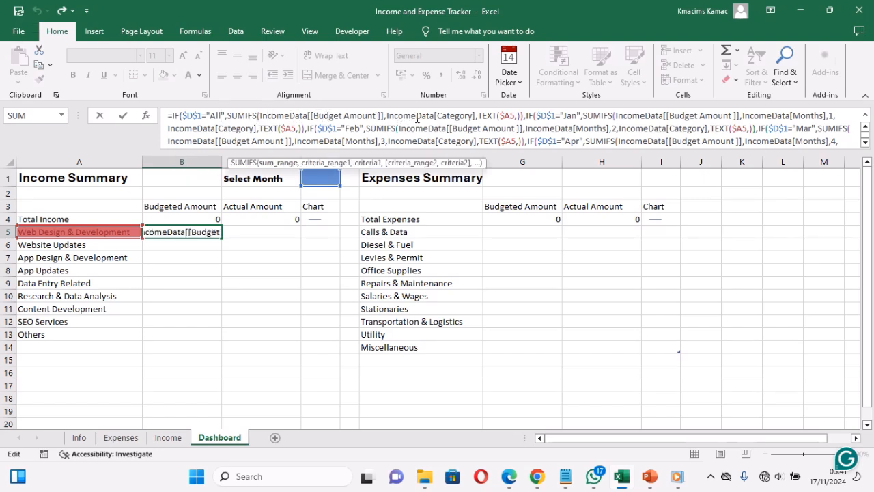
pyautogui.click(404, 120)
pyautogui.click(459, 118)
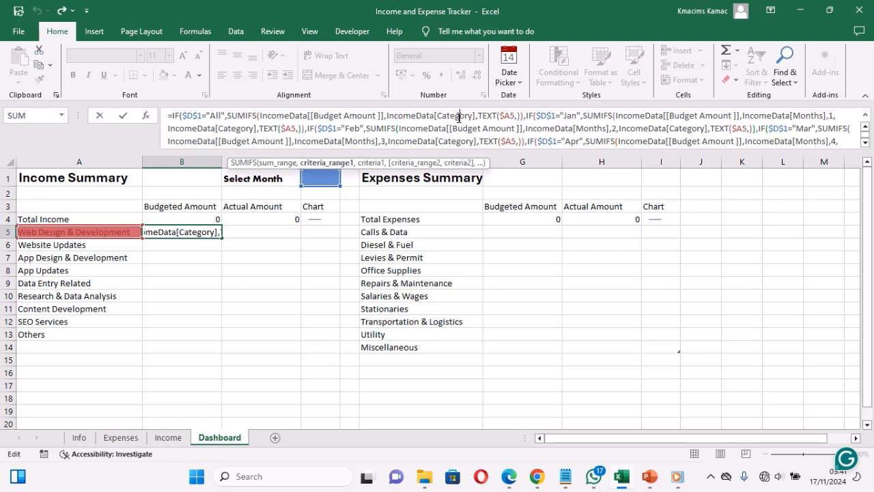
pyautogui.click(490, 118)
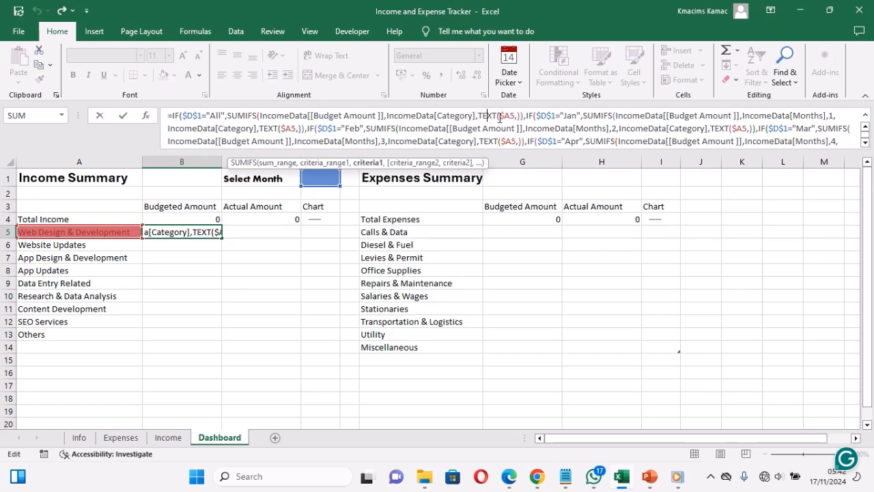
pyautogui.click(517, 117)
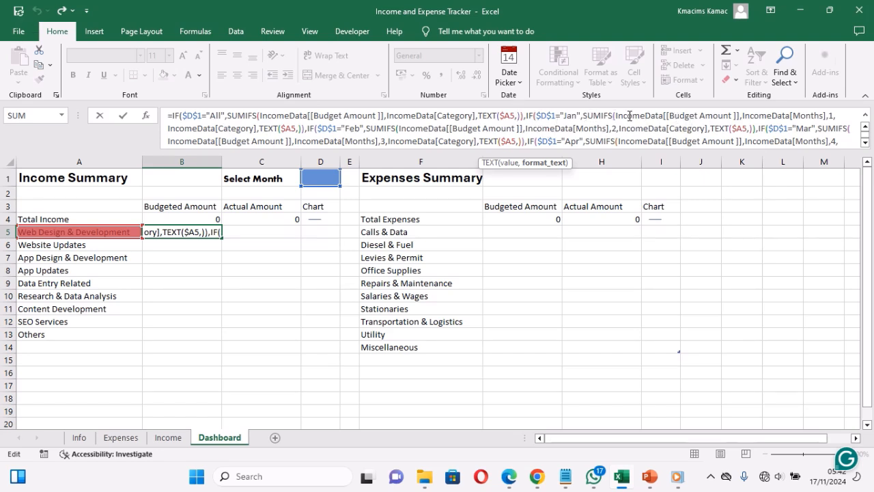
# - Read the rest of the B5 formula through the December condition and its closing parentheses, leaving it unedited
pyautogui.click(866, 142)
pyautogui.click(866, 142)
pyautogui.click(865, 142)
pyautogui.click(866, 142)
pyautogui.click(865, 142)
pyautogui.click(866, 142)
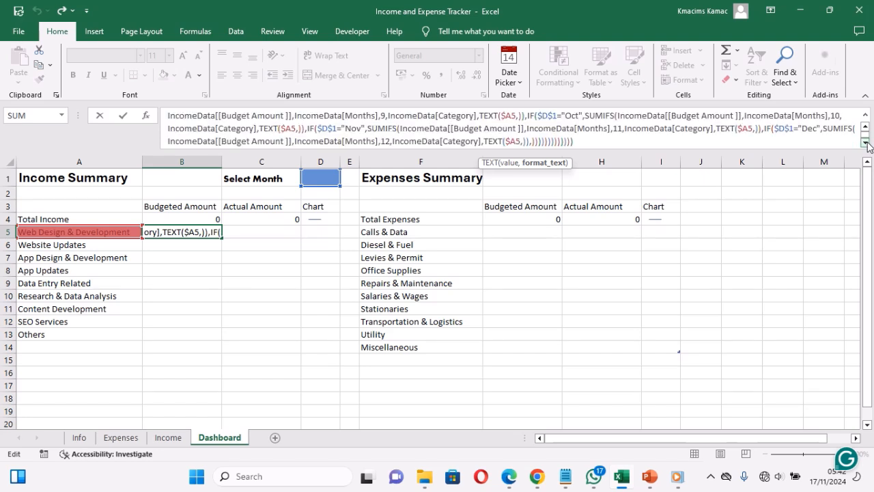
pyautogui.click(661, 144)
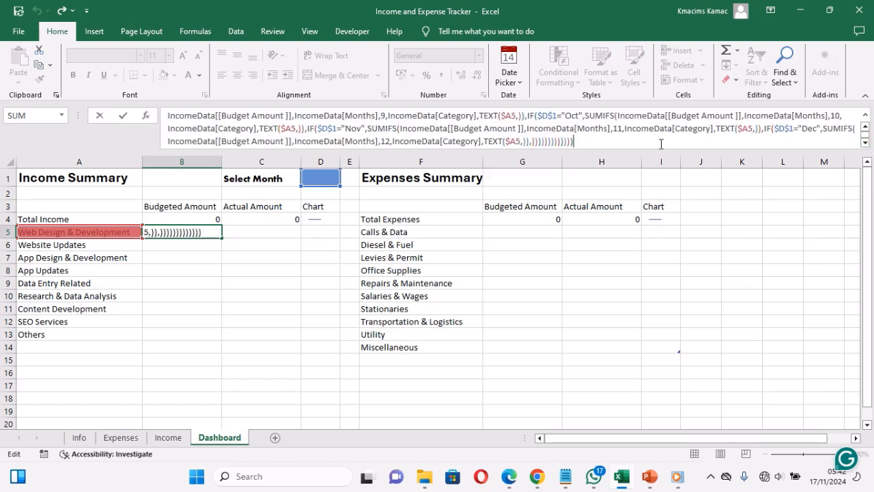
pyautogui.press('Return')
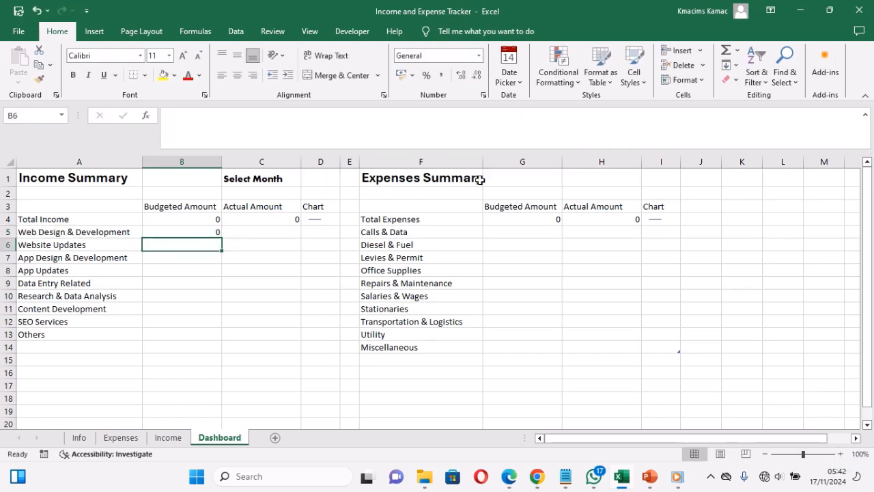
# - Check the B5 formula's reference to D1 and look through the month options in the D1 dropdown without choosing one
pyautogui.click(205, 232)
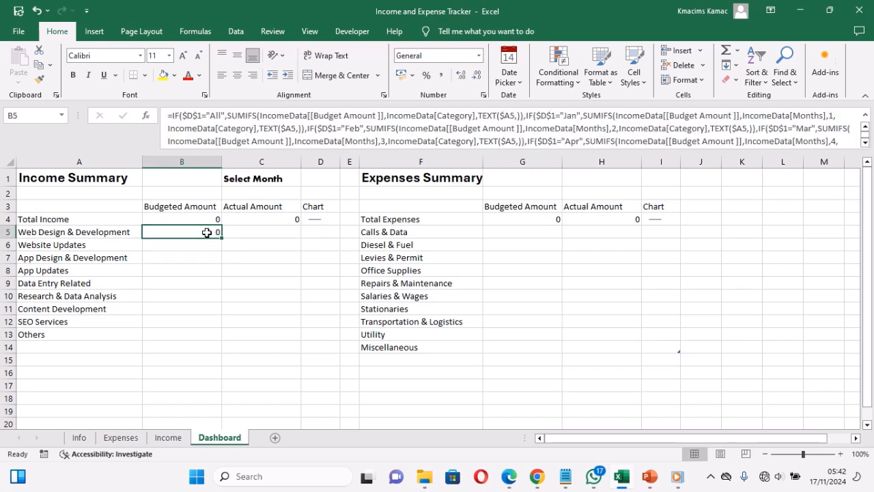
pyautogui.click(185, 115)
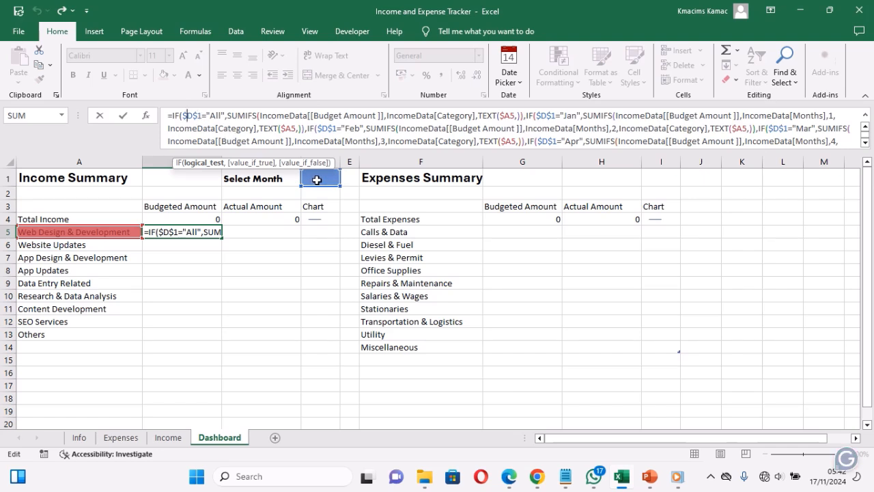
pyautogui.press('Escape')
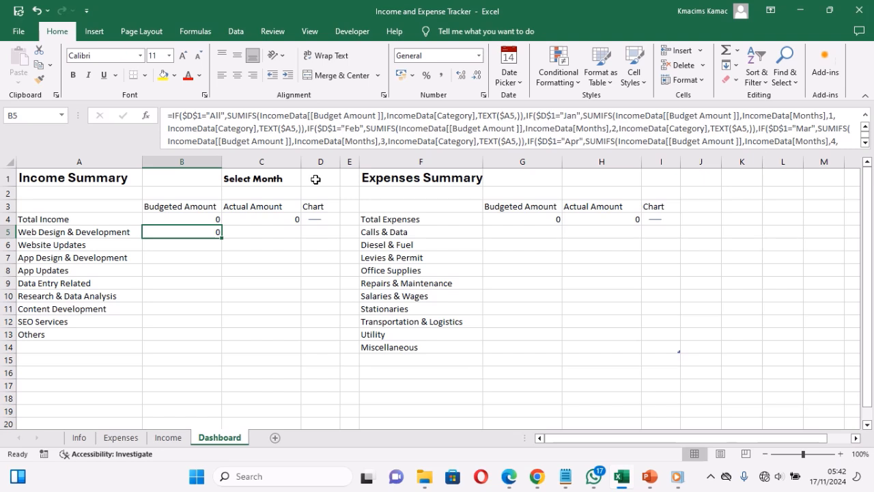
pyautogui.click(313, 179)
pyautogui.click(345, 180)
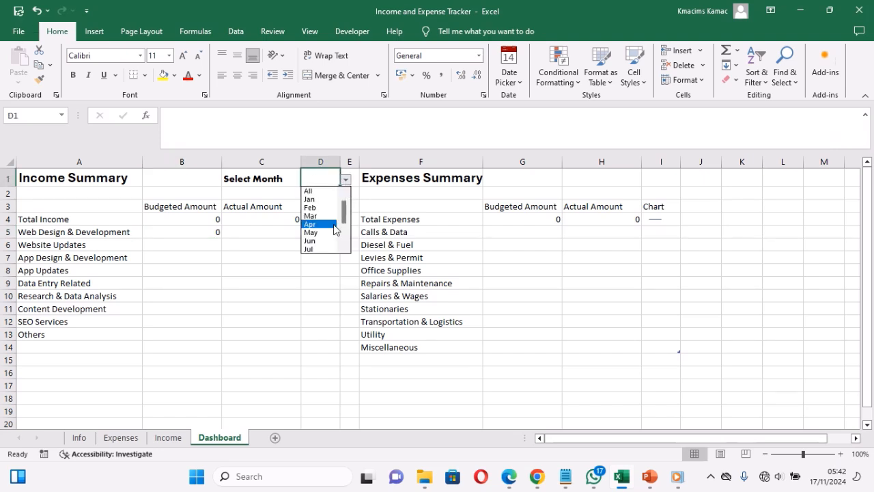
pyautogui.scroll(-1, 345, 245)
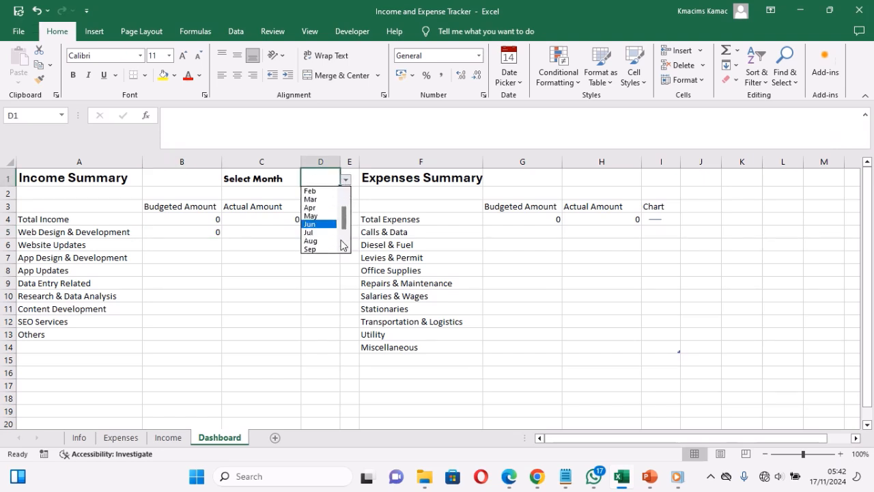
pyautogui.click(174, 236)
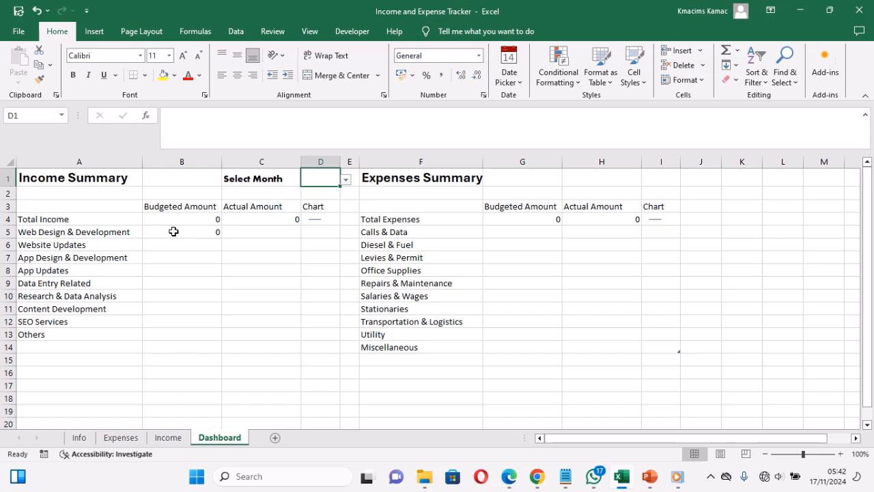
# - Inspect the Budget Amount sum range, the TEXT($A5,) criterion and the February condition in the B5 formula, leaving it unedited
pyautogui.click(173, 232)
pyautogui.click(299, 115)
pyautogui.click(335, 115)
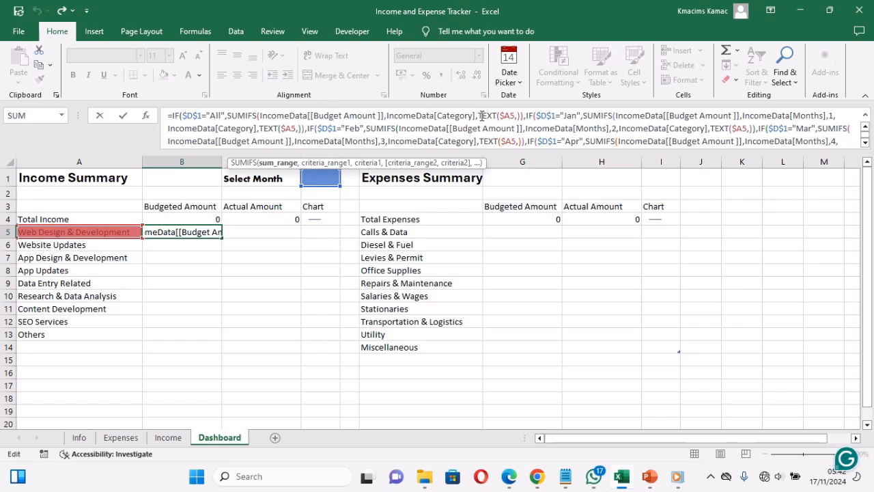
pyautogui.click(517, 115)
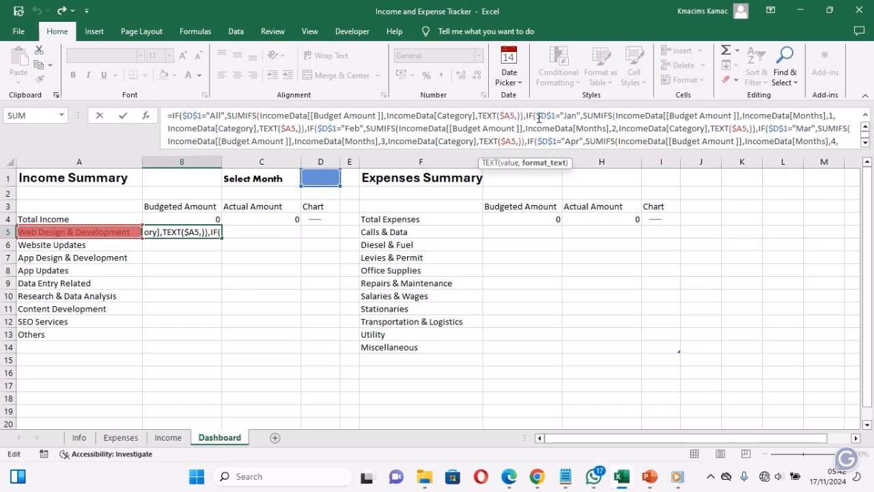
pyautogui.click(497, 129)
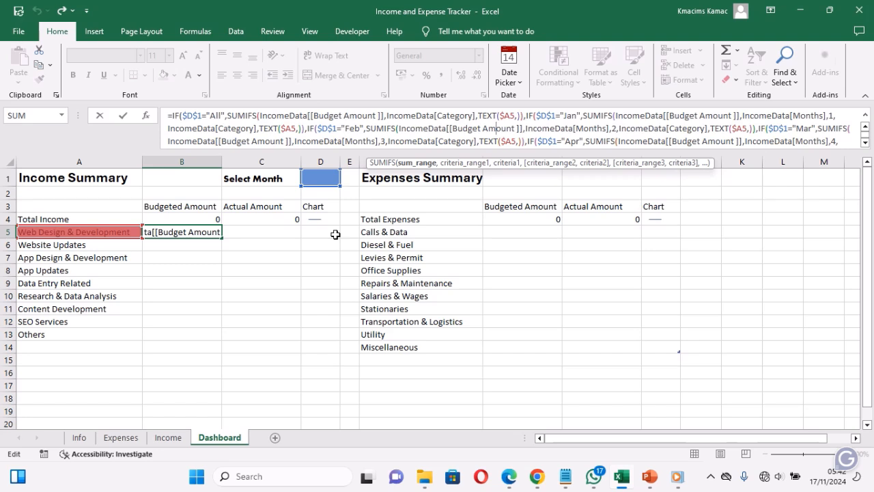
pyautogui.press('Escape')
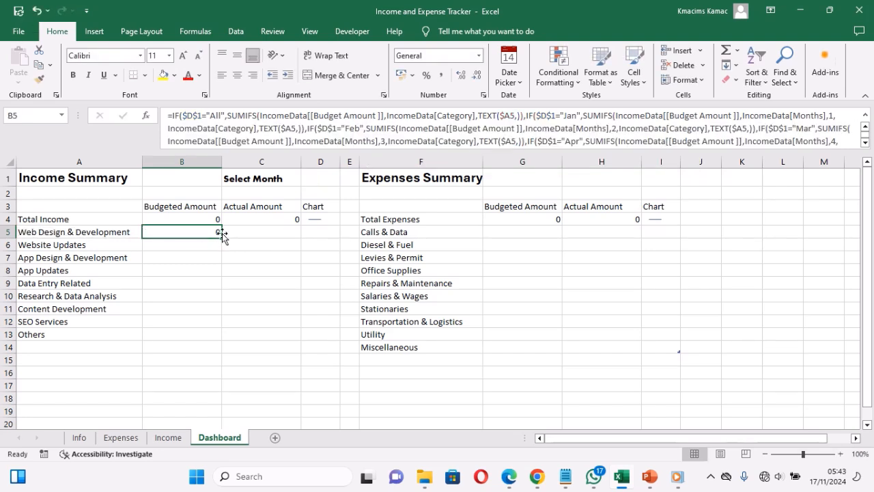
# - Fill the B5 formula down through B13 for all income categories, and copy B5 into C5 under Actual Amount
pyautogui.moveTo(222, 240); pyautogui.dragTo(222, 339)
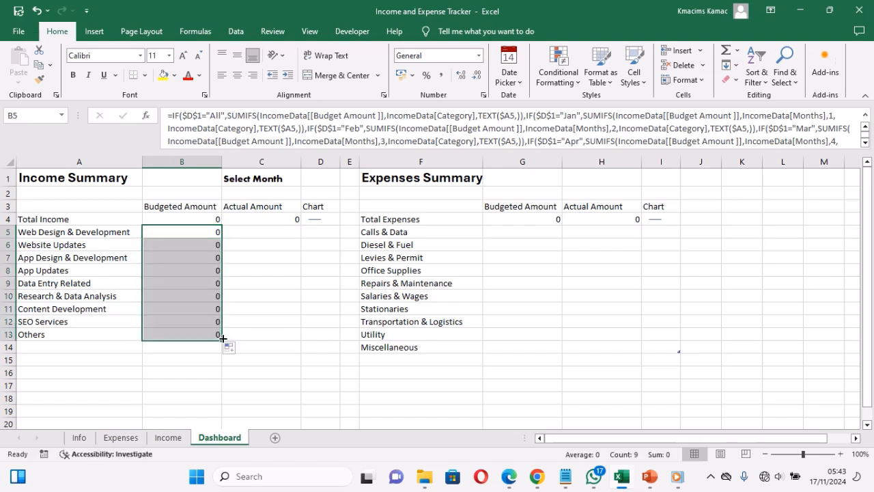
pyautogui.click(190, 285)
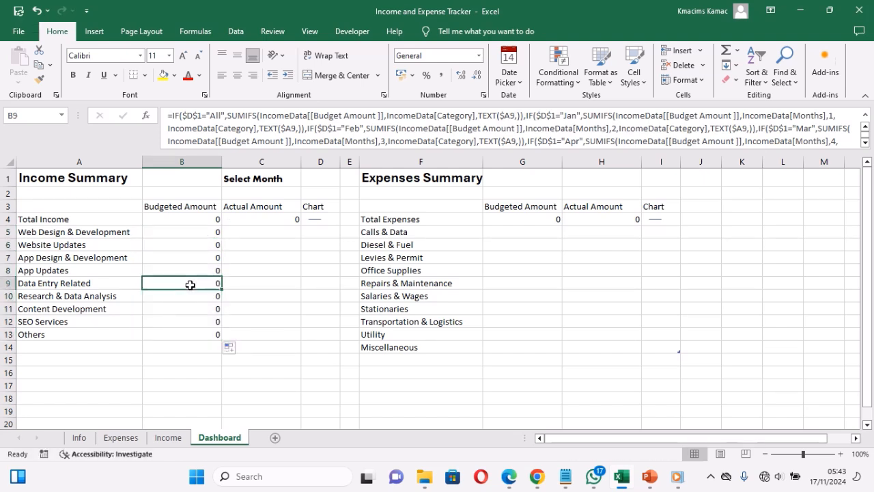
pyautogui.click(196, 230)
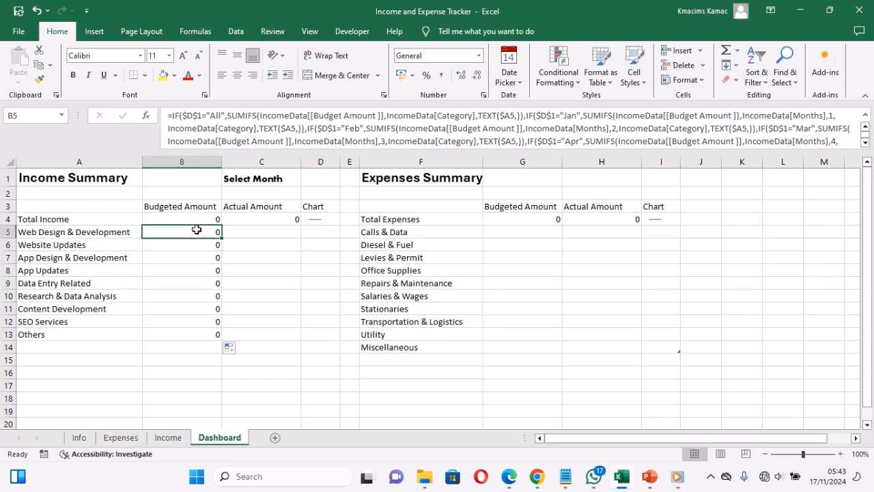
pyautogui.hotkey('ctrl', 'c')
pyautogui.click(262, 232)
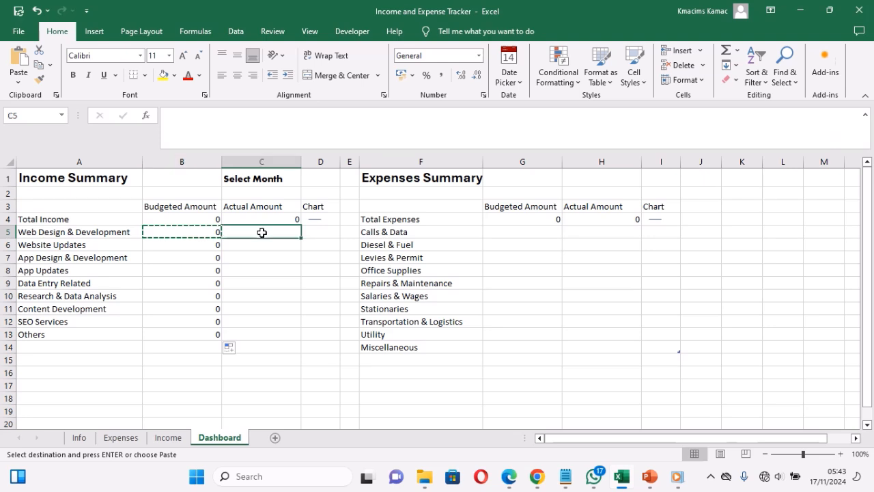
pyautogui.press('Return')
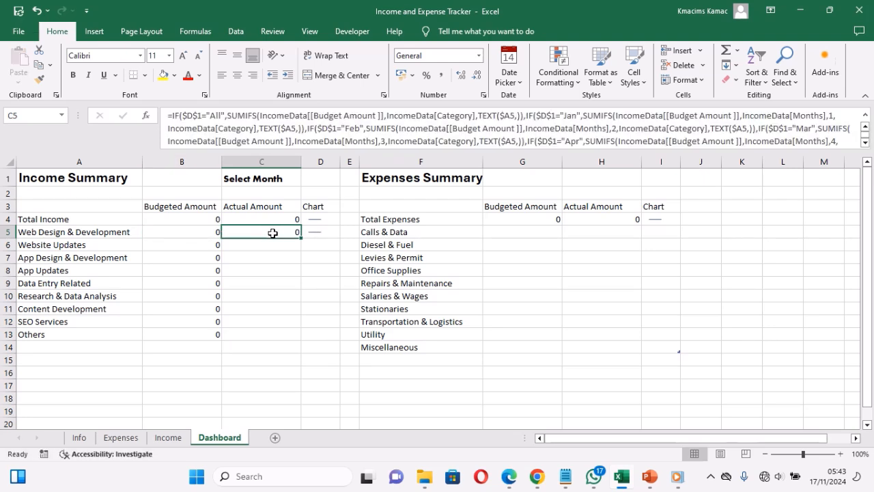
# - Try to replace Budget with Actual in the first SUMIFS range of the C5 formula
pyautogui.doubleClick(327, 115)
pyautogui.click(316, 116)
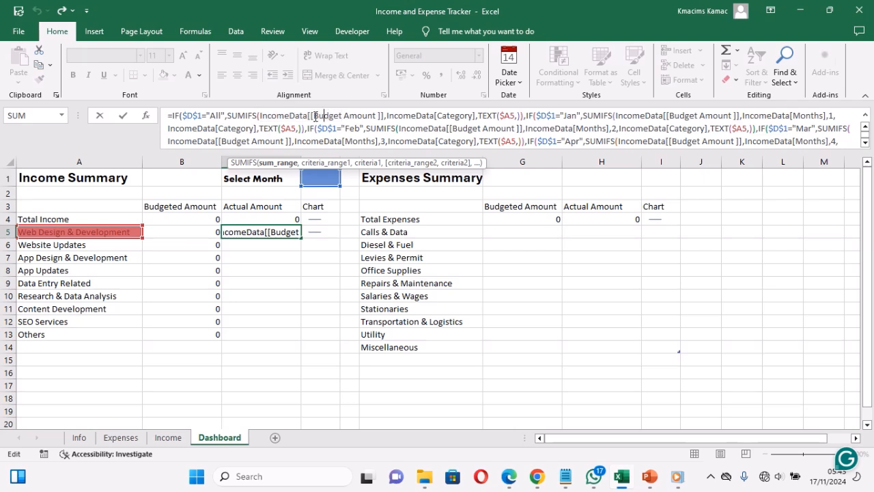
pyautogui.moveTo(315, 116); pyautogui.dragTo(343, 116)
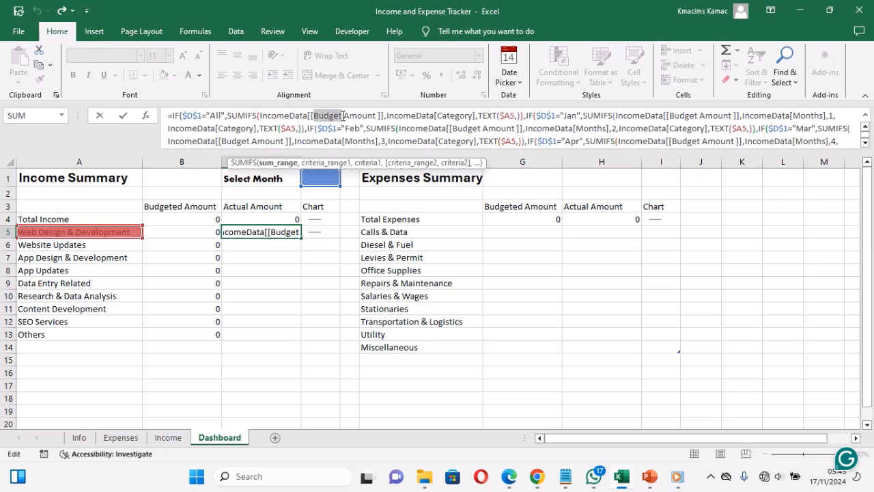
pyautogui.write('ctual')
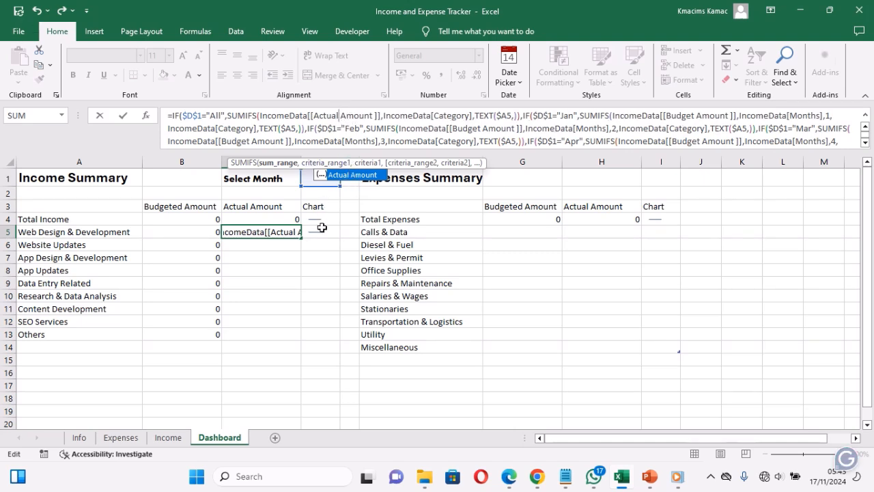
pyautogui.press('Escape')
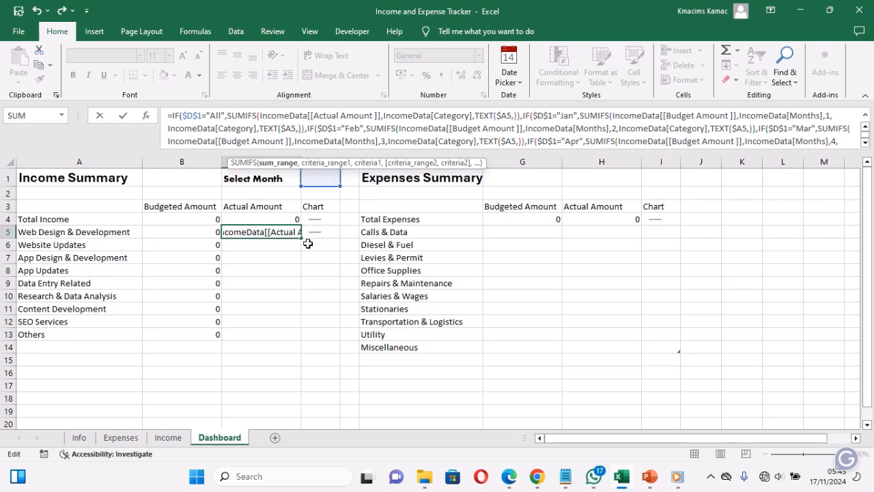
pyautogui.press('Return')
pyautogui.press('Return')
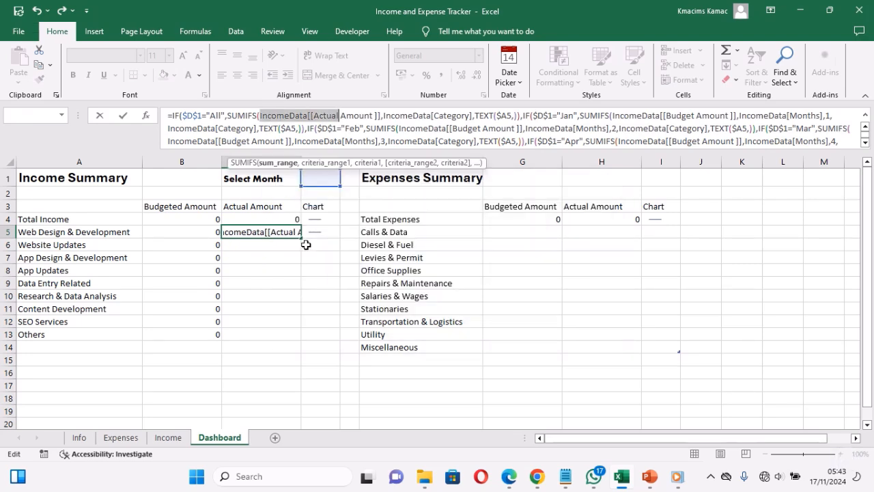
pyautogui.press('Escape')
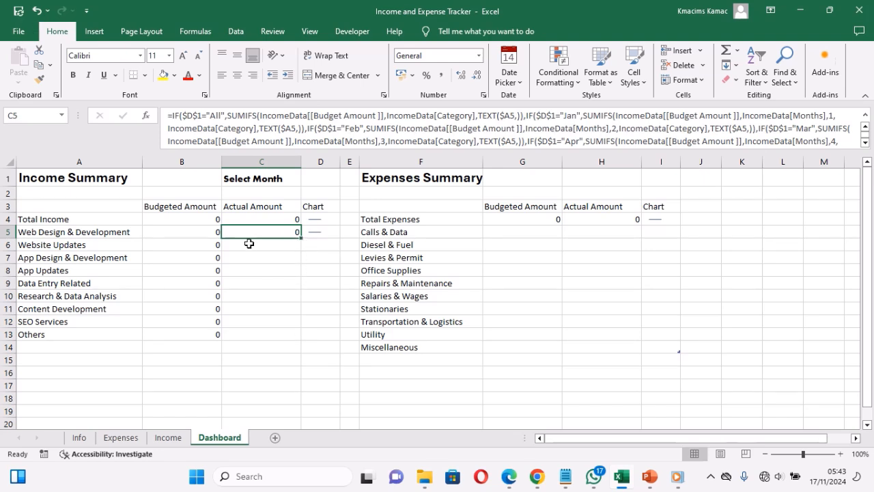
# - Copy the formula from C5 into G5, the budgeted amount for Calls & Data in the Expenses Summary
pyautogui.hotkey('ctrl', 'c')
pyautogui.click(531, 233)
pyautogui.hotkey('ctrl', 'v')
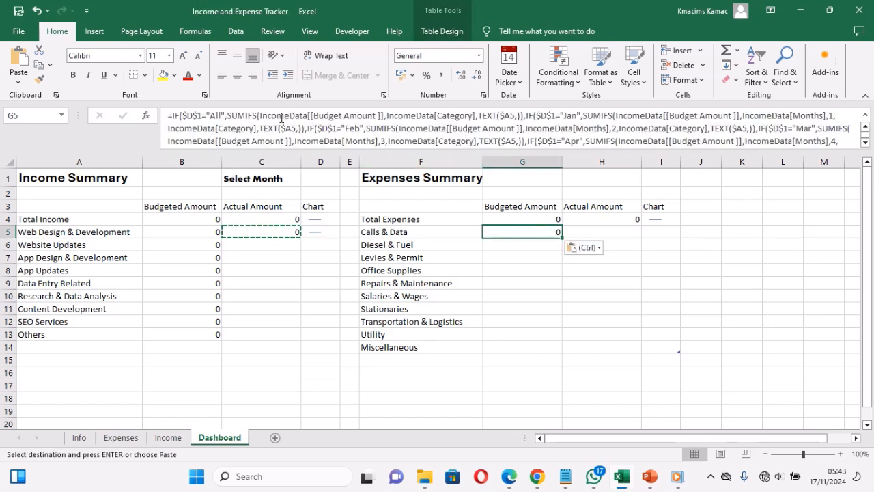
# - Try to replace Income with Expense in the first SUMIFS sum range of the G5 formula
pyautogui.click(261, 115)
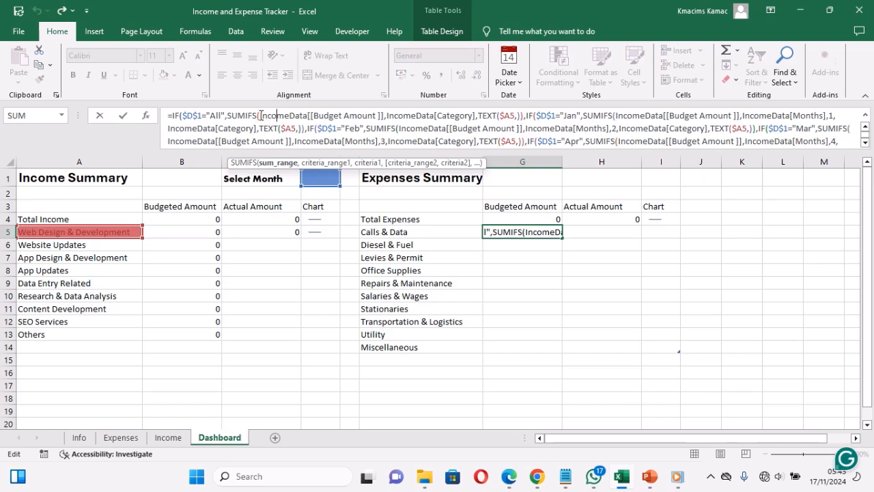
pyautogui.moveTo(262, 116); pyautogui.dragTo(291, 115)
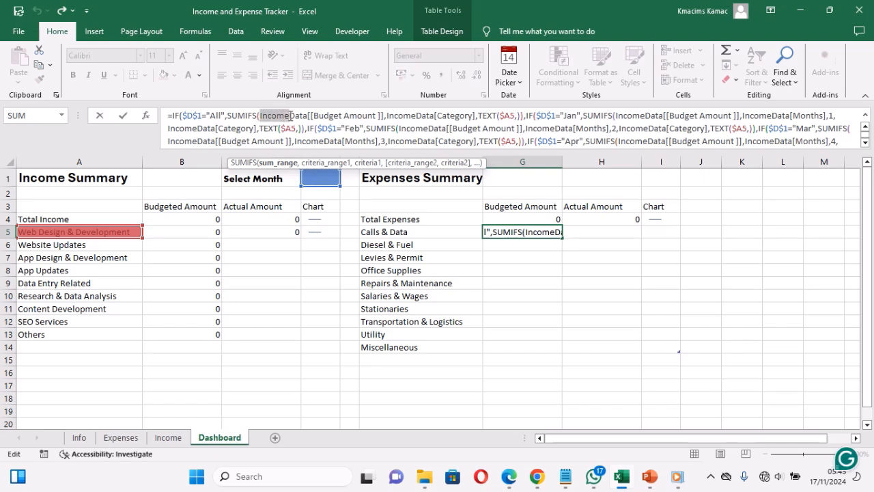
pyautogui.write('Expense')
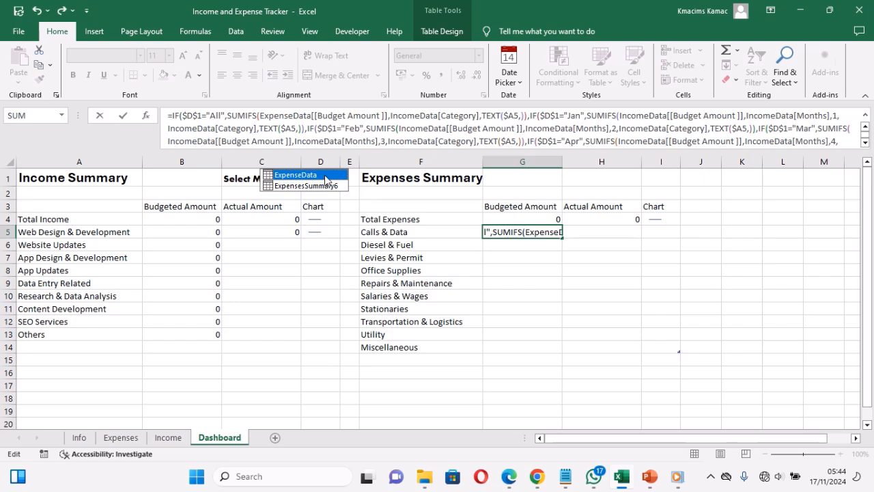
pyautogui.press('Escape')
pyautogui.press('Escape')
pyautogui.click(325, 176)
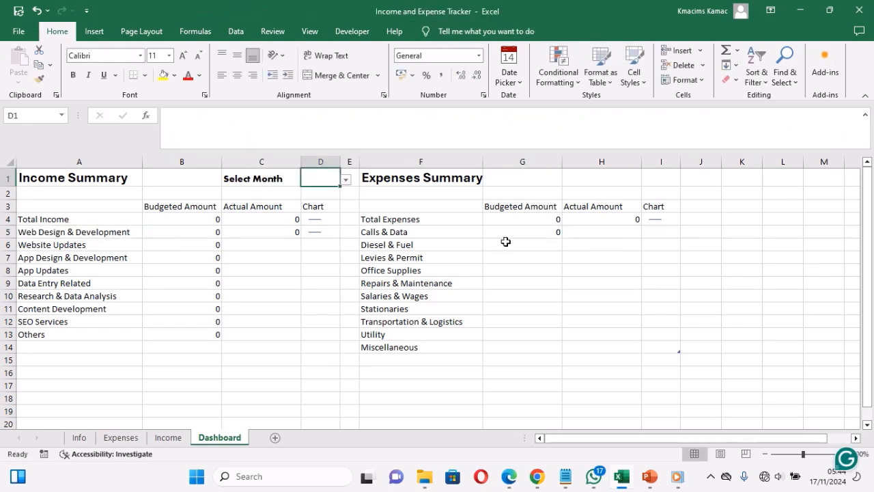
# - Try to change the first TEXT criterion in the G5 formula to reference $F5, the Calls & Data category
pyautogui.click(548, 233)
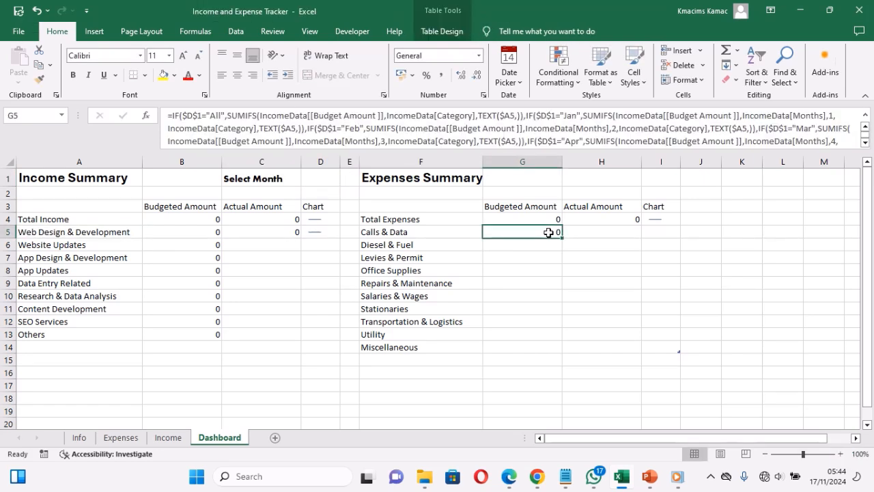
pyautogui.click(596, 233)
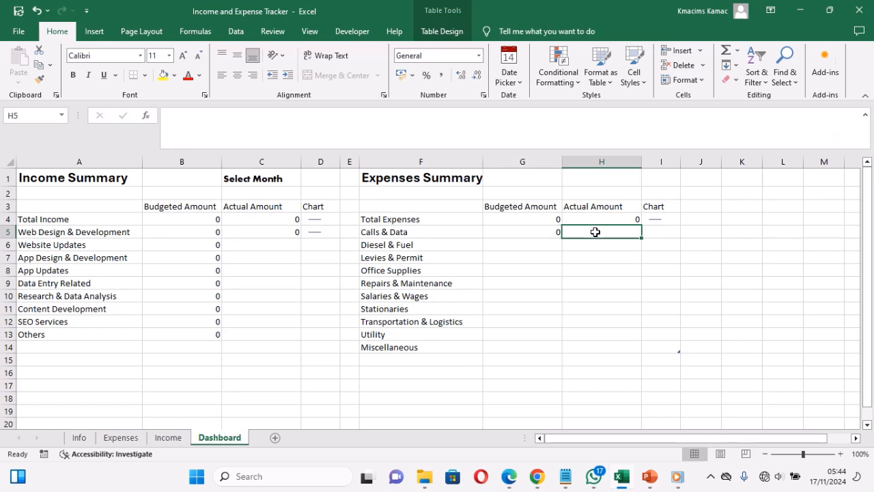
pyautogui.click(548, 233)
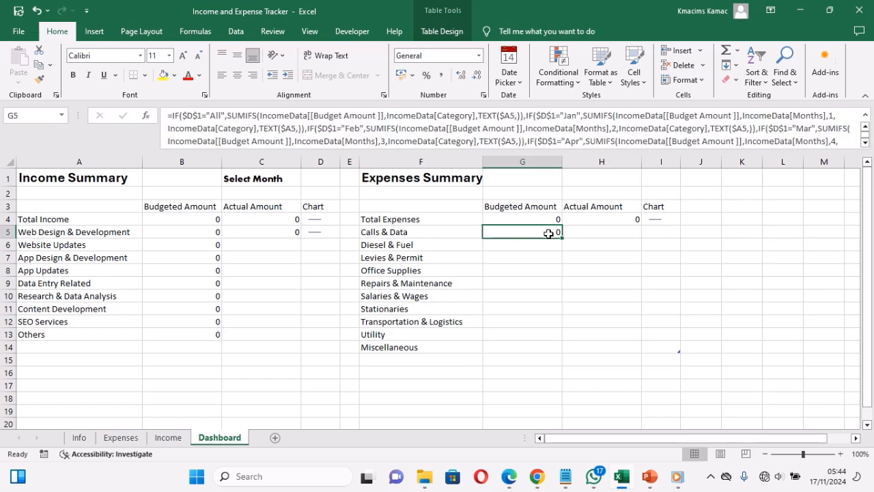
pyautogui.click(509, 116)
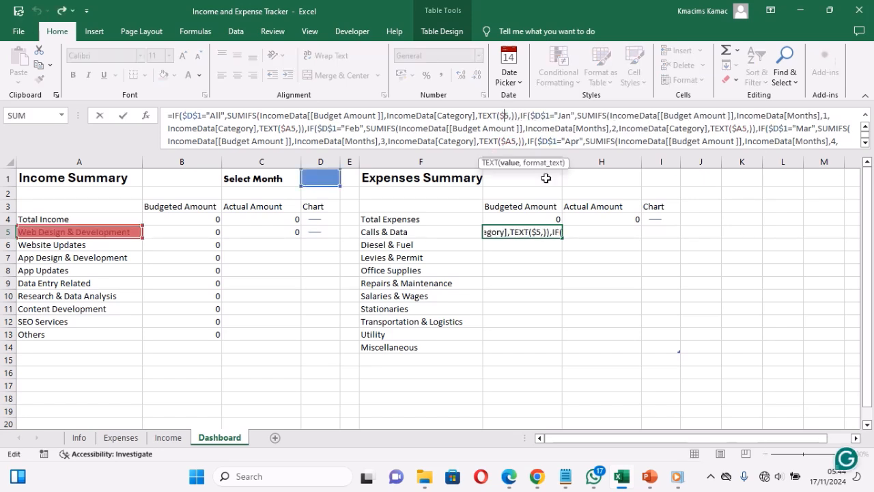
pyautogui.press('BackSpace')
pyautogui.write('F')
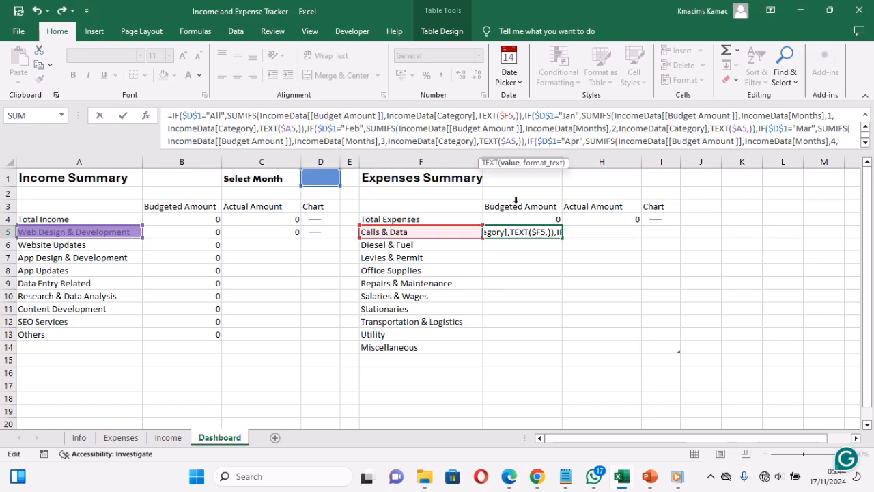
pyautogui.press('Escape')
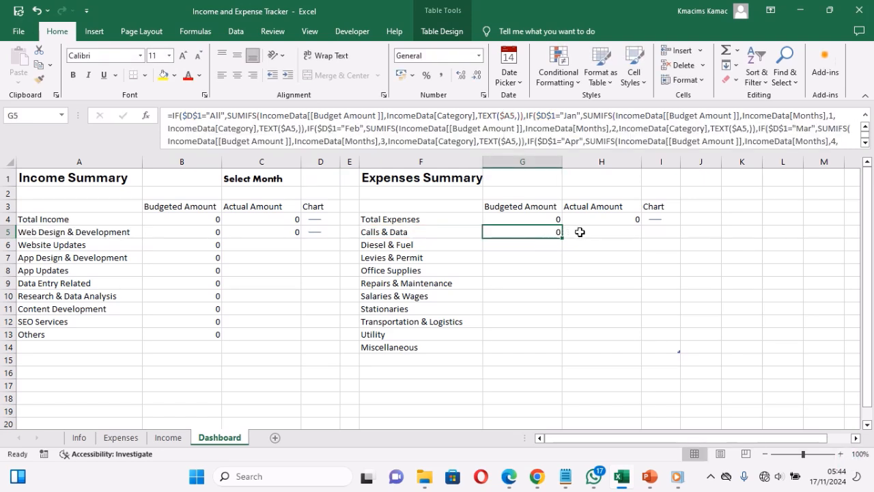
# - Copy the formula from G5 into H5, the actual amount for Calls & Data
pyautogui.hotkey('ctrl', 'c')
pyautogui.click(586, 231)
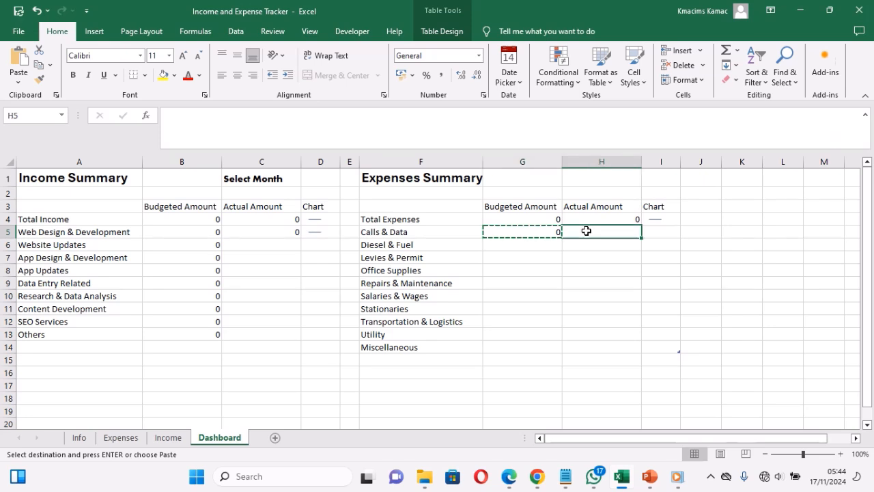
pyautogui.hotkey('ctrl', 'v')
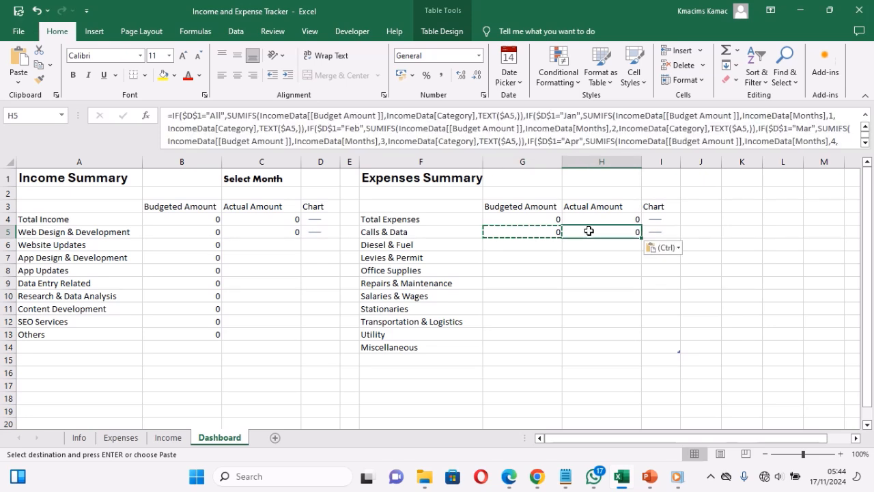
pyautogui.press('Escape')
pyautogui.click(548, 234)
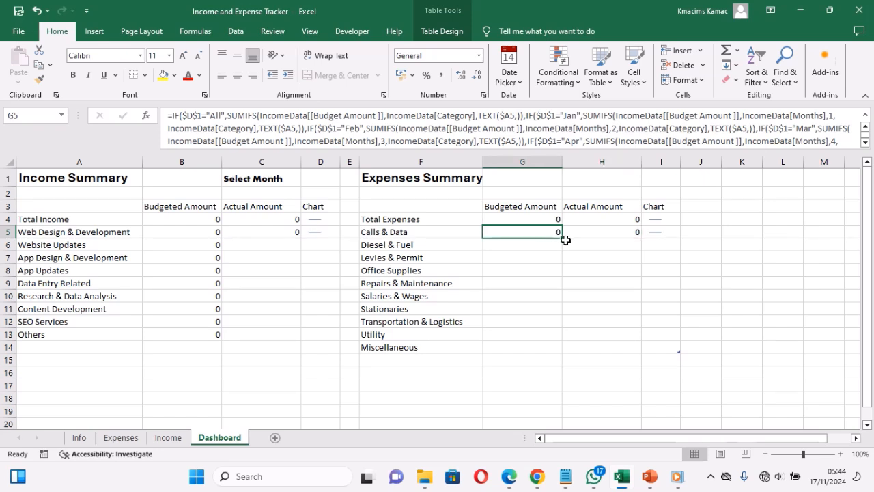
pyautogui.moveTo(563, 239)
pyautogui.mouseDown()
pyautogui.moveTo(568, 355)
pyautogui.moveTo(562, 239)
pyautogui.mouseUp()
# - Try to replace IncomeData with ExpenseData in the first SUMIFS sum range of the H5 formula
pyautogui.click(572, 232)
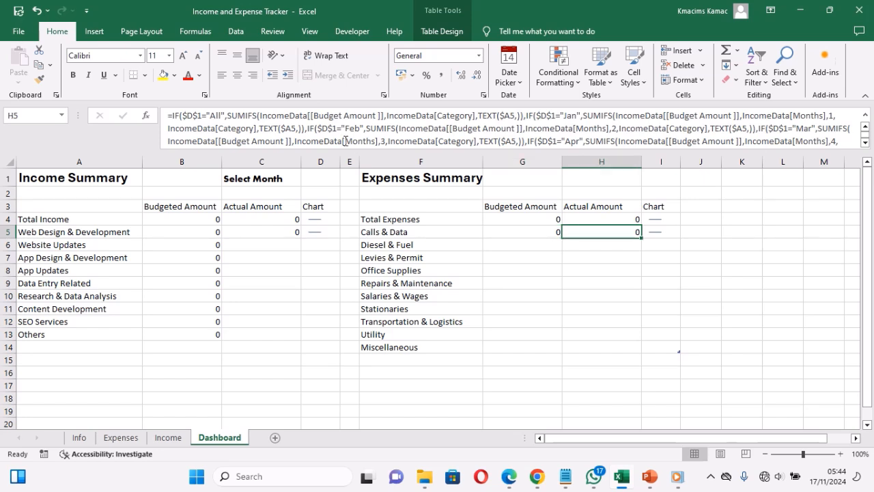
pyautogui.click(289, 116)
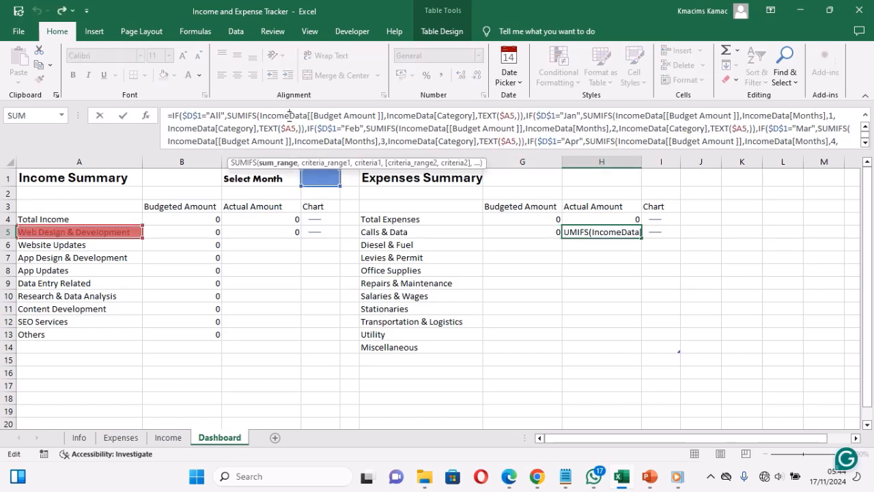
pyautogui.press('BackSpace')
pyautogui.press('BackSpace')
pyautogui.press('BackSpace')
pyautogui.press('BackSpace')
pyautogui.press('BackSpace')
pyautogui.press('BackSpace')
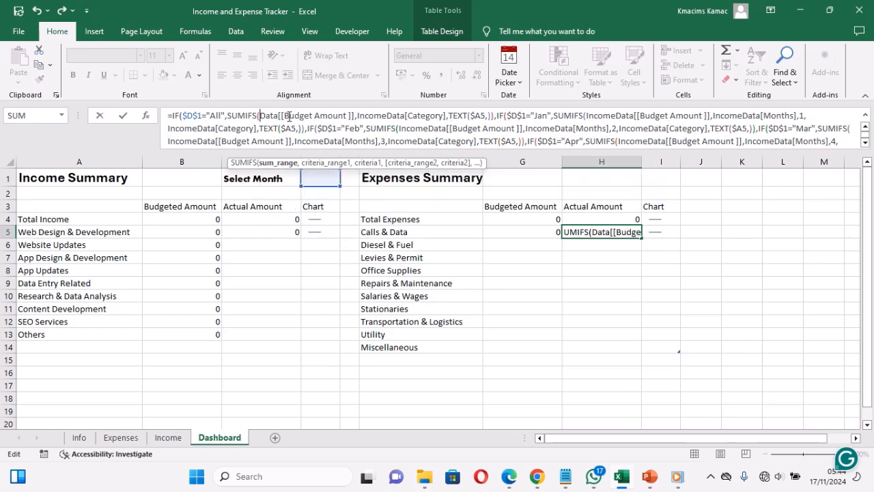
pyautogui.write('E')
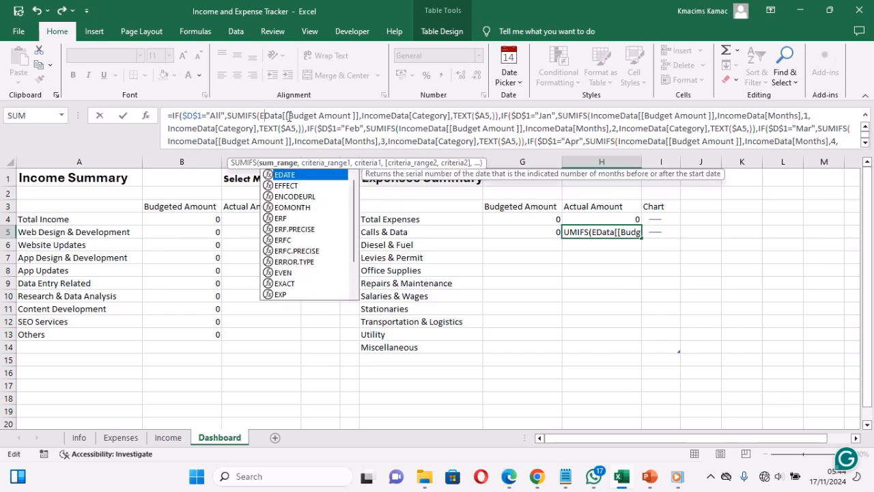
pyautogui.write('xp')
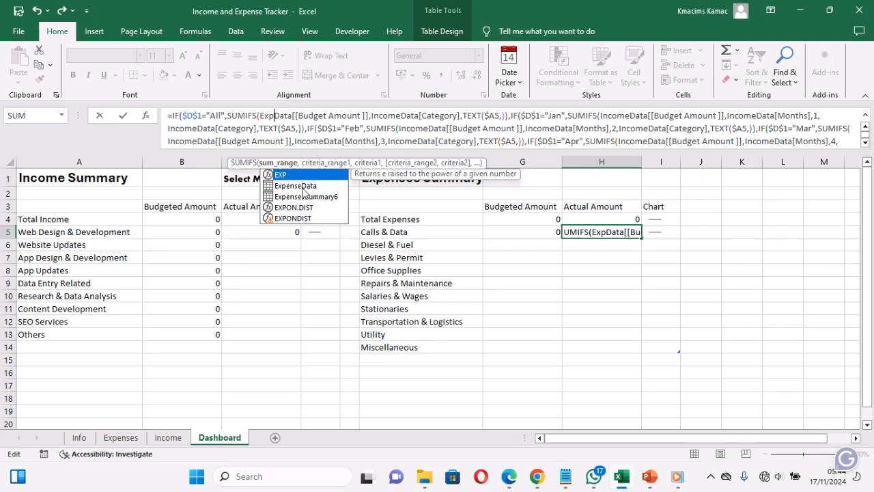
pyautogui.doubleClick(302, 186)
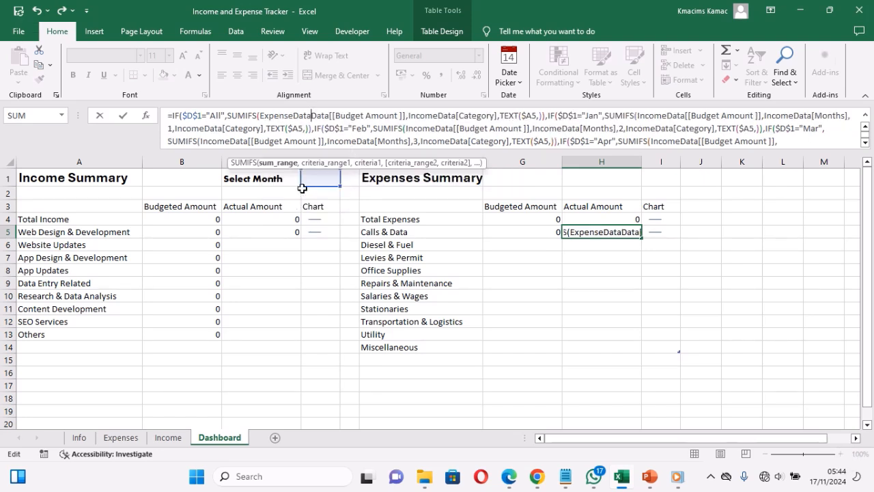
pyautogui.press('Delete')
pyautogui.press('Delete')
pyautogui.press('Delete')
pyautogui.press('Delete')
pyautogui.press('Delete')
pyautogui.press('Delete')
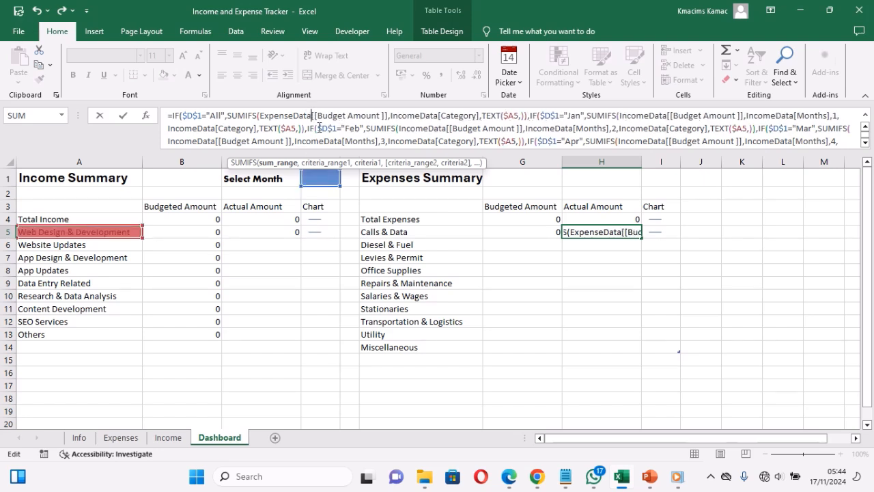
# - Try to change Budget to Actual in the first ExpenseData sum range of H5 and enter the formula
pyautogui.click(344, 116)
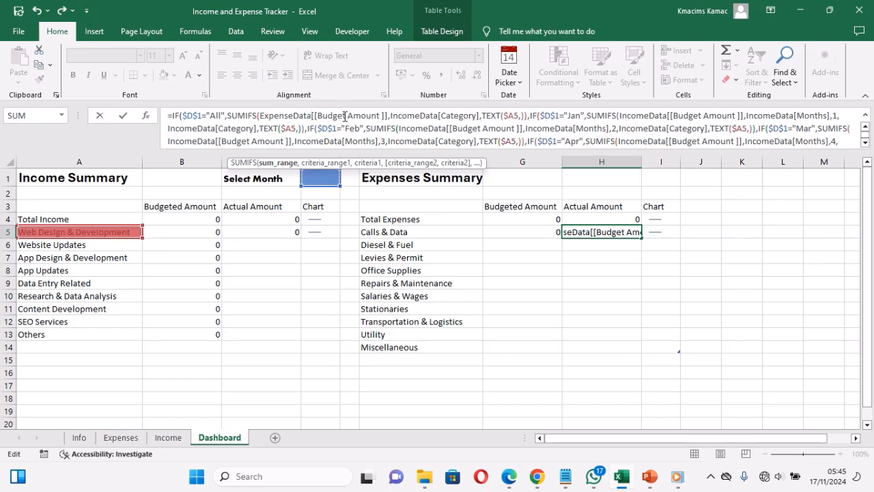
pyautogui.press('BackSpace')
pyautogui.press('BackSpace')
pyautogui.press('BackSpace')
pyautogui.press('BackSpace')
pyautogui.press('BackSpace')
pyautogui.press('BackSpace')
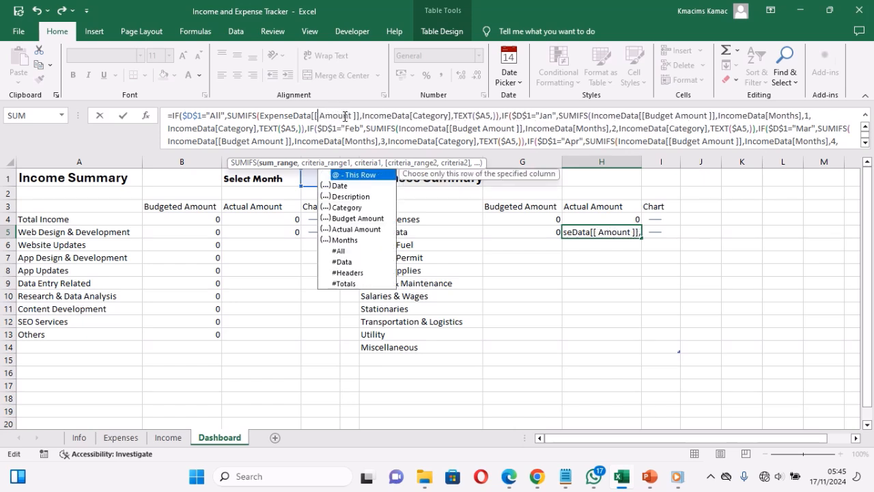
pyautogui.write('A')
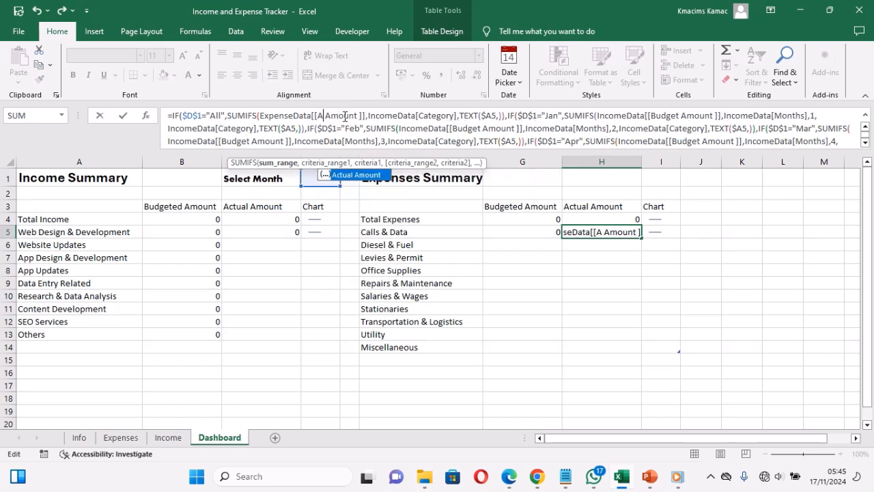
pyautogui.write('ctua')
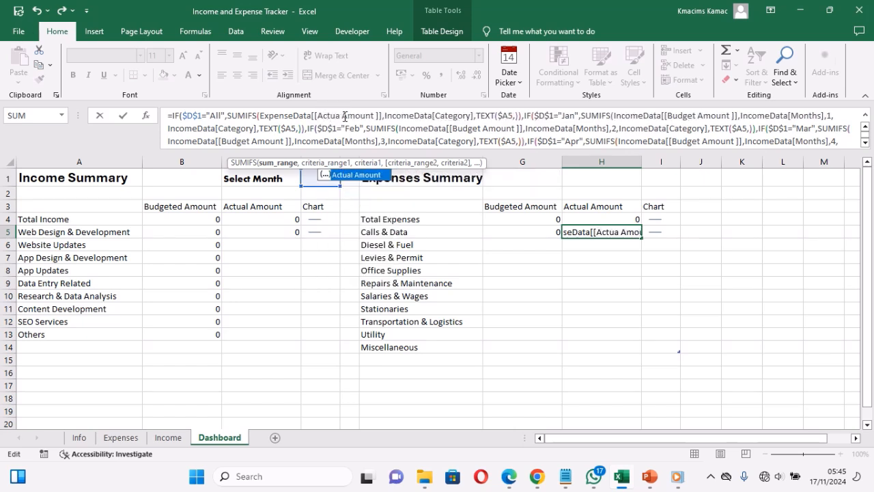
pyautogui.write('l')
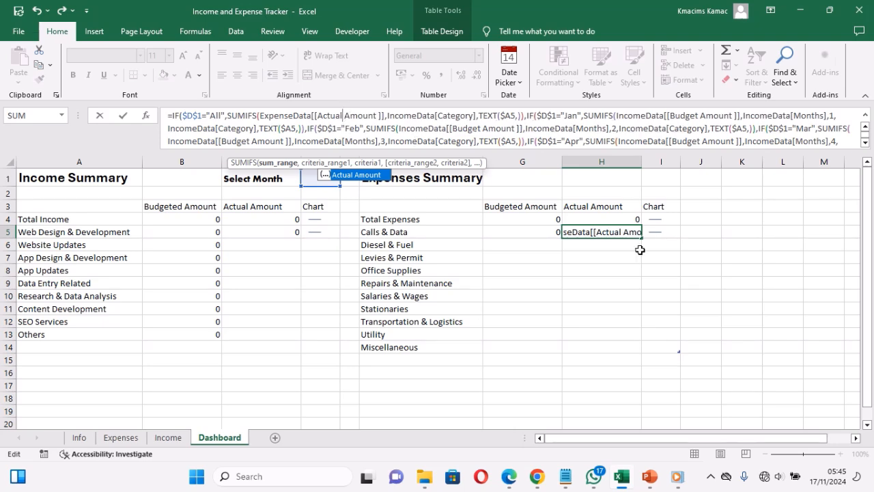
pyautogui.press('Return')
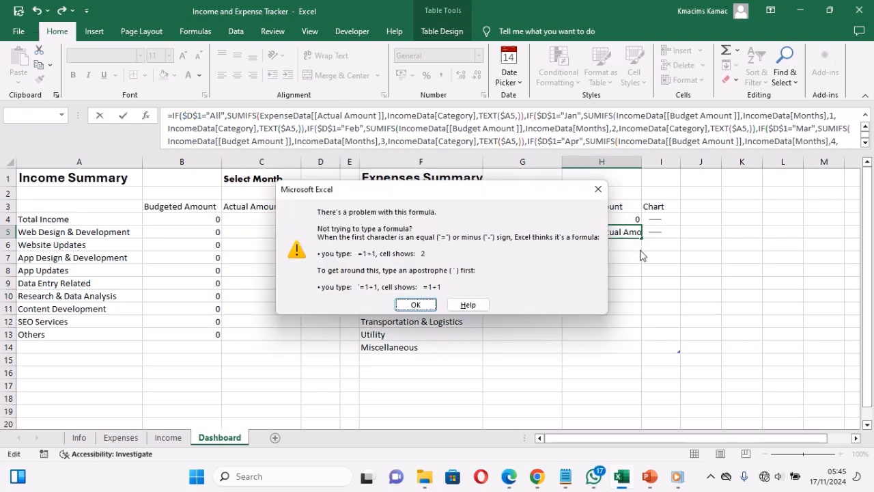
pyautogui.press('Return')
pyautogui.press('Escape')
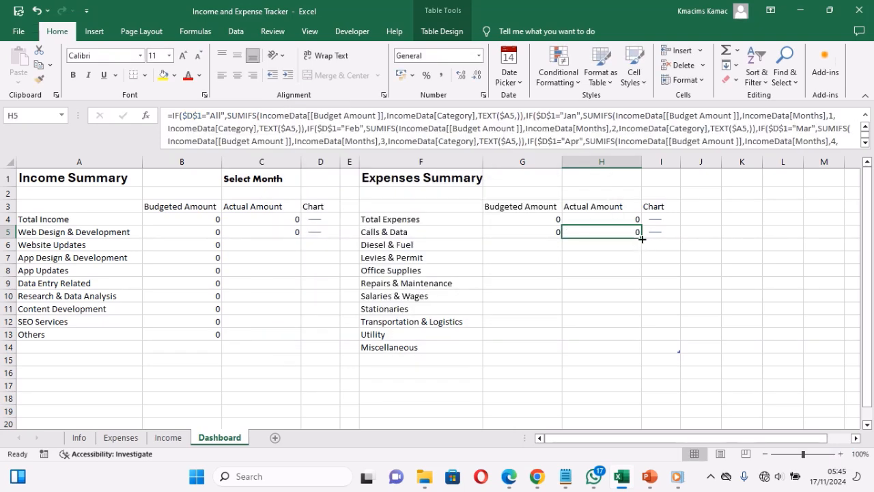
pyautogui.moveTo(642, 239)
pyautogui.mouseDown()
pyautogui.moveTo(640, 343)
pyautogui.moveTo(638, 240)
pyautogui.mouseUp()
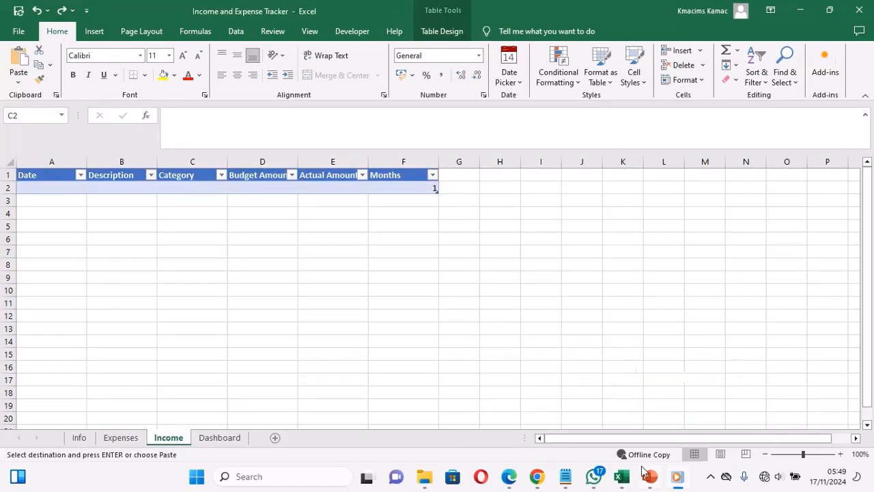
# - Paste the copied income records from the Business Income and Expense Tracker workbook into this tracker's Income sheet, starting at A2
pyautogui.moveTo(622, 476)
pyautogui.click(656, 443)
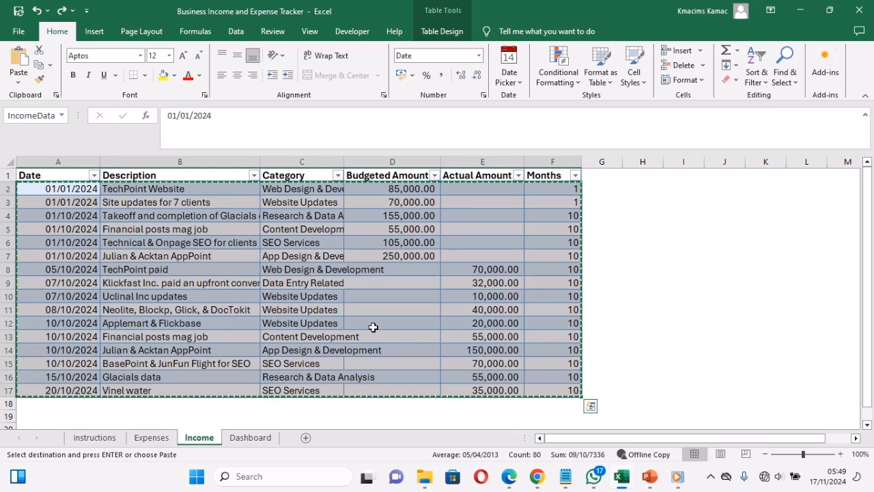
pyautogui.moveTo(623, 479)
pyautogui.click(566, 429)
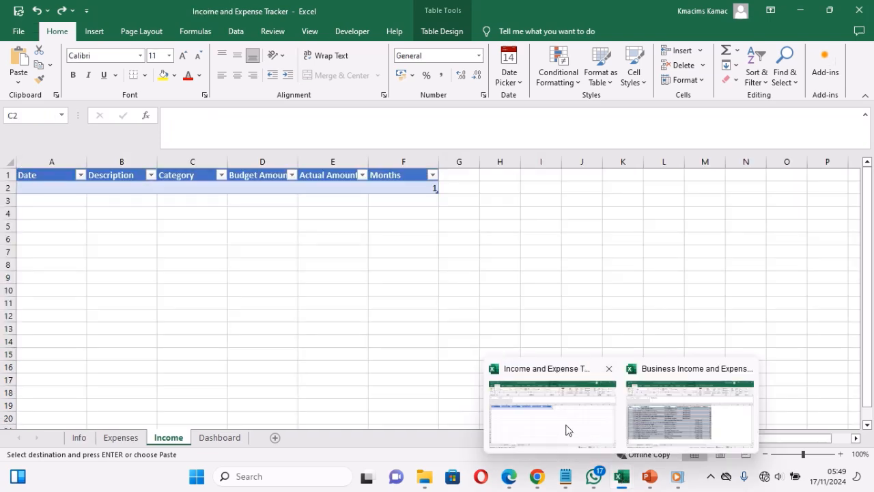
pyautogui.click(50, 190)
pyautogui.hotkey('ctrl', 'v')
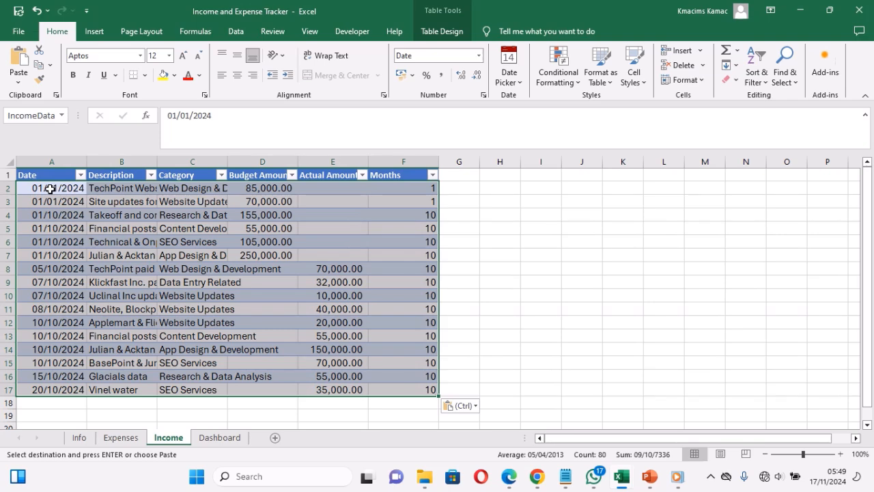
pyautogui.click(202, 192)
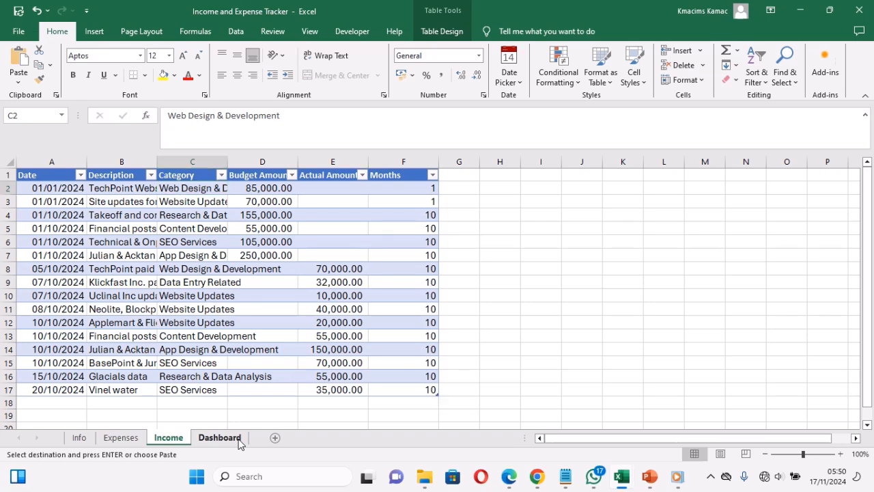
# - Test the Dashboard's Select Month cell D1 with All, and set it to Jan
pyautogui.click(220, 437)
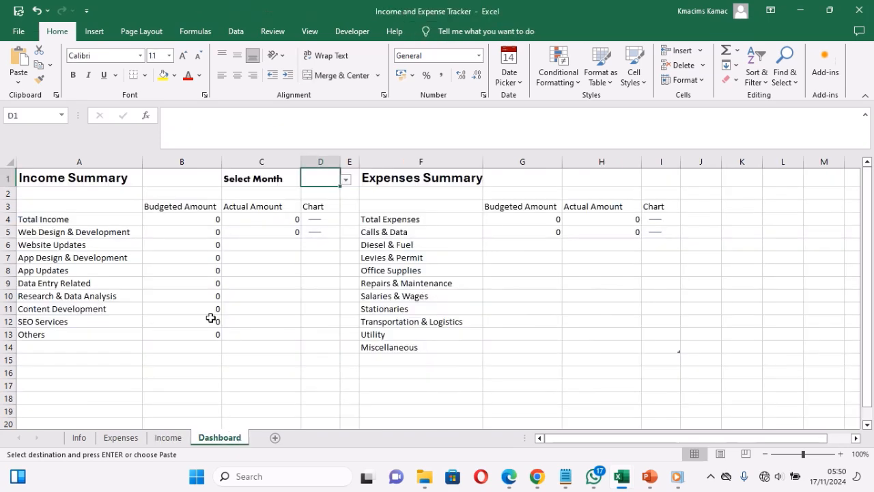
pyautogui.click(346, 179)
pyautogui.click(328, 196)
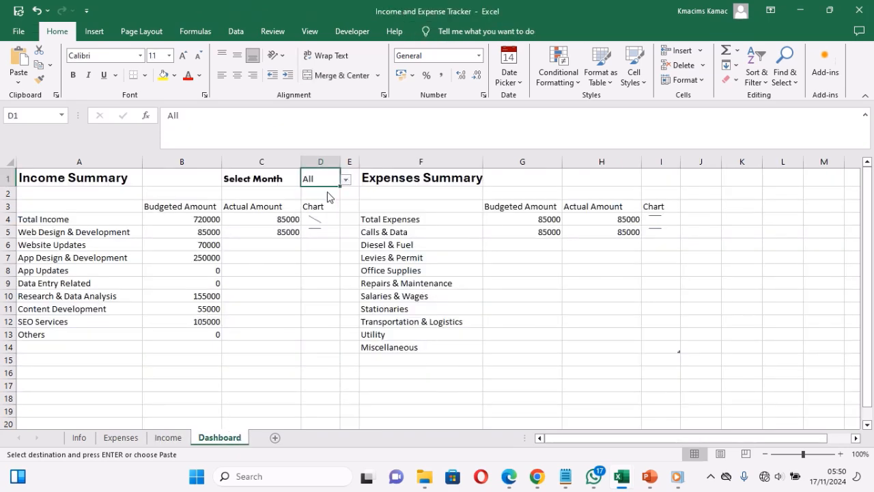
pyautogui.click(347, 179)
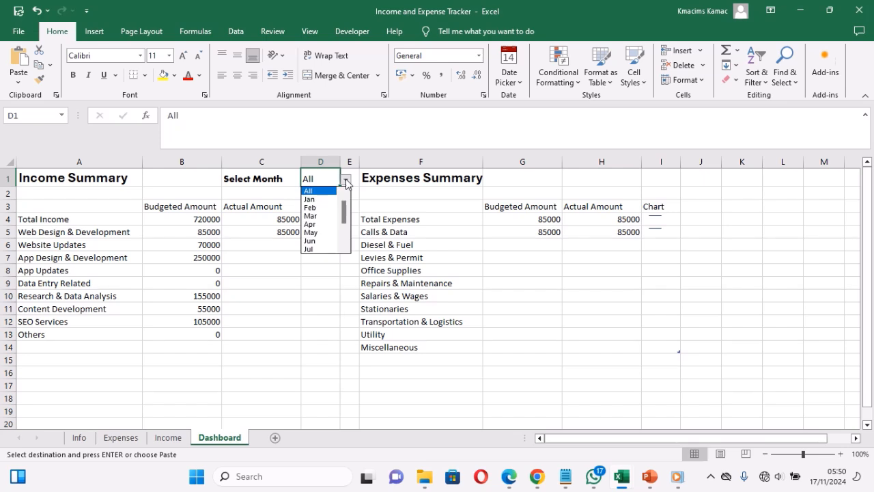
pyautogui.click(328, 199)
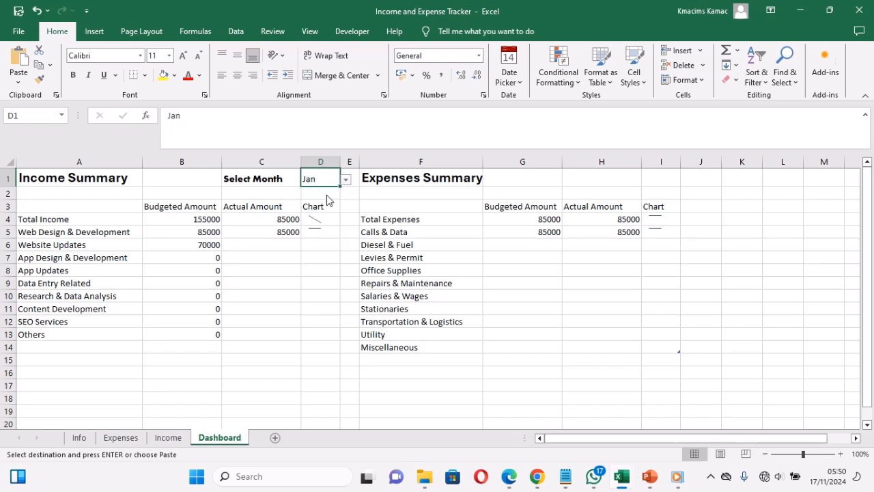